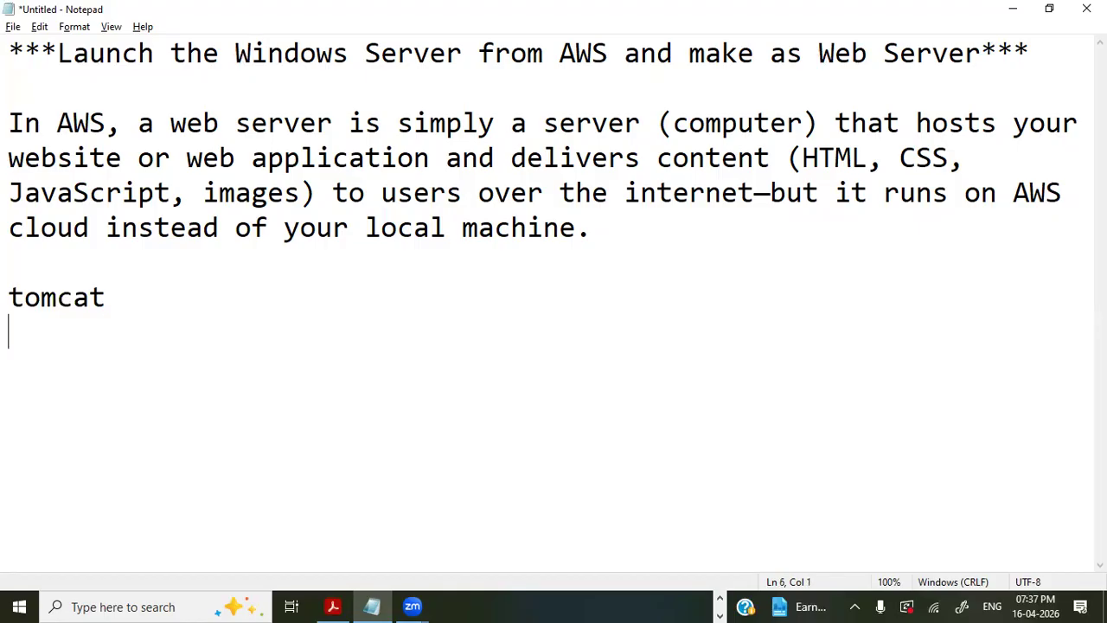
# - Add IIS and Weblogic as further web server examples below tomcat in the notes
pyautogui.write('IIS')
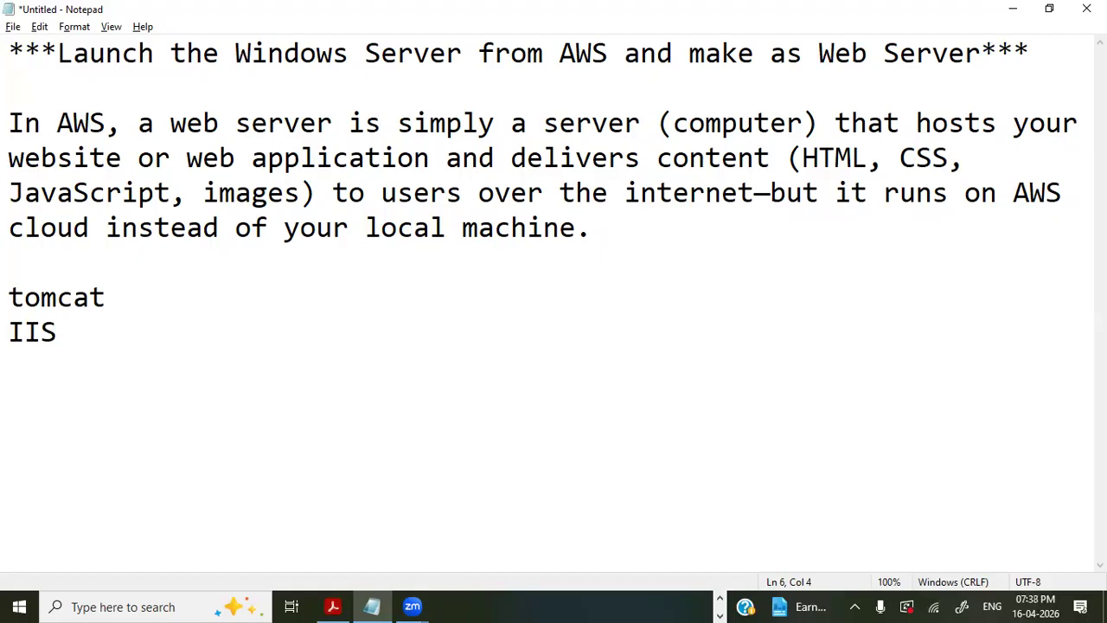
pyautogui.press('Return')
pyautogui.write('Weblogic')
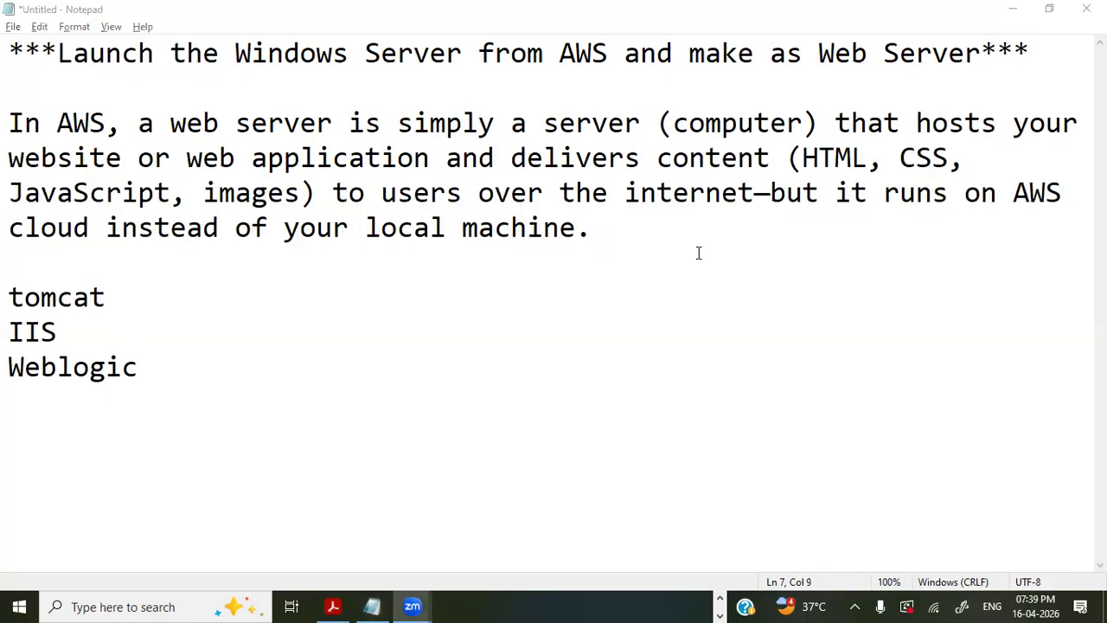
# - Switch to the EC2 Launch an instance page and select the Windows quick-start AMI, Microsoft Windows Server 2025 Base
pyautogui.hotkey('alt', 'Tab')
pyautogui.hotkey('alt', 'Tab')
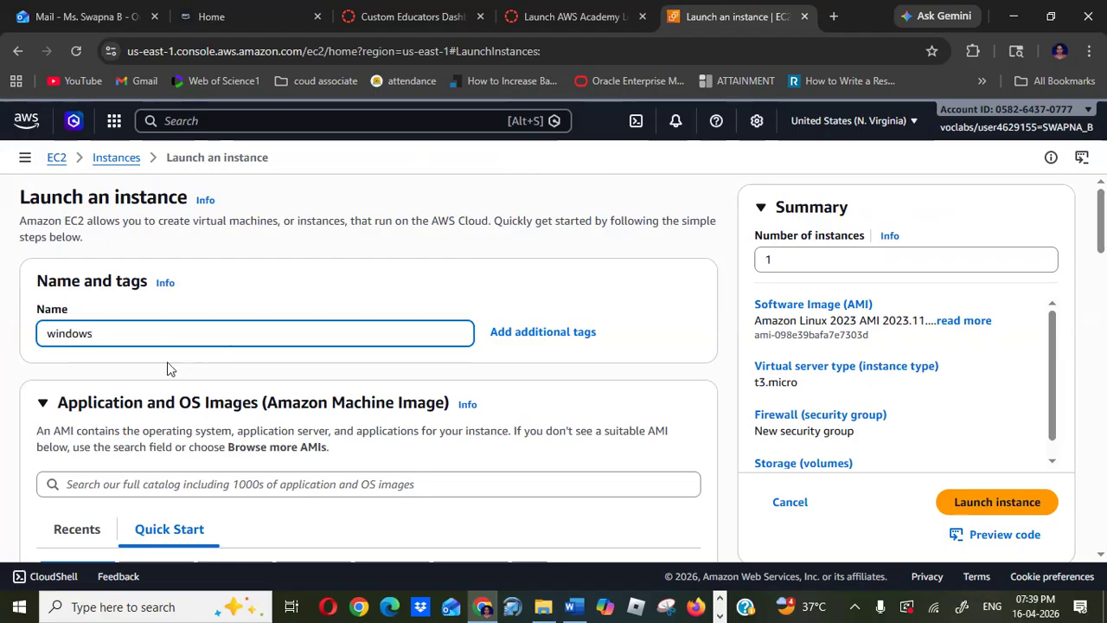
pyautogui.click(42, 403)
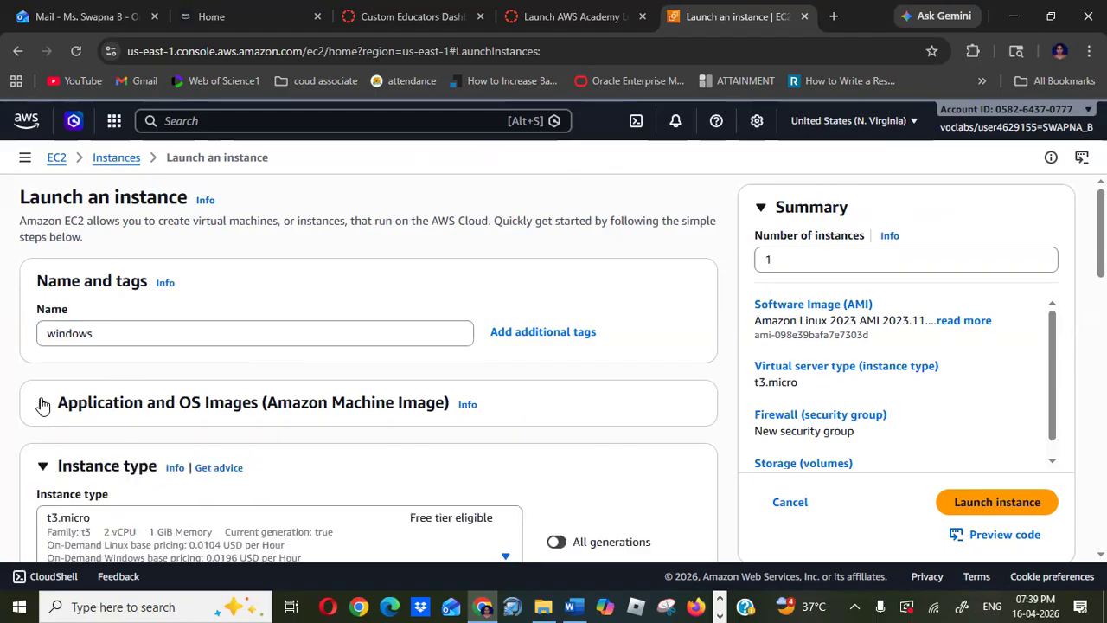
pyautogui.click(41, 467)
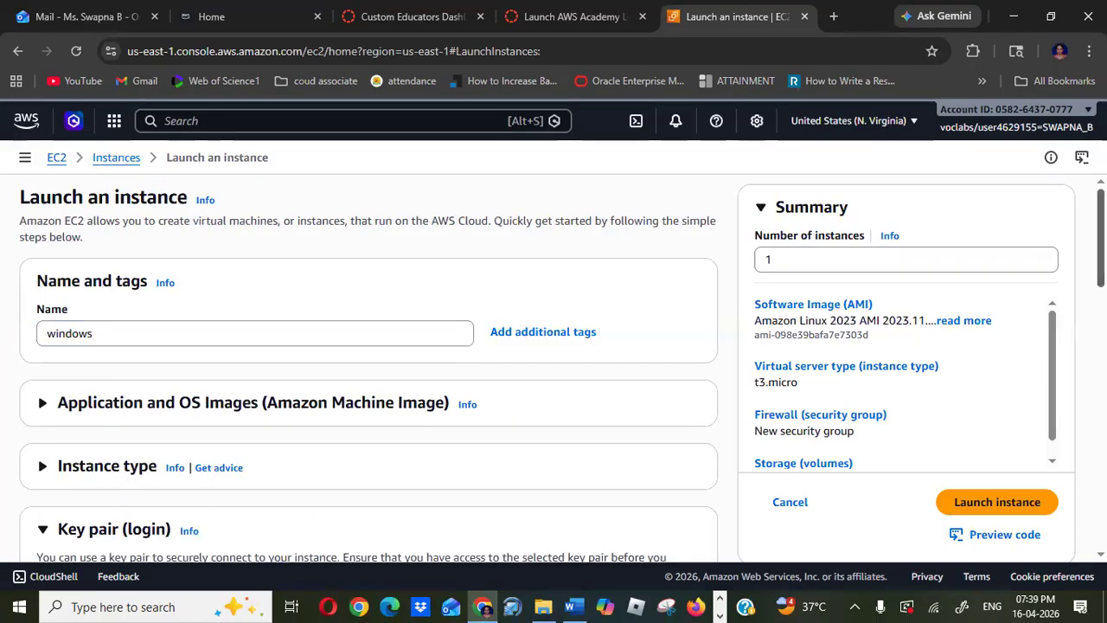
pyautogui.scroll(-3, 316, 309)
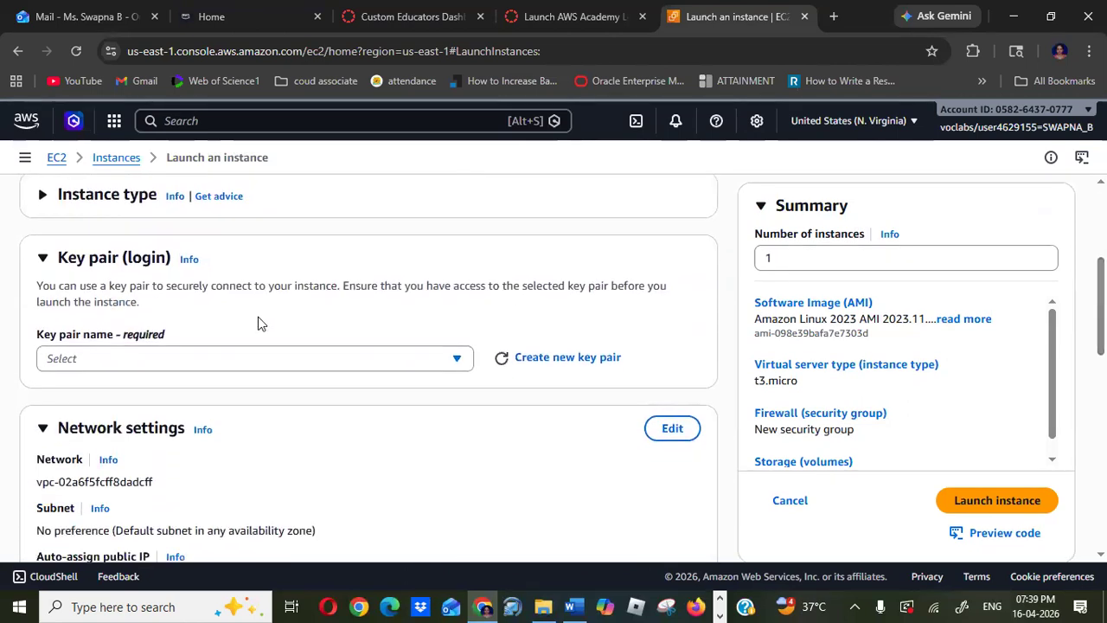
pyautogui.click(43, 260)
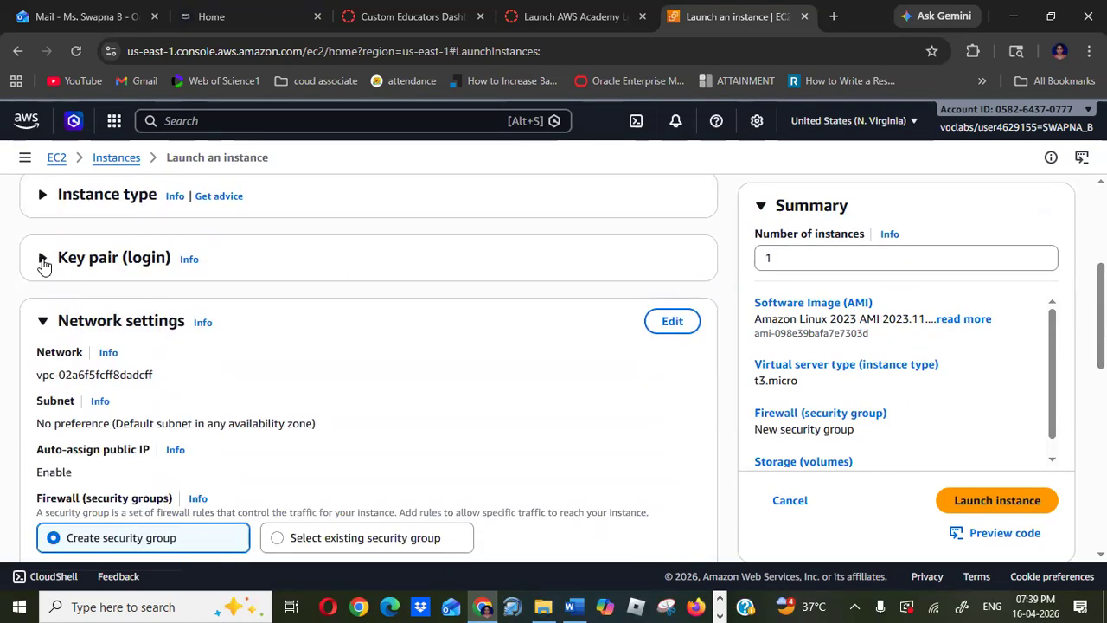
pyautogui.click(47, 321)
pyautogui.click(43, 387)
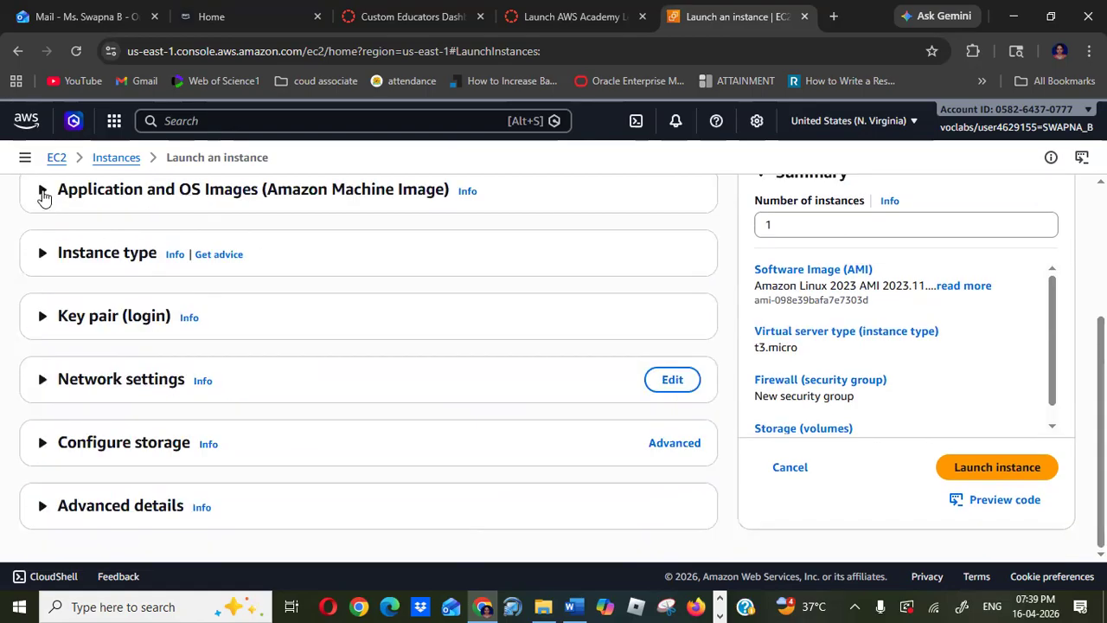
pyautogui.click(42, 190)
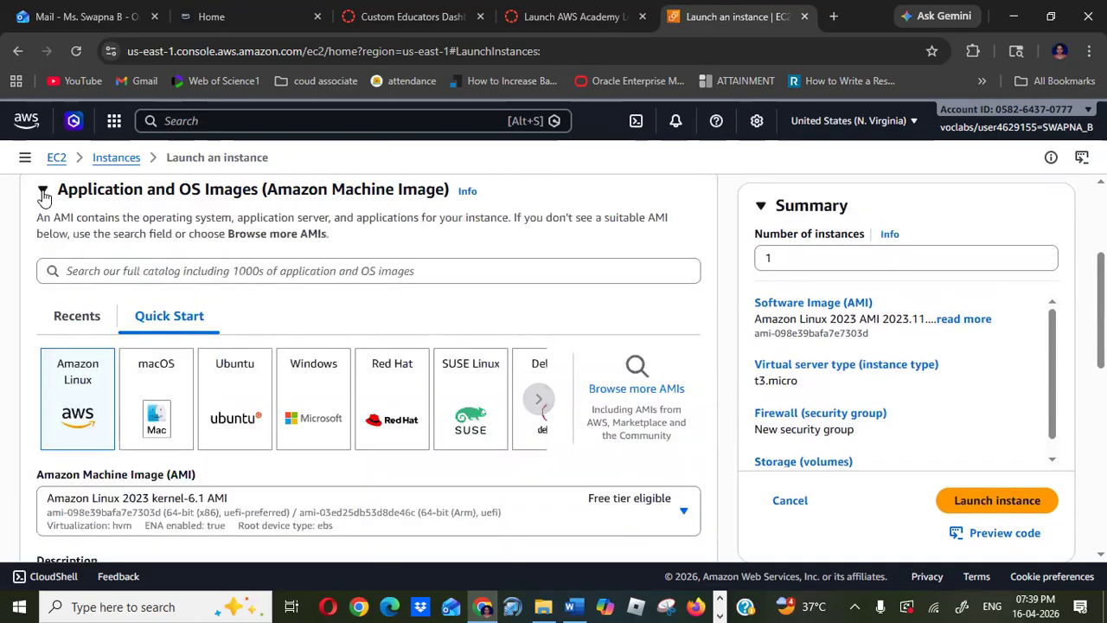
pyautogui.click(321, 404)
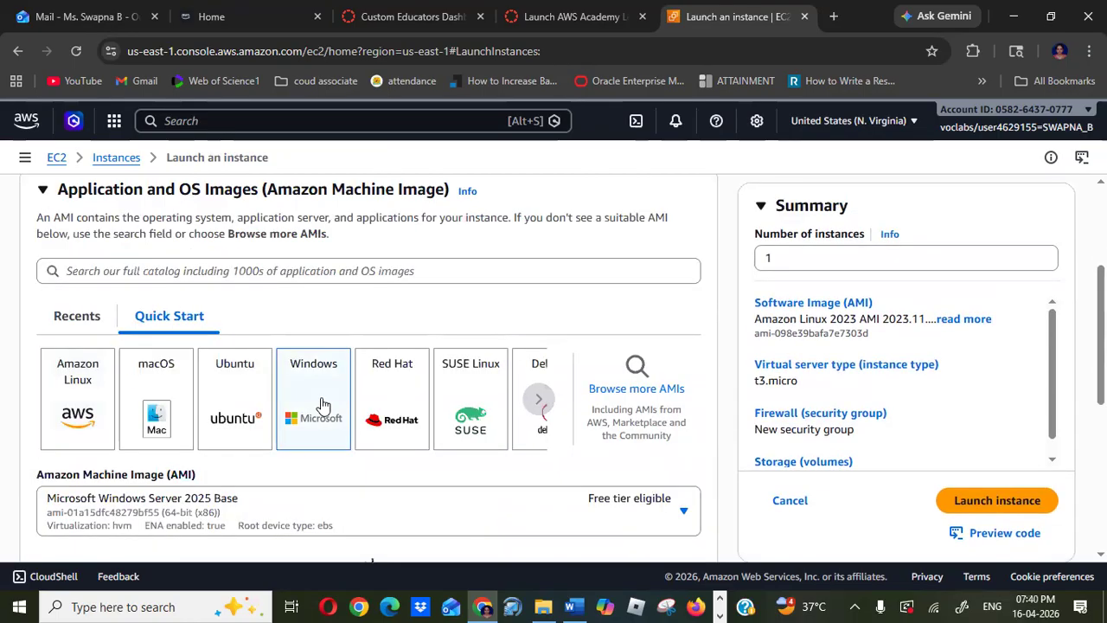
pyautogui.click(43, 192)
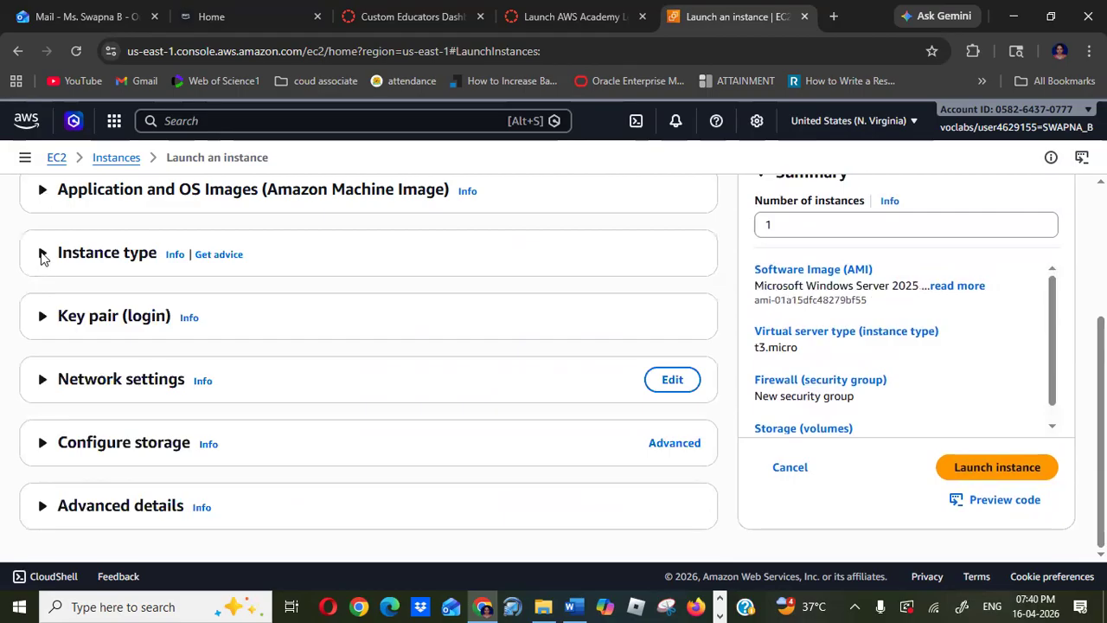
# - Create a new RSA key pair named windows in .pem format for the instance
pyautogui.click(42, 255)
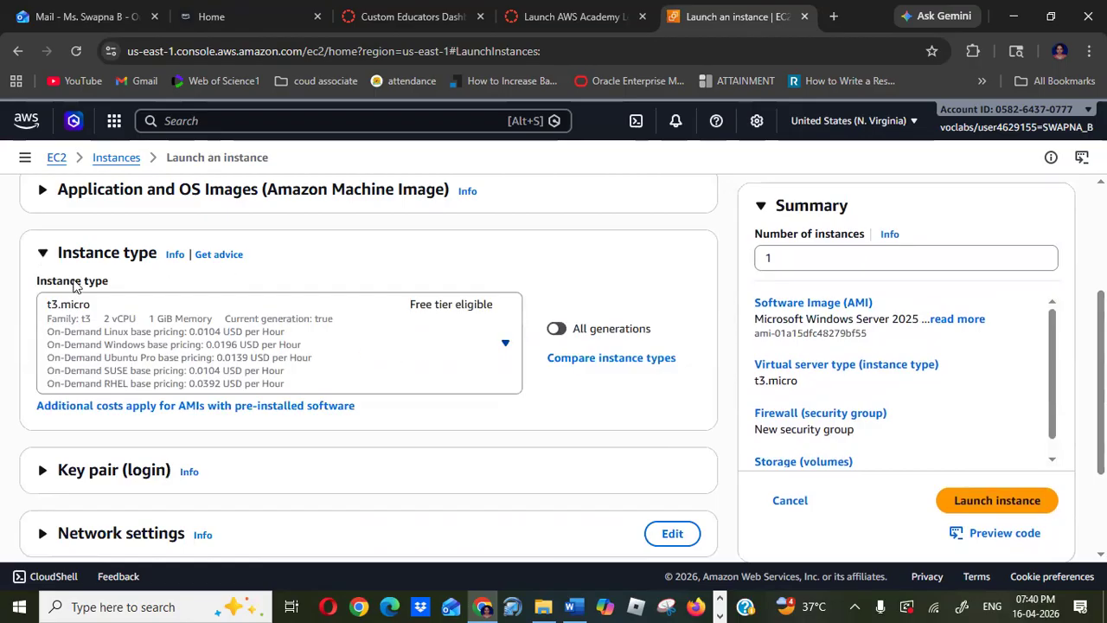
pyautogui.click(41, 255)
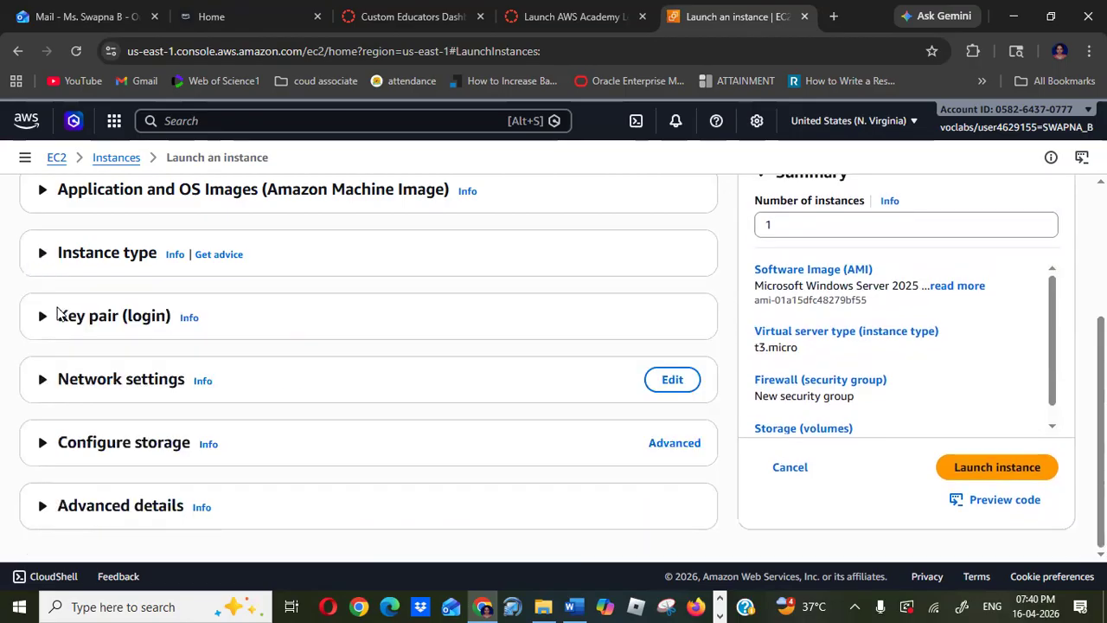
pyautogui.click(41, 322)
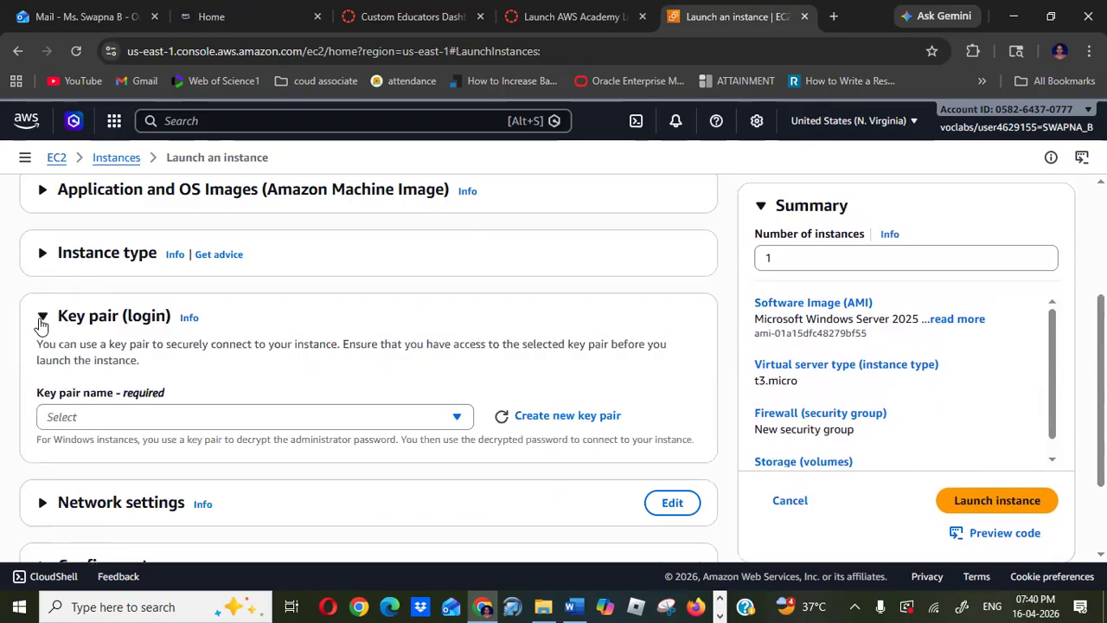
pyautogui.click(558, 417)
pyautogui.click(386, 277)
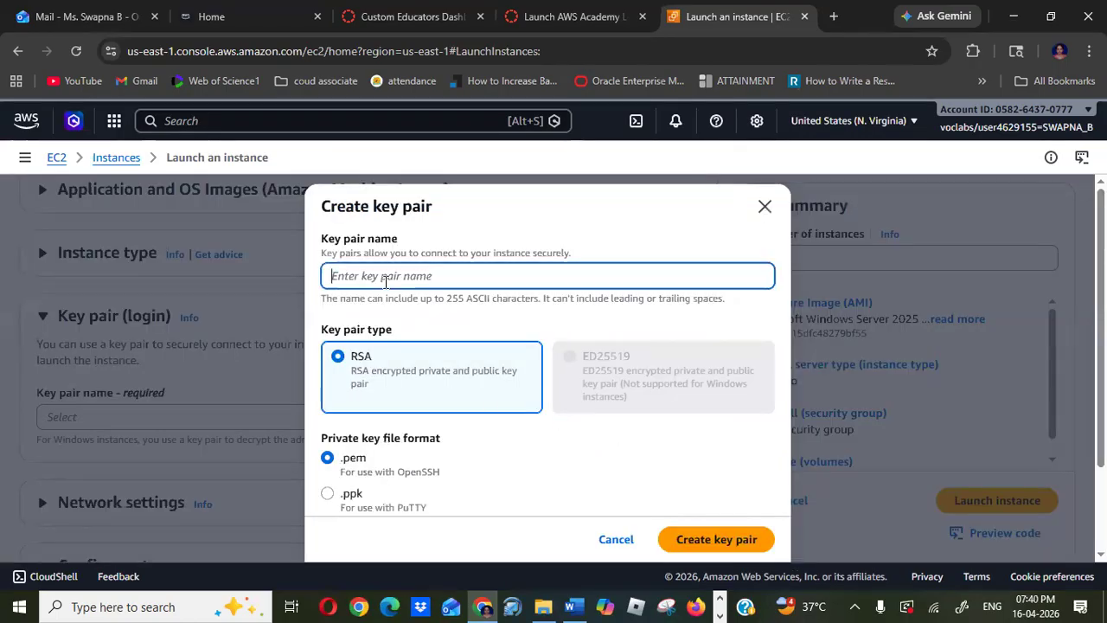
pyautogui.write('windows')
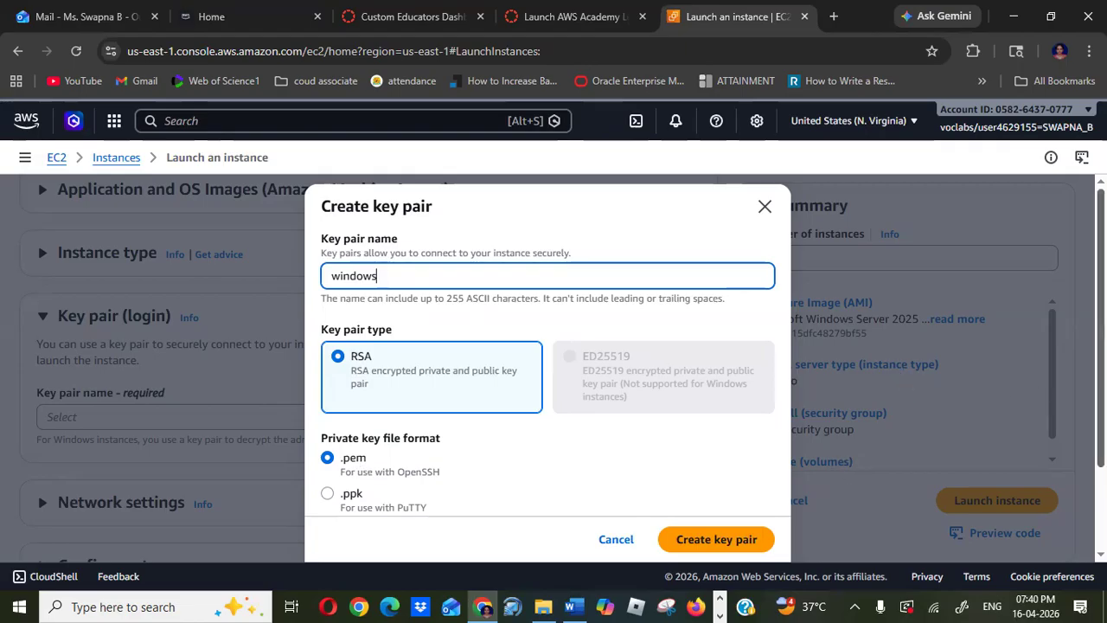
pyautogui.scroll(-2, 1063, 457)
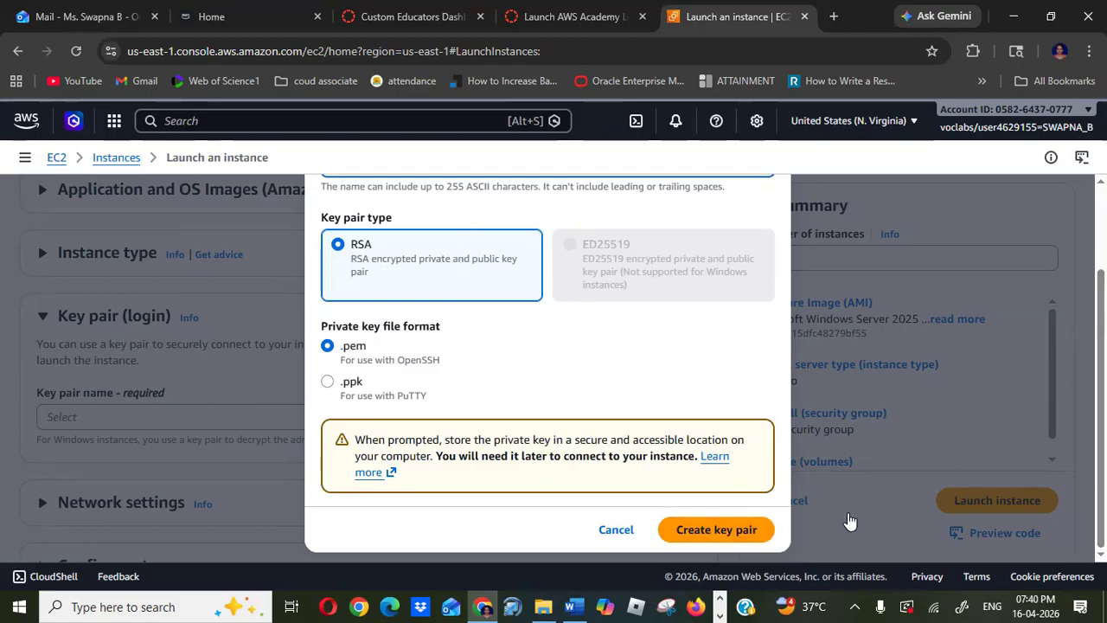
pyautogui.click(716, 528)
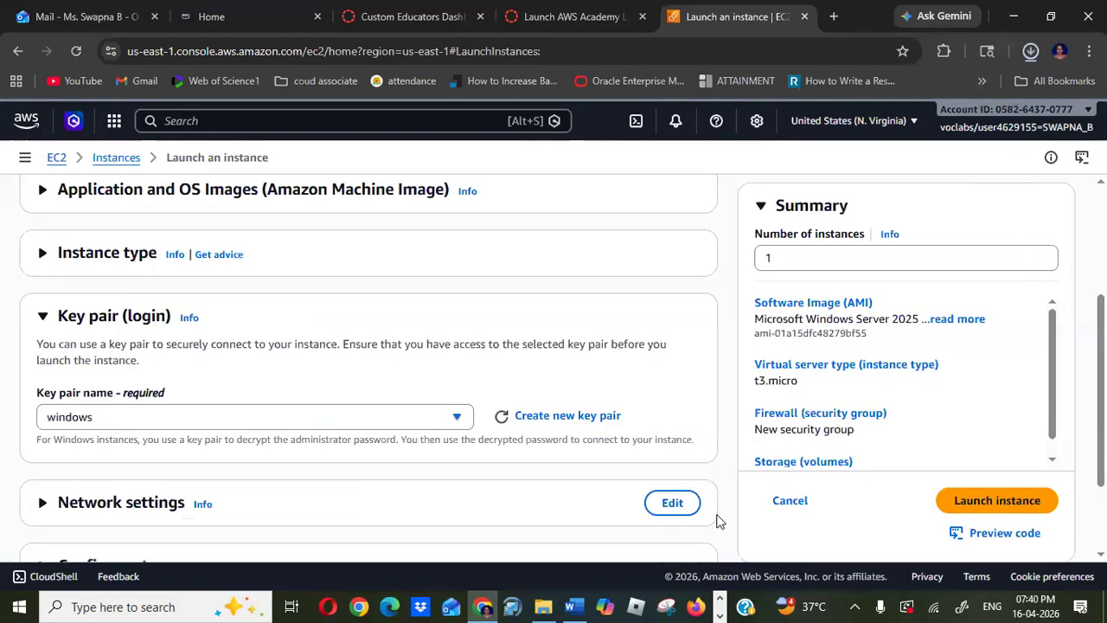
# - Review the network settings and the default firewall rules for the new security group
pyautogui.click(45, 319)
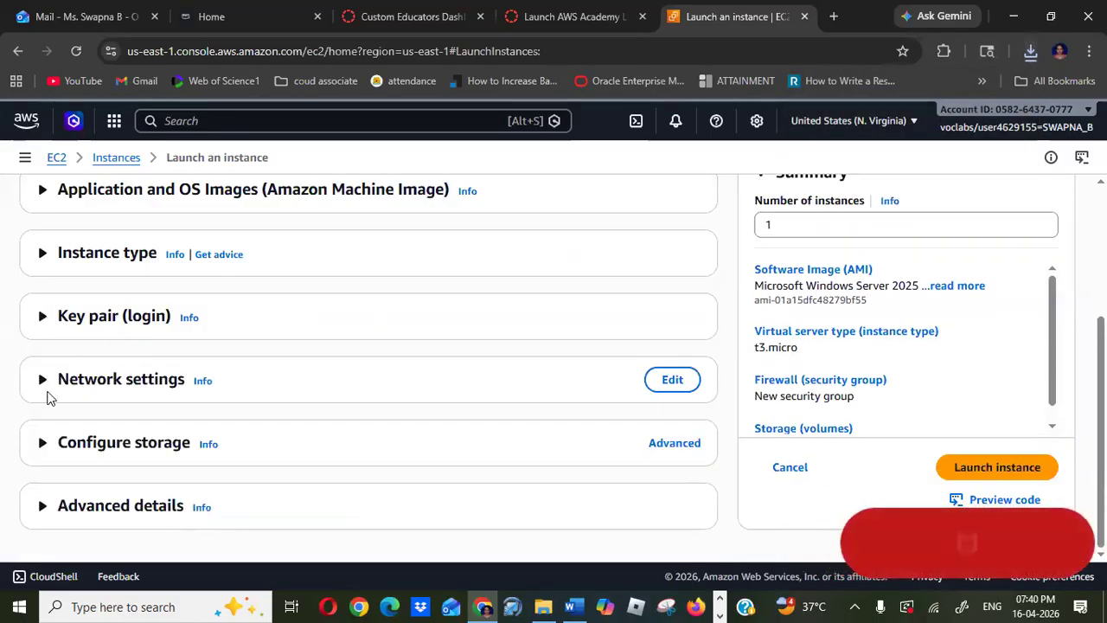
pyautogui.click(42, 381)
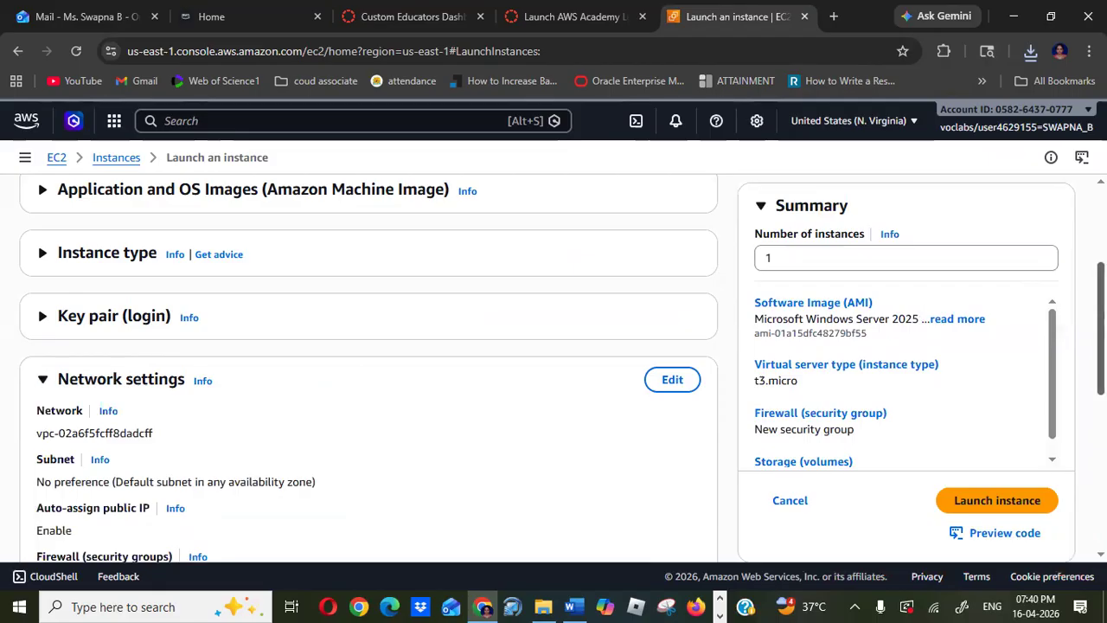
pyautogui.scroll(-3, 369, 368)
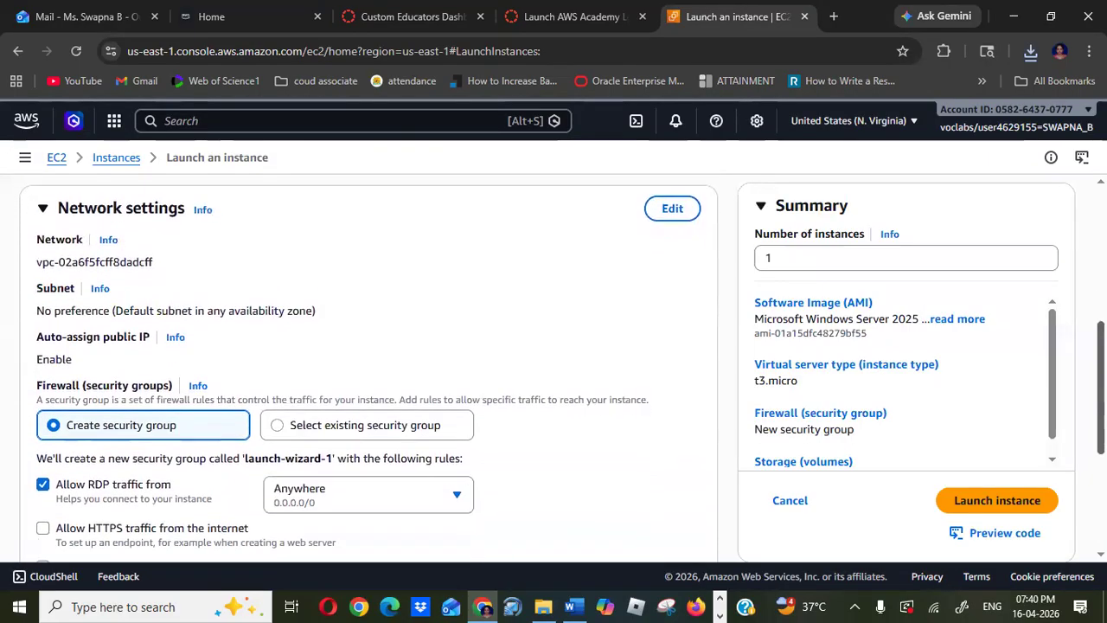
pyautogui.scroll(-1, 368, 367)
pyautogui.scroll(-1, 369, 368)
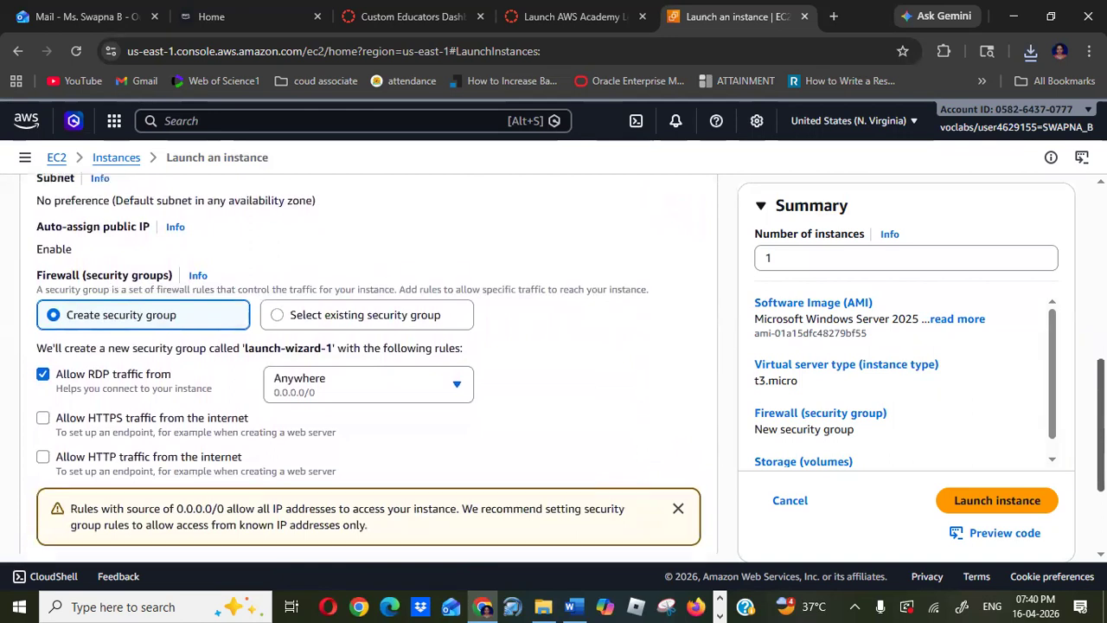
pyautogui.scroll(-1, 369, 367)
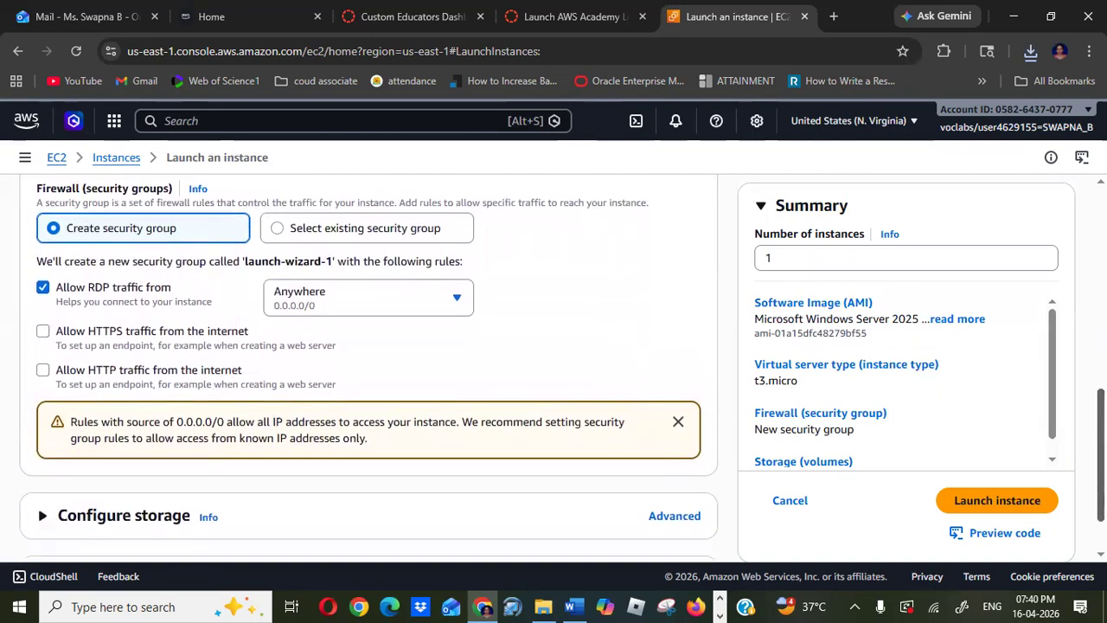
pyautogui.scroll(-1, 368, 368)
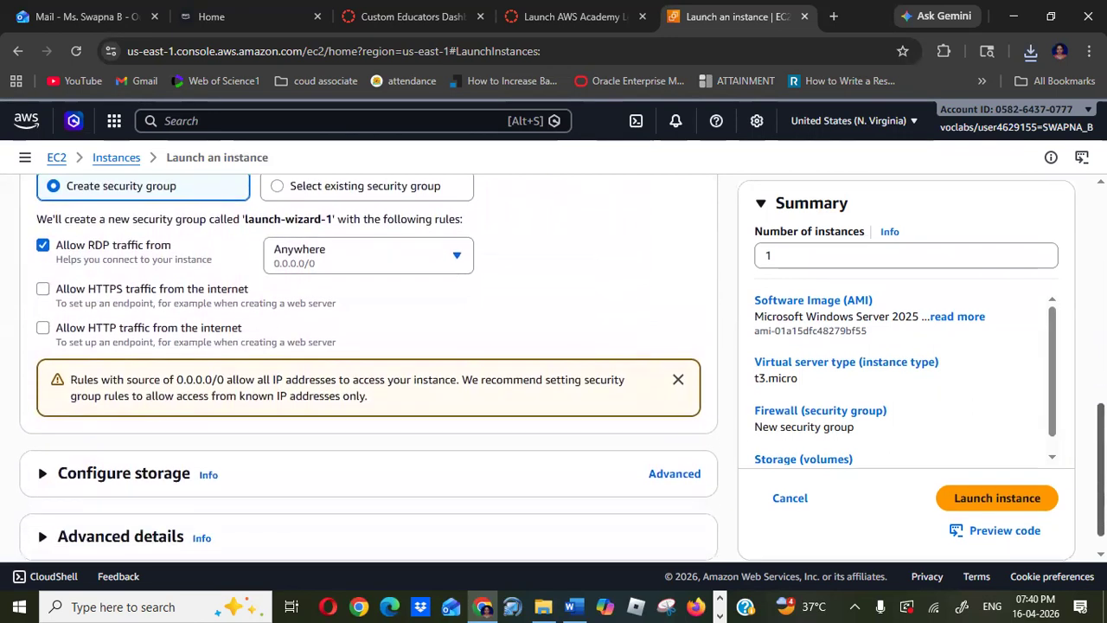
pyautogui.scroll(-1, 368, 368)
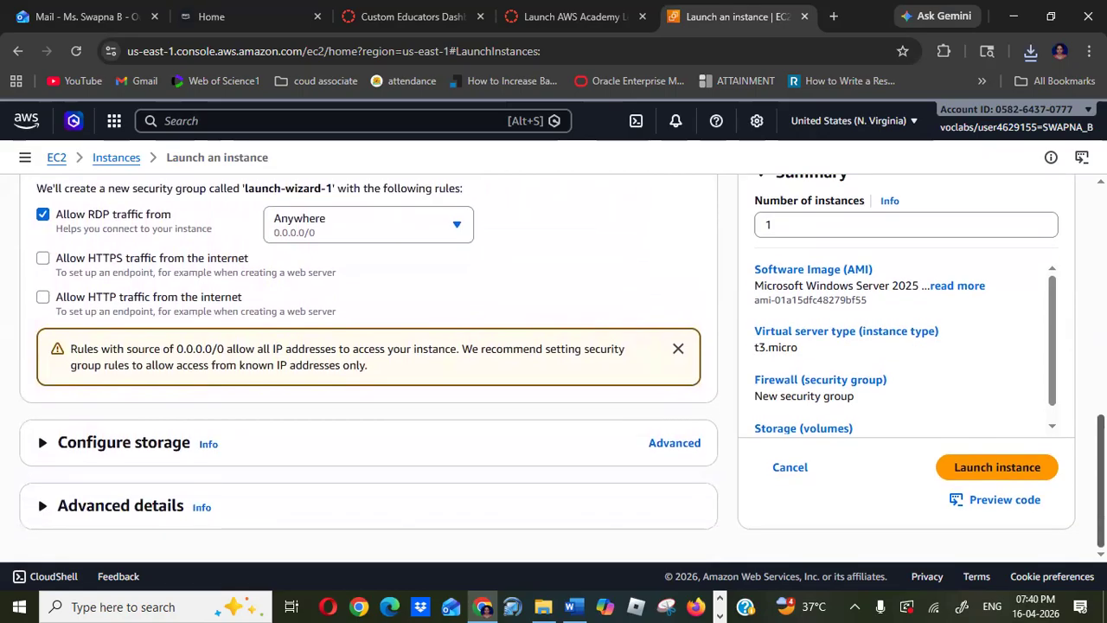
pyautogui.scroll(4, 368, 367)
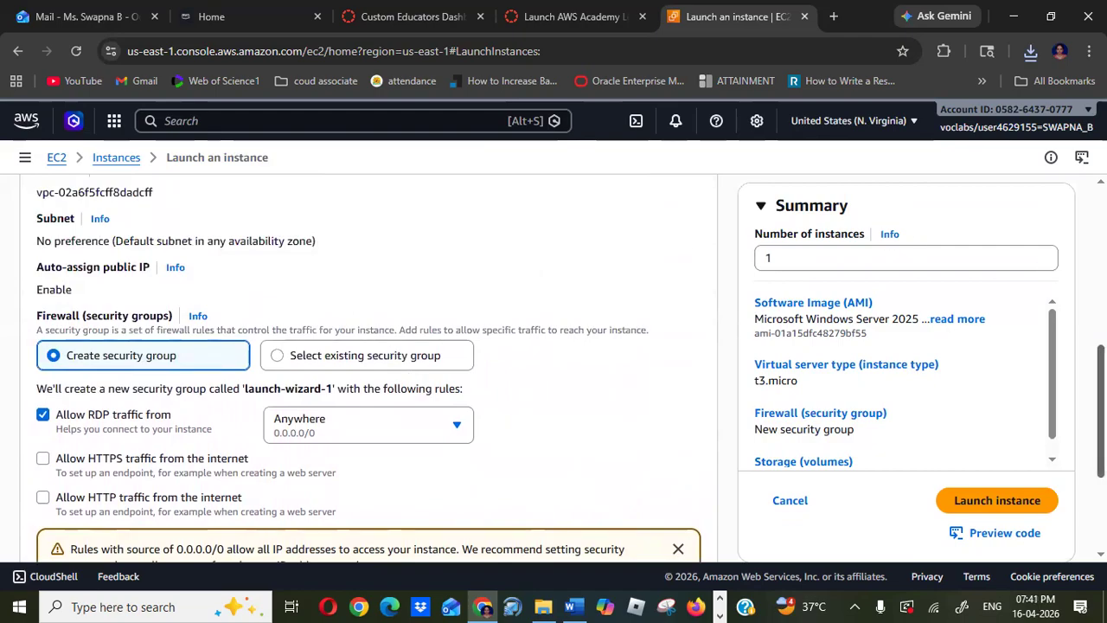
pyautogui.scroll(4, 368, 367)
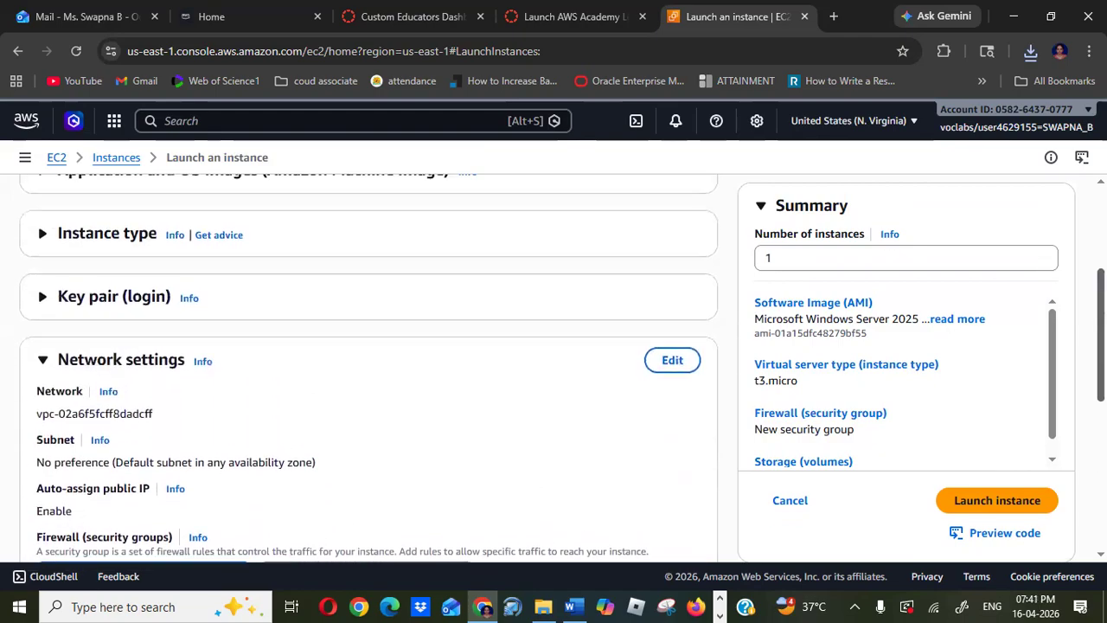
# - Edit the network settings and name the new security group windowswebserver
pyautogui.click(673, 361)
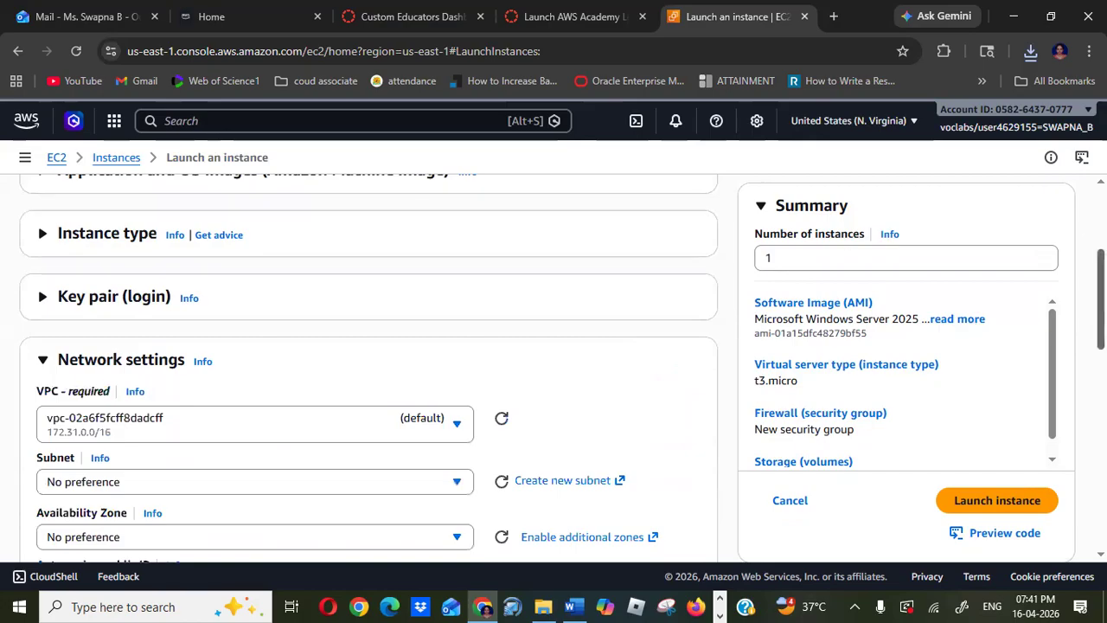
pyautogui.scroll(-3, 521, 438)
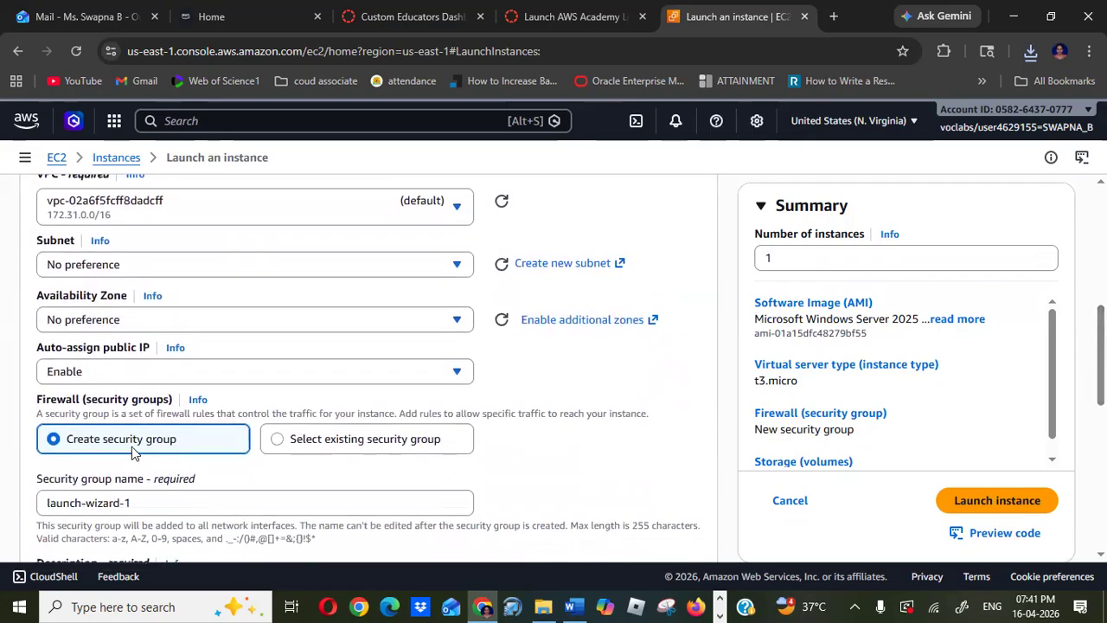
pyautogui.click(147, 502)
pyautogui.press('BackSpace')
pyautogui.press('BackSpace')
pyautogui.press('BackSpace')
pyautogui.press('BackSpace')
pyautogui.press('BackSpace')
pyautogui.press('BackSpace')
pyautogui.press('BackSpace')
pyautogui.press('BackSpace')
pyautogui.press('BackSpace')
pyautogui.press('BackSpace')
pyautogui.press('BackSpace')
pyautogui.press('BackSpace')
pyautogui.press('BackSpace')
pyautogui.press('BackSpace')
pyautogui.press('BackSpace')
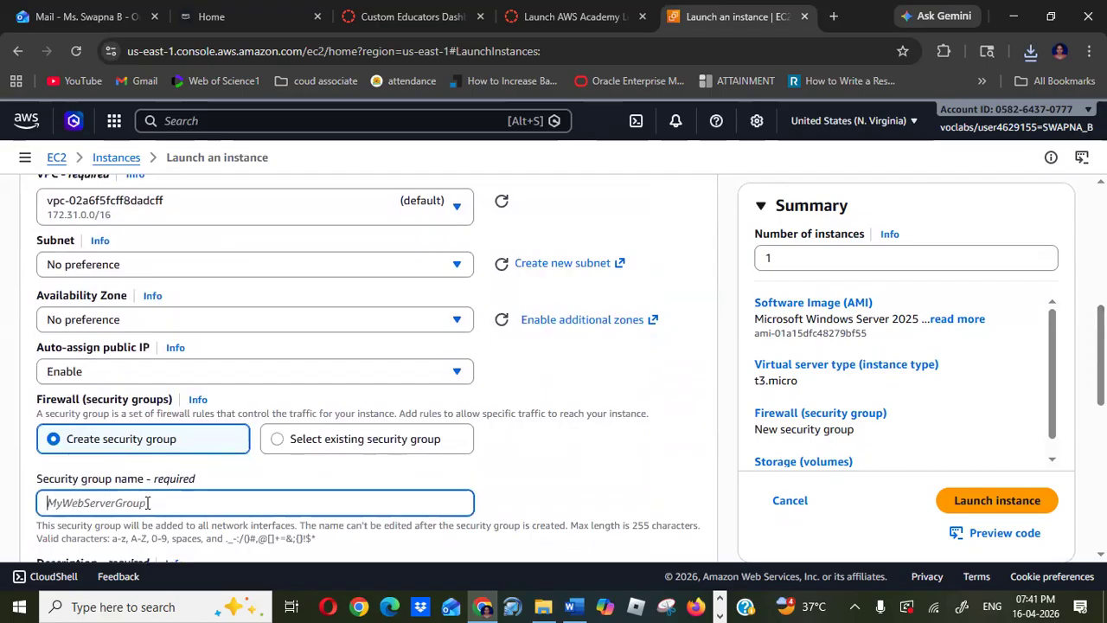
pyautogui.write('ndows')
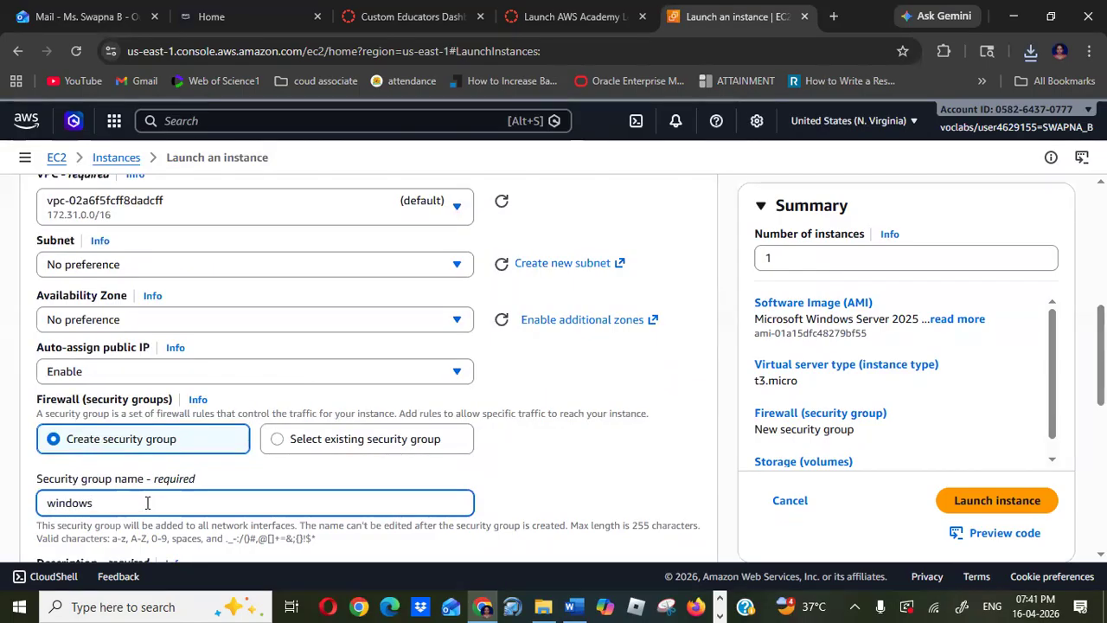
pyautogui.write('web')
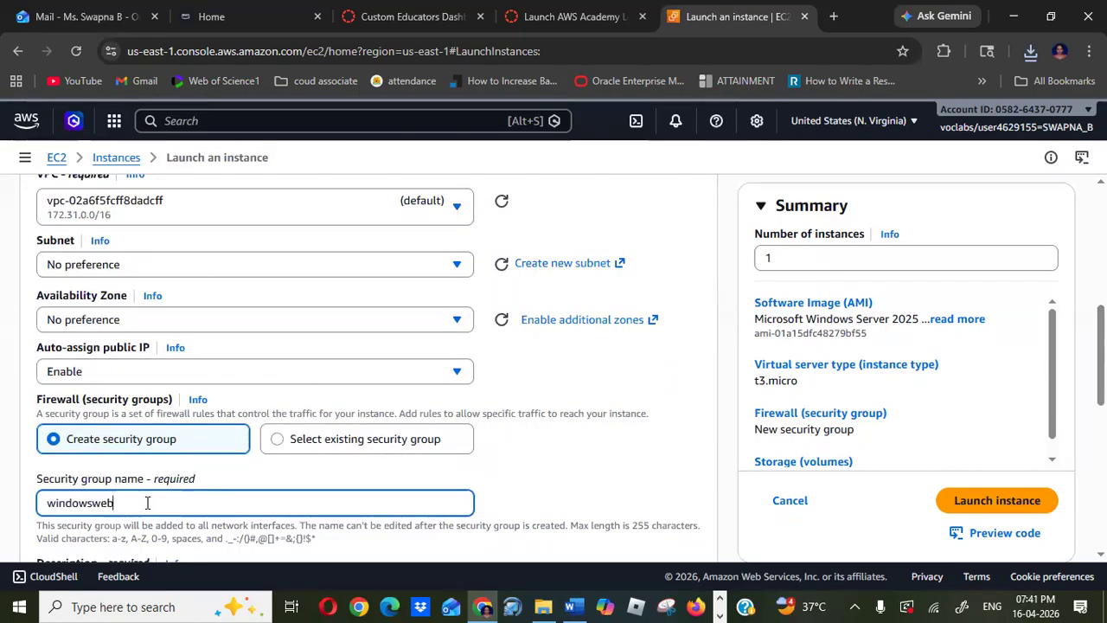
pyautogui.write('server')
# - Set the new security group's description to windowswebserver
pyautogui.scroll(-4, 666, 346)
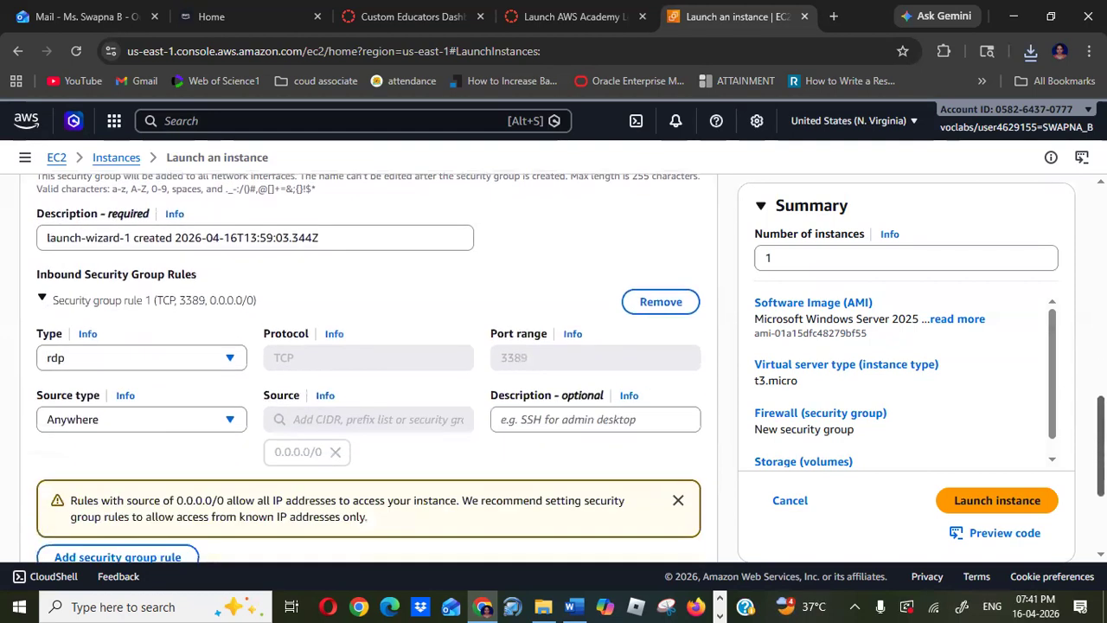
pyautogui.click(346, 239)
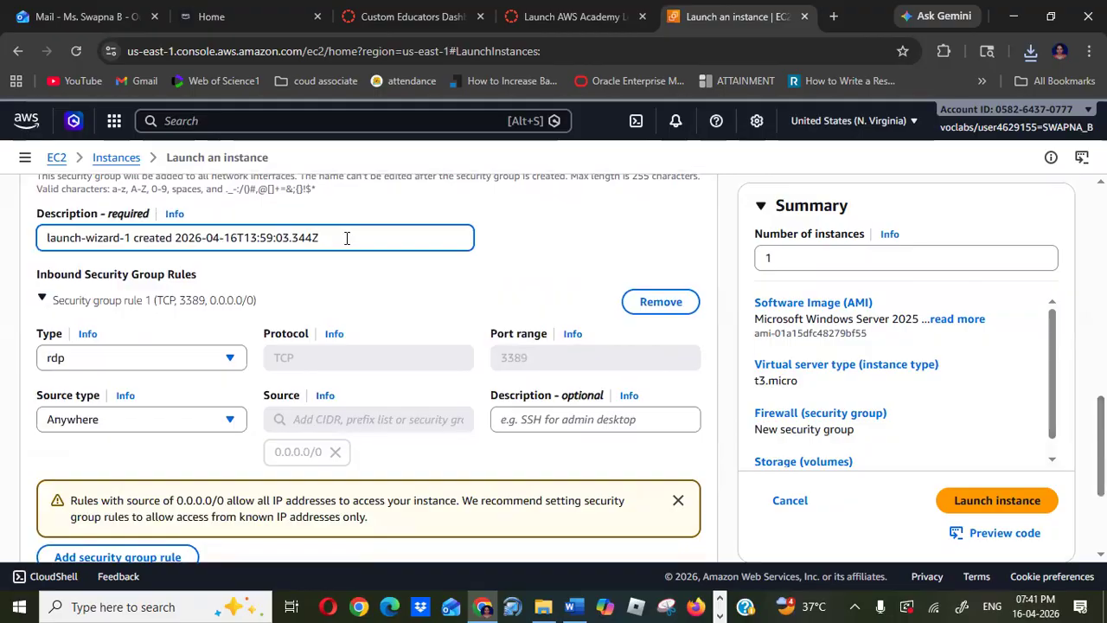
pyautogui.hotkey('ctrl', 'a')
pyautogui.write('web')
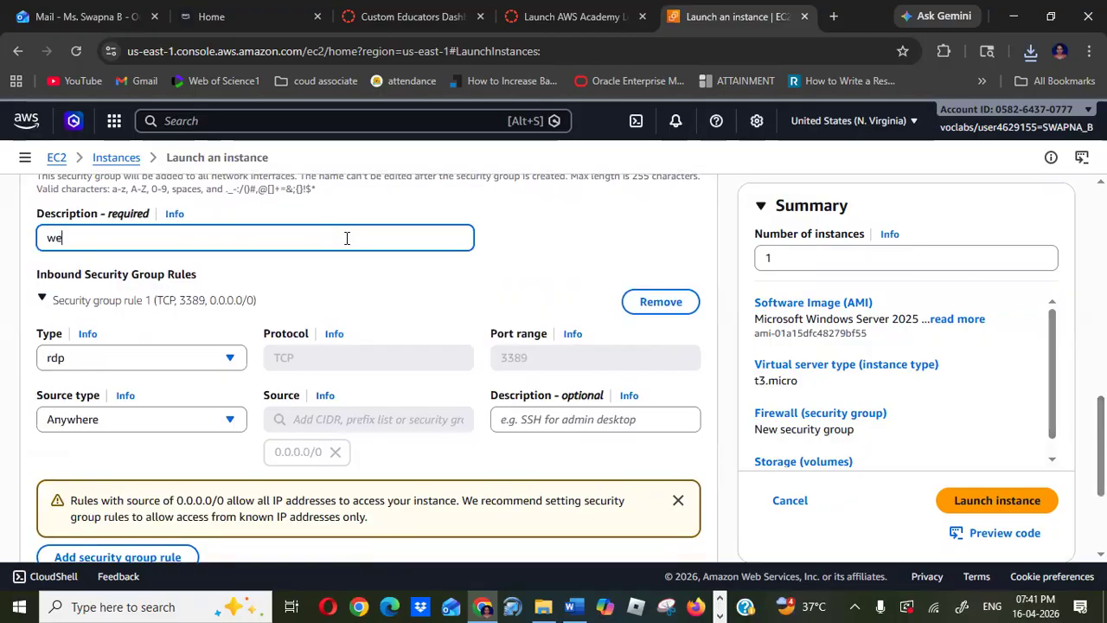
pyautogui.press('BackSpace')
pyautogui.press('BackSpace')
pyautogui.write('indowswebserv')
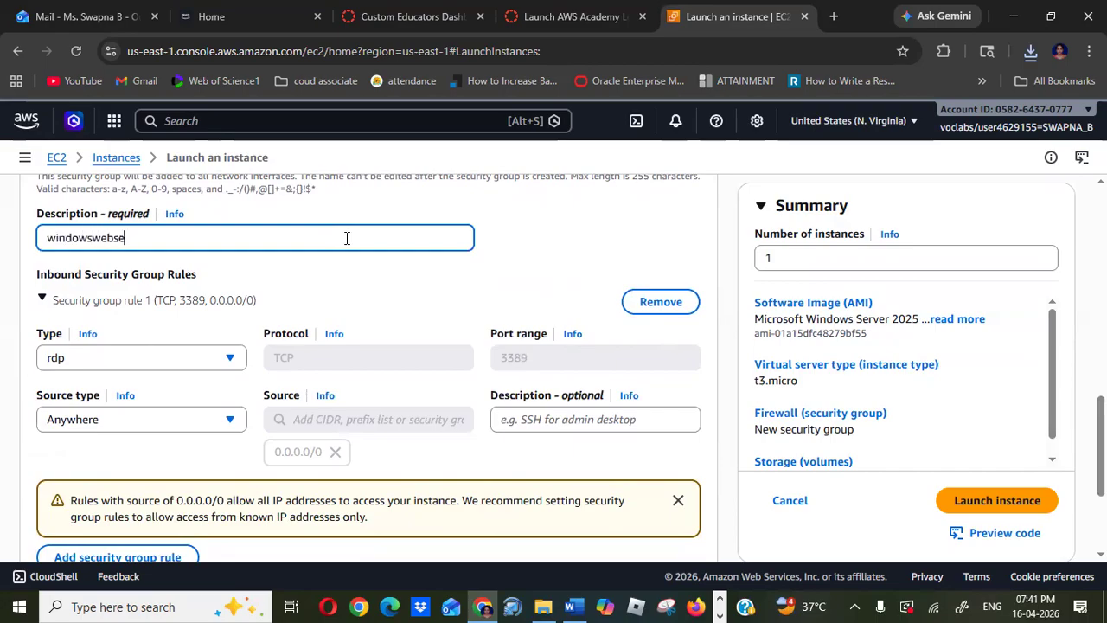
pyautogui.write('er')
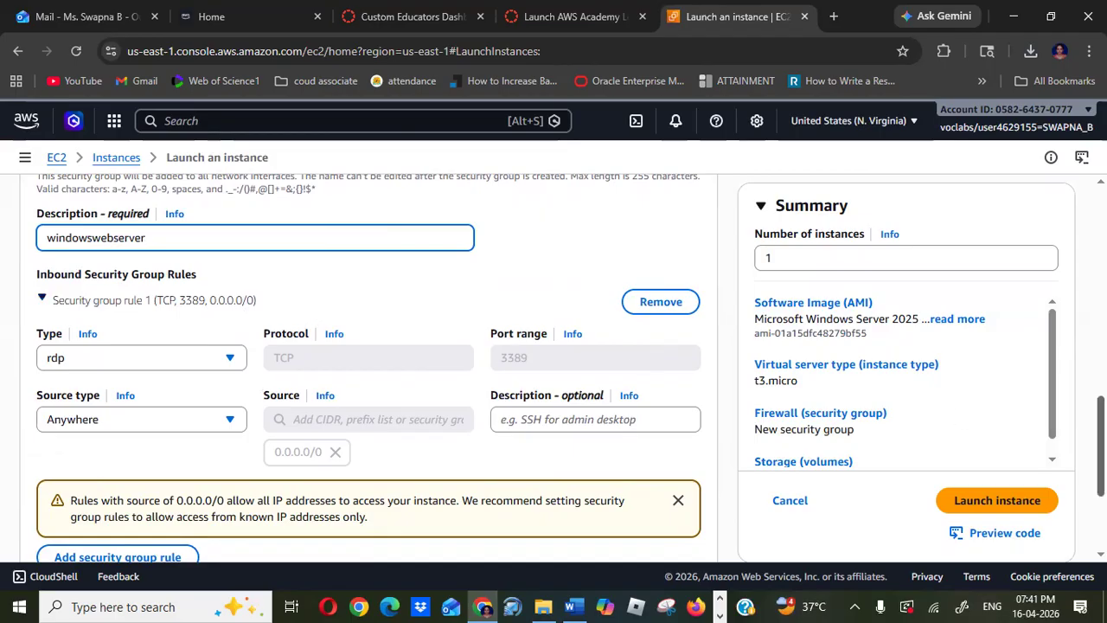
# - Collapse the network settings section and launch the instance
pyautogui.scroll(5, 368, 368)
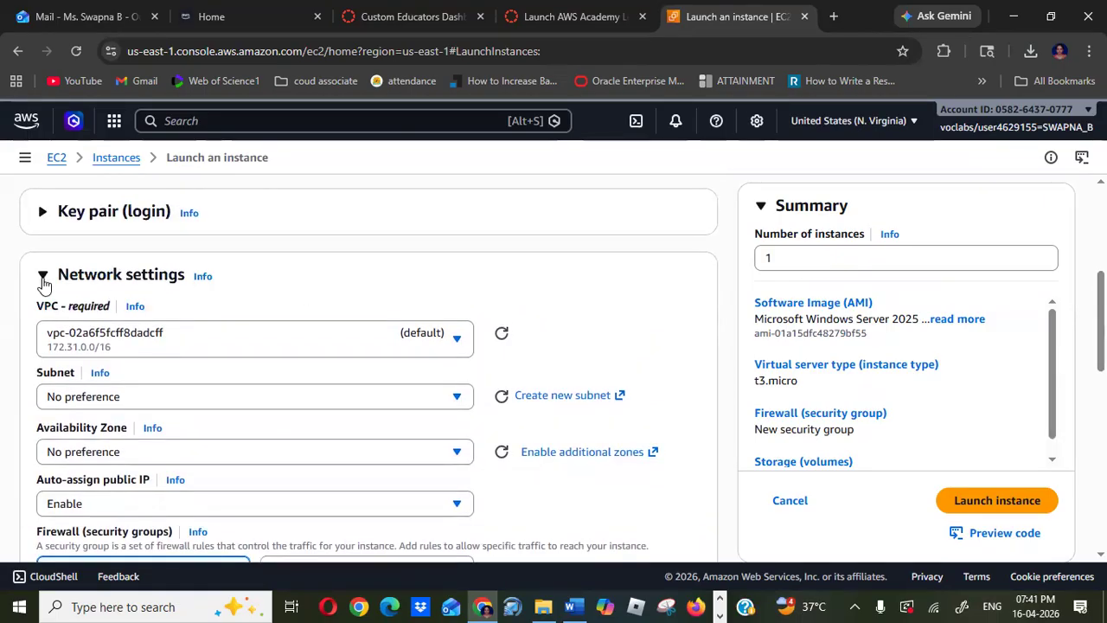
pyautogui.click(43, 282)
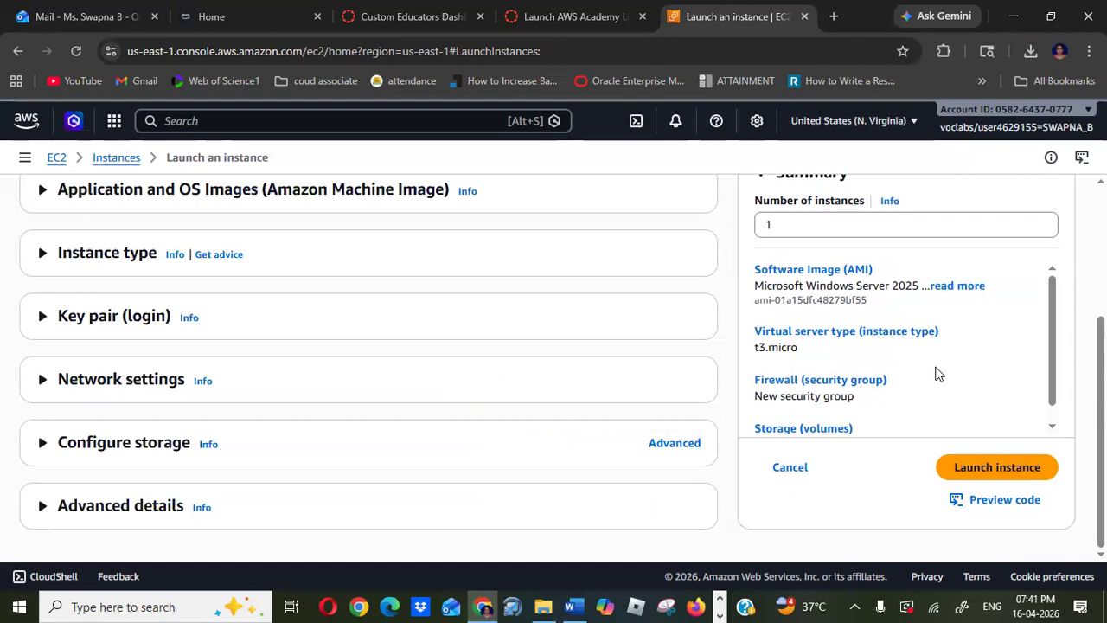
pyautogui.scroll(2, 955, 260)
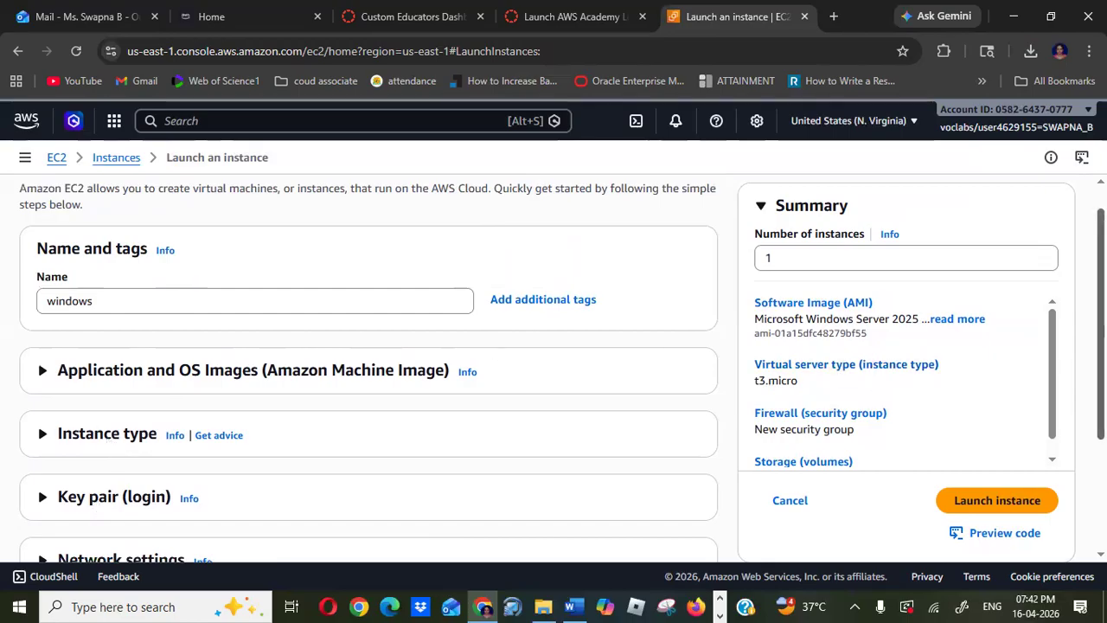
pyautogui.scroll(-2, 541, 373)
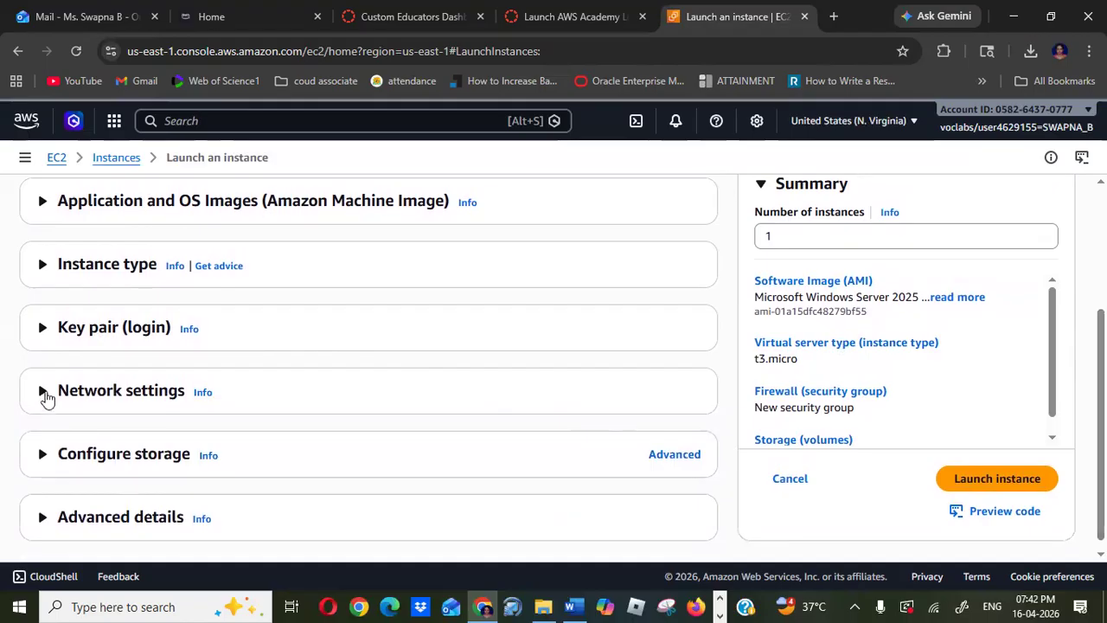
pyautogui.click(985, 486)
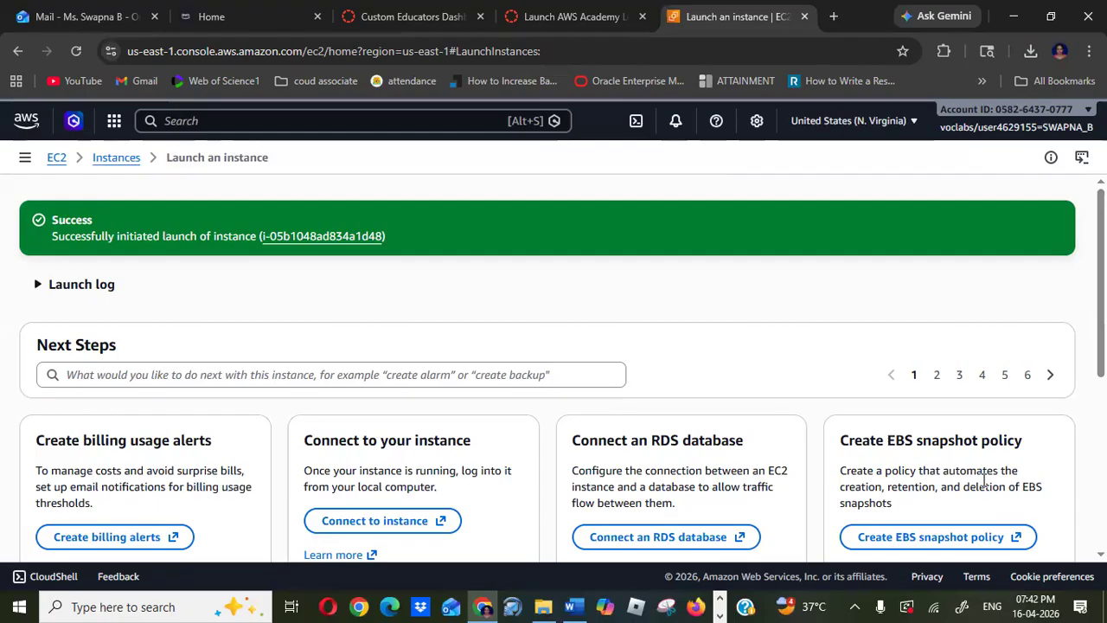
# - Go to the instances list, select the windows instance and examine its details
pyautogui.click(117, 162)
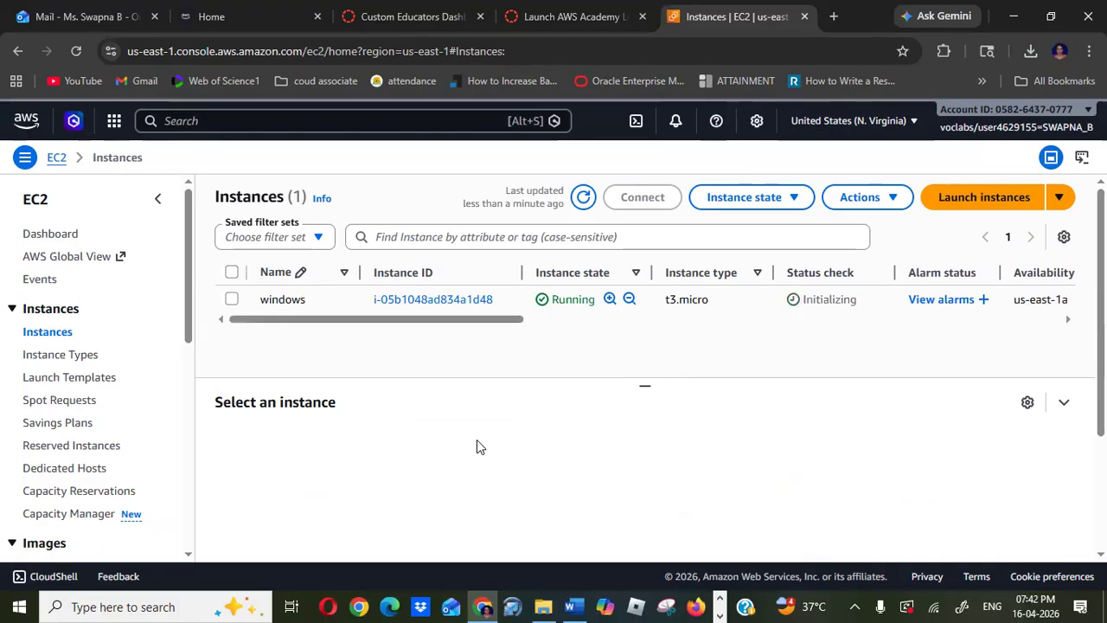
pyautogui.click(231, 299)
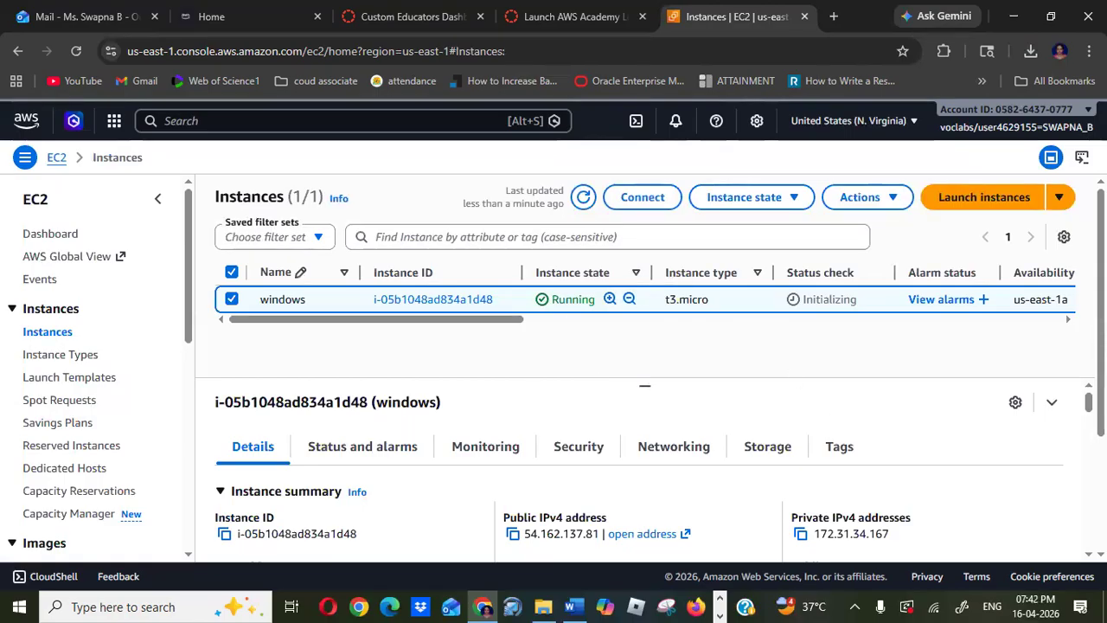
pyautogui.moveTo(1101, 303); pyautogui.dragTo(1101, 351)
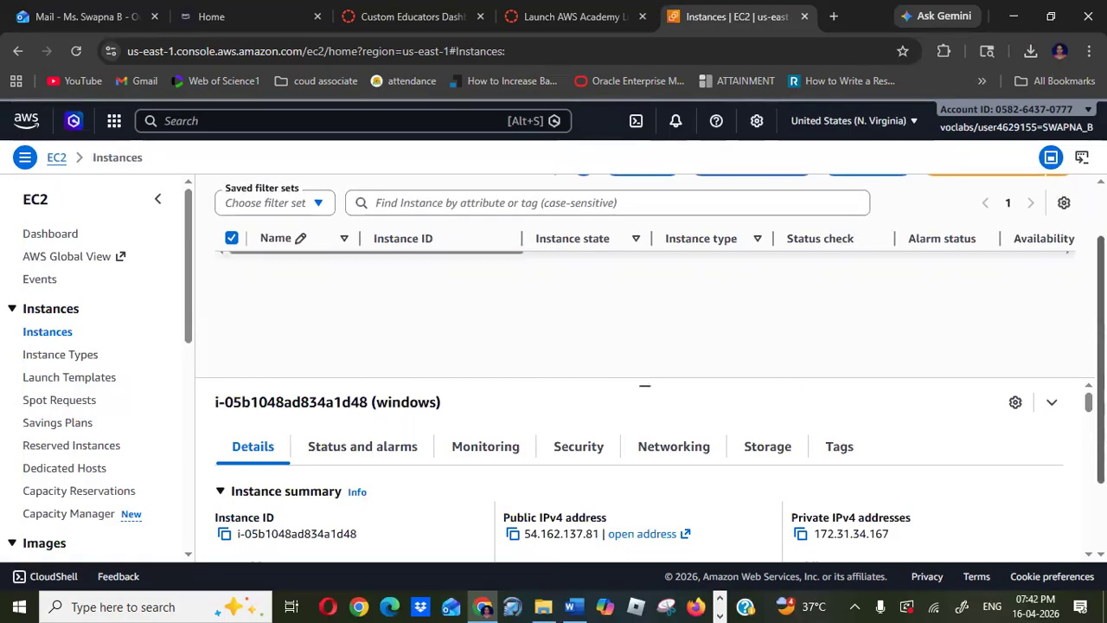
pyautogui.scroll(-3, 640, 484)
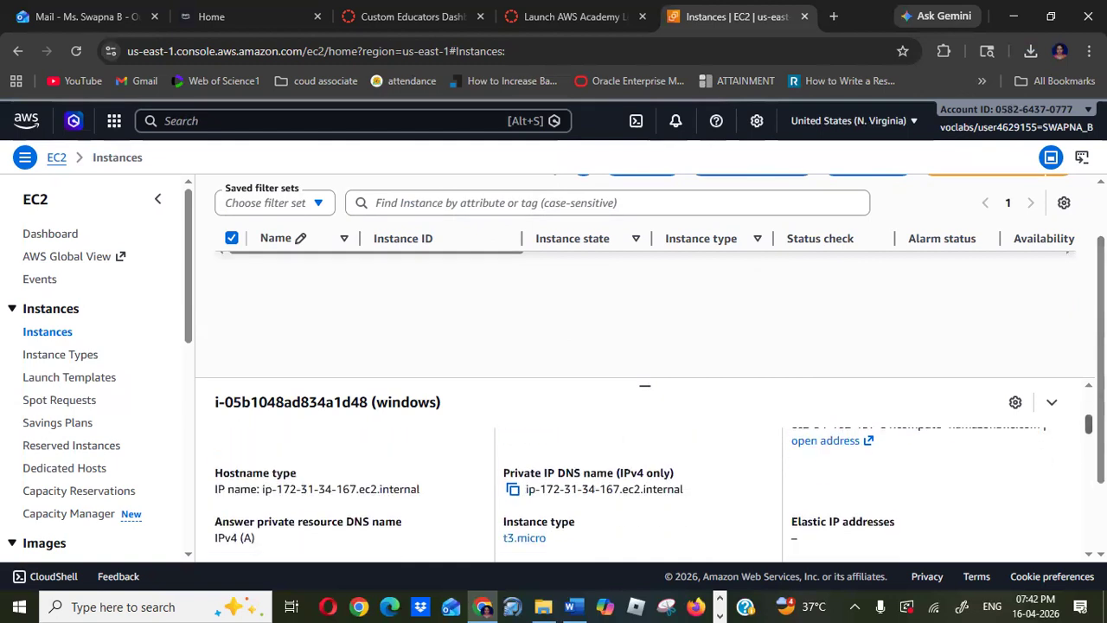
pyautogui.scroll(3, 644, 485)
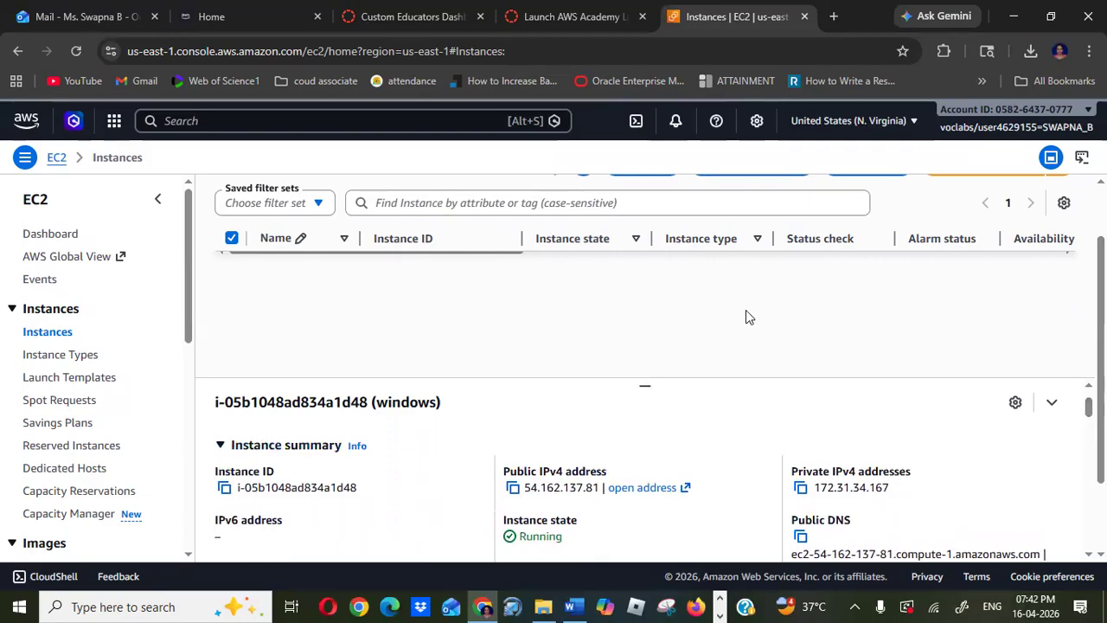
pyautogui.moveTo(1101, 359); pyautogui.dragTo(1101, 311)
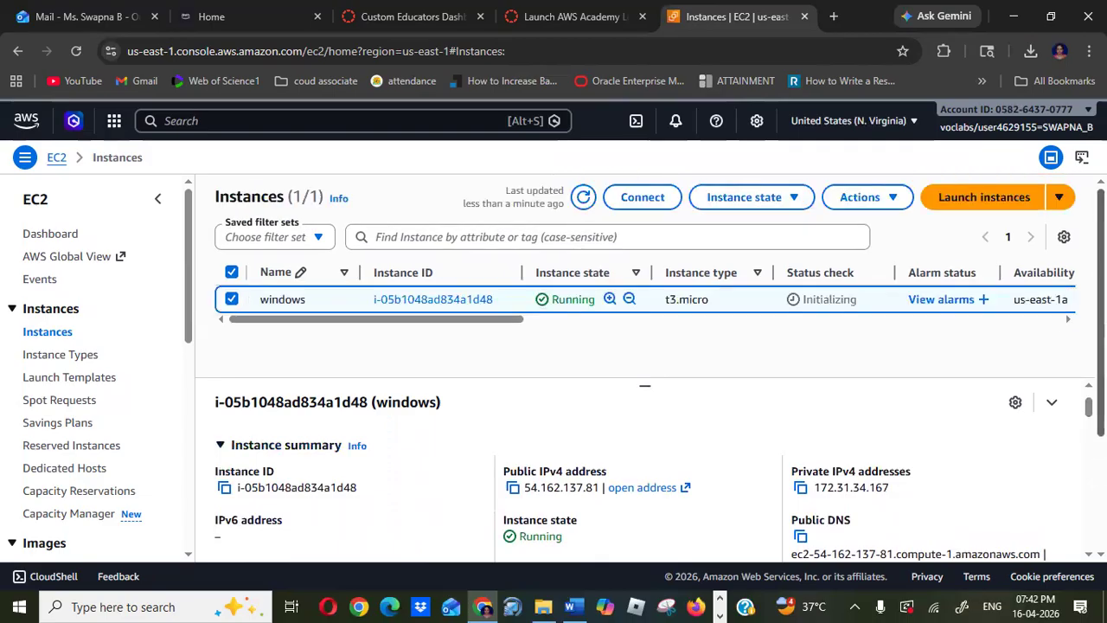
# - Open the RDP client connection options for the instance and request its Windows password
pyautogui.click(642, 198)
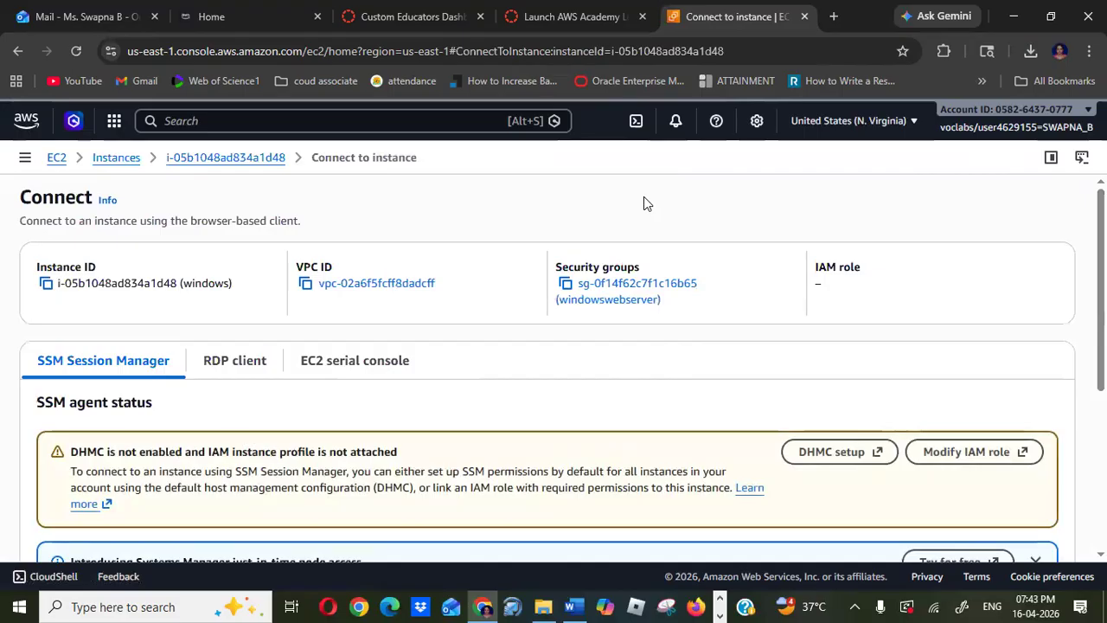
pyautogui.click(248, 363)
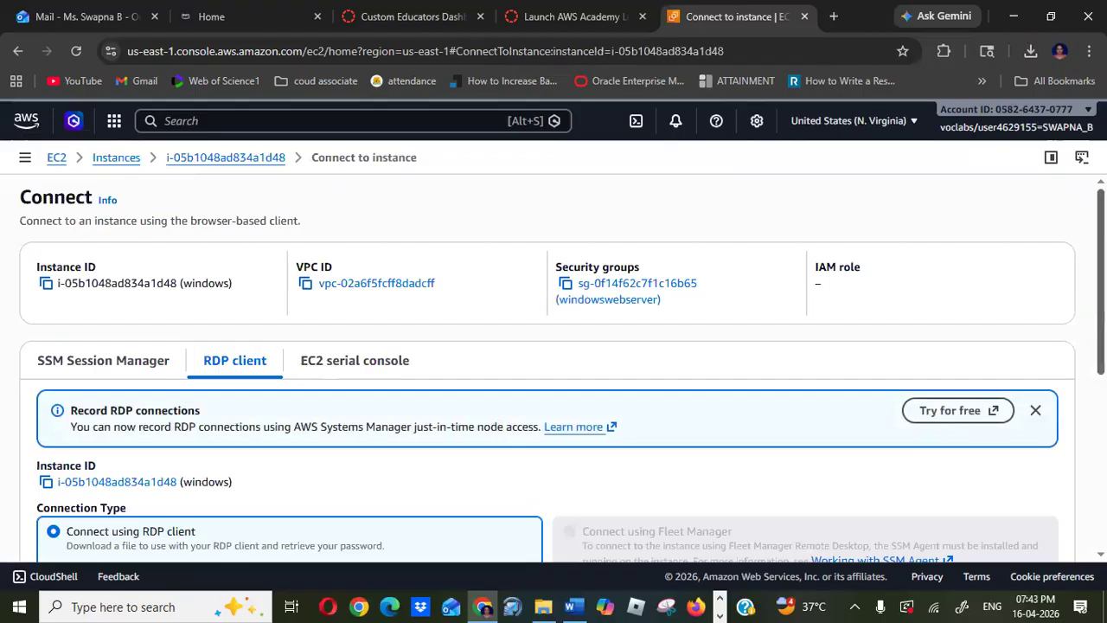
pyautogui.scroll(-4, 554, 372)
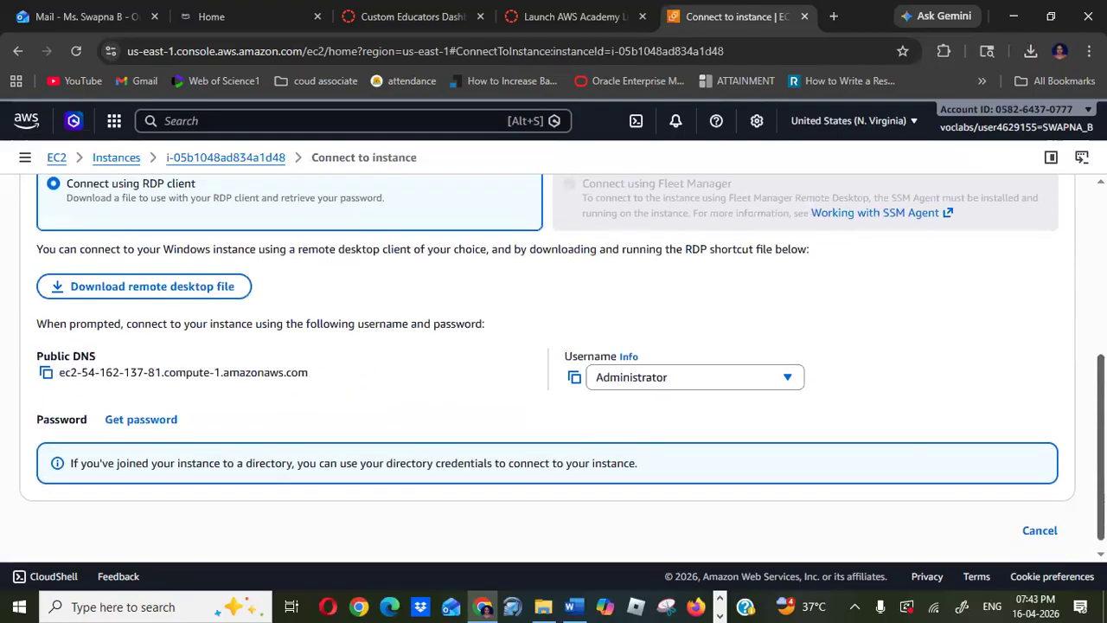
pyautogui.click(148, 422)
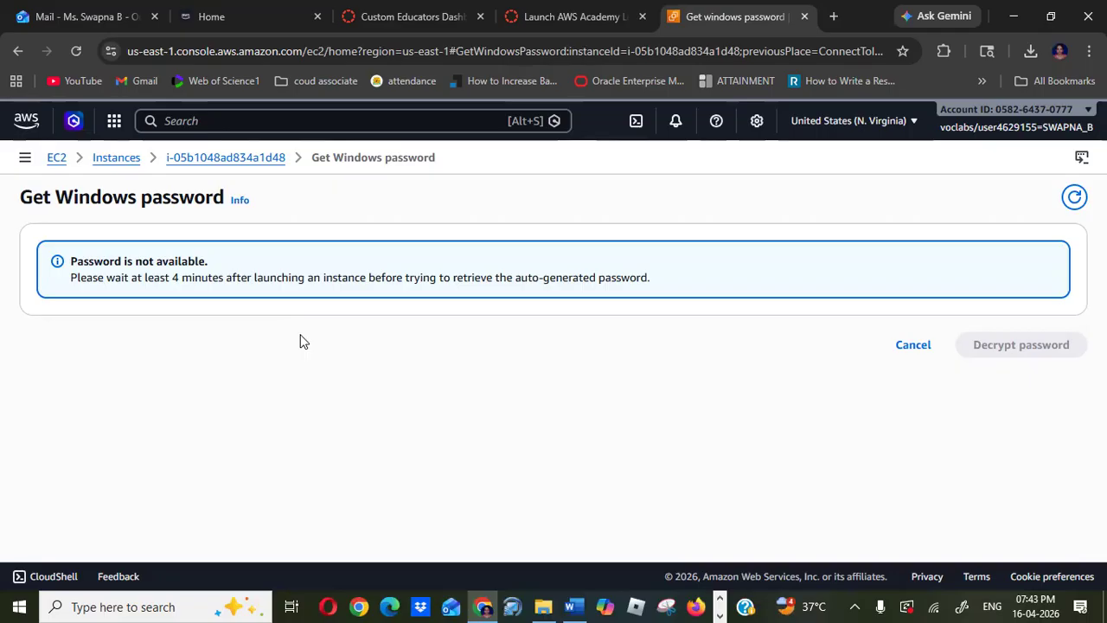
# - Reload the password page, upload the windows (1).pem private key file and decrypt the administrator password
pyautogui.click(72, 51)
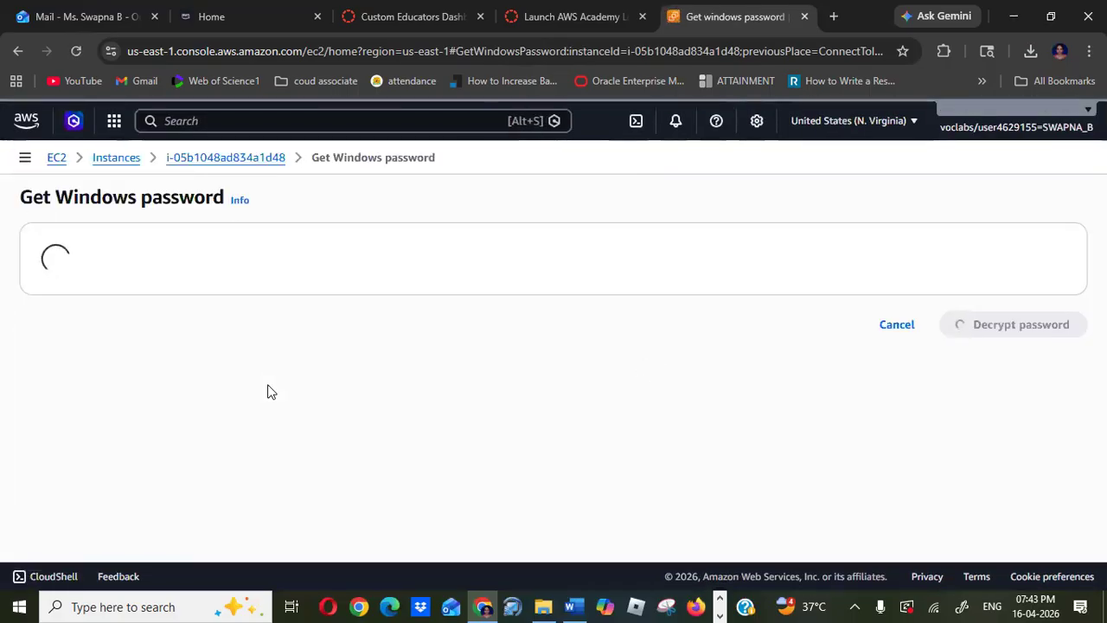
pyautogui.click(125, 400)
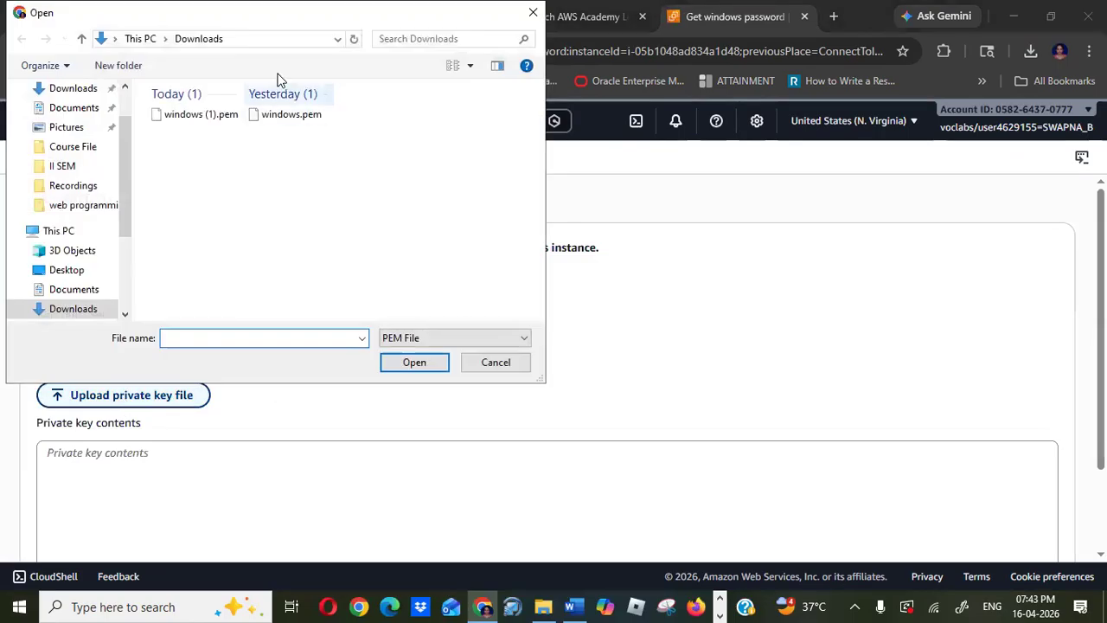
pyautogui.click(190, 120)
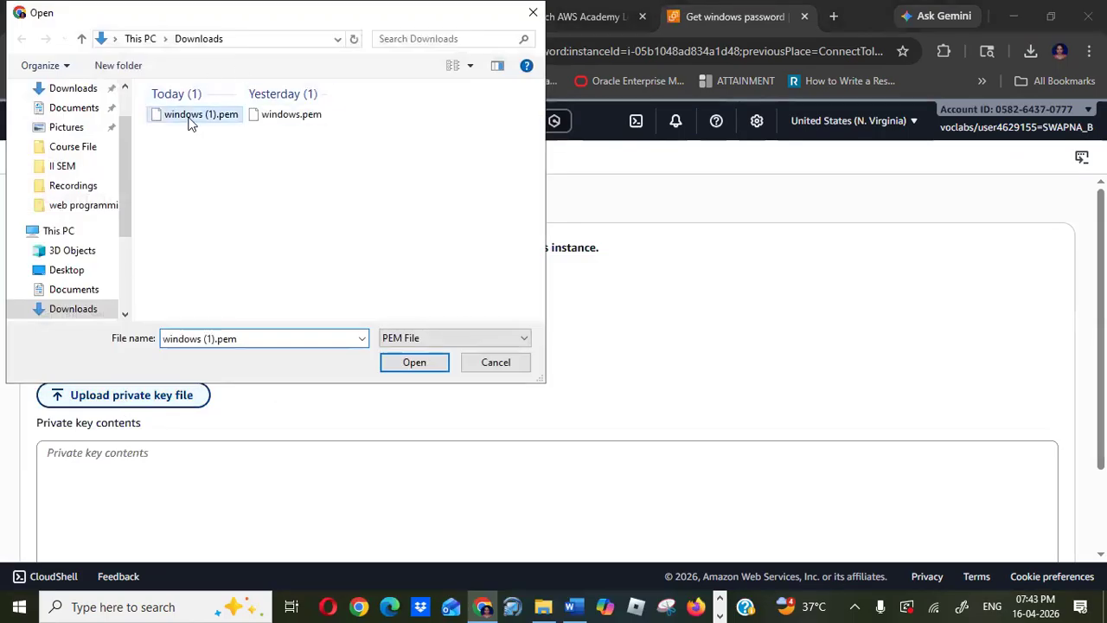
pyautogui.click(413, 365)
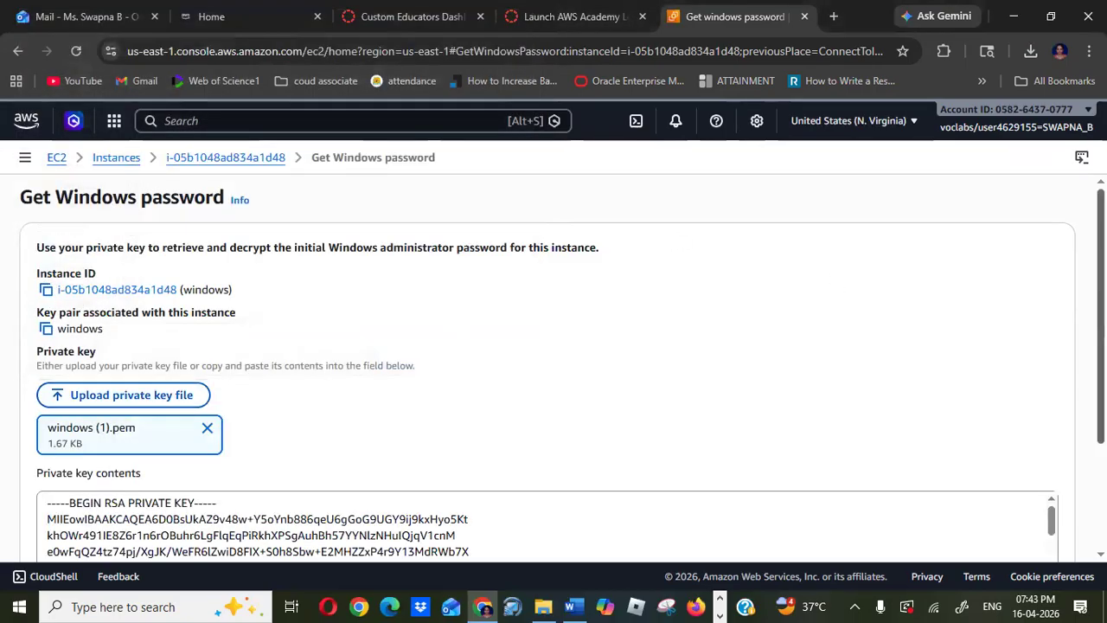
pyautogui.scroll(-3, 1073, 403)
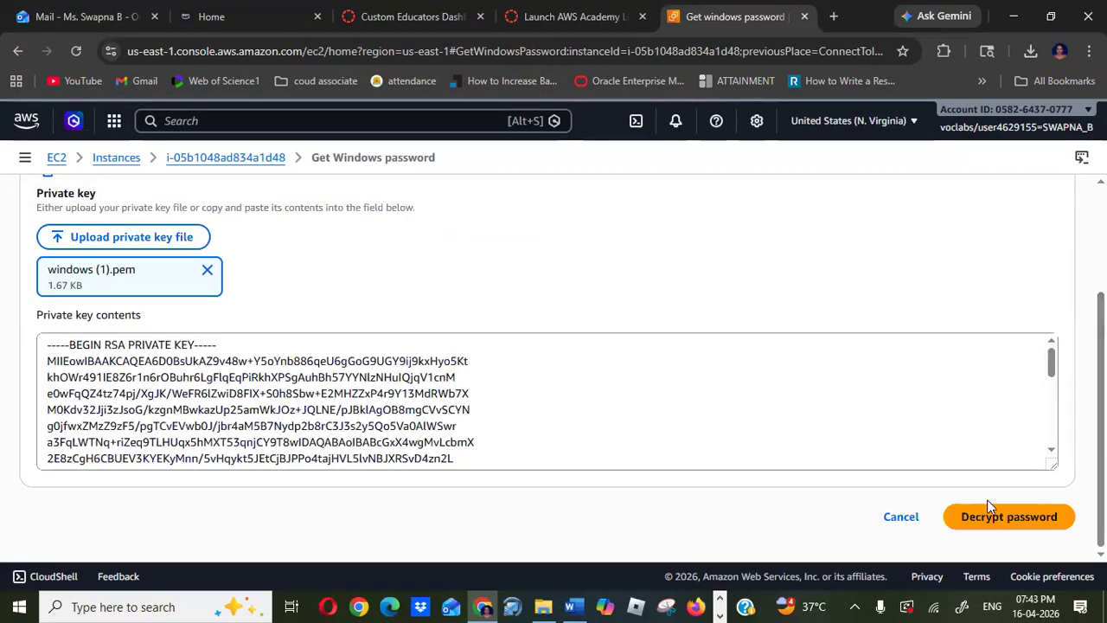
pyautogui.click(988, 518)
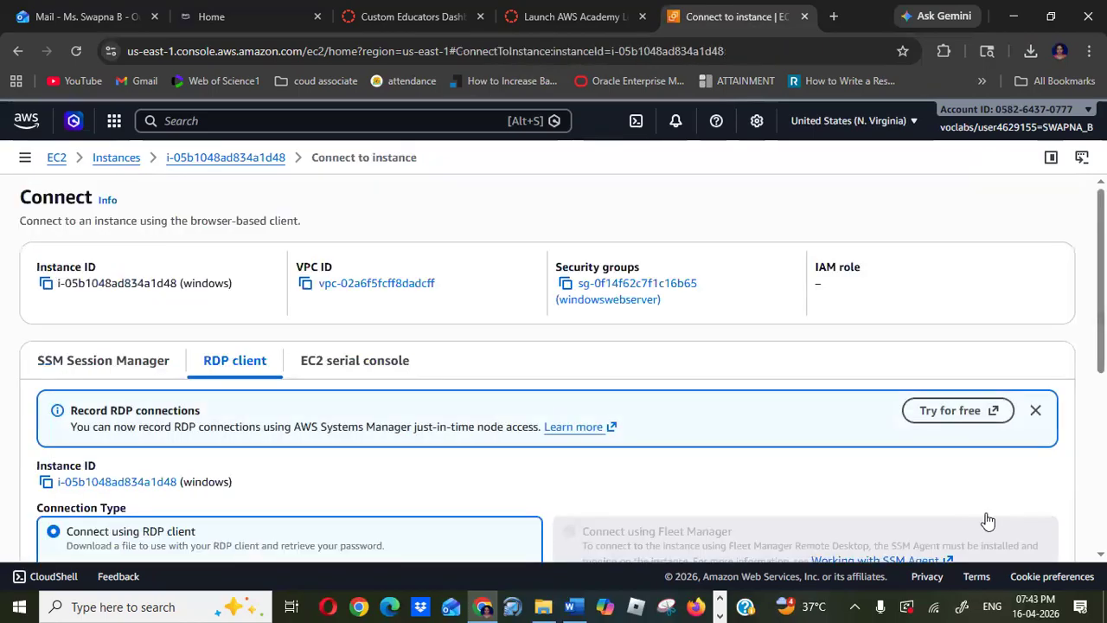
# - Open the Remote Desktop Connection app from the Windows search
pyautogui.scroll(-5, 482, 418)
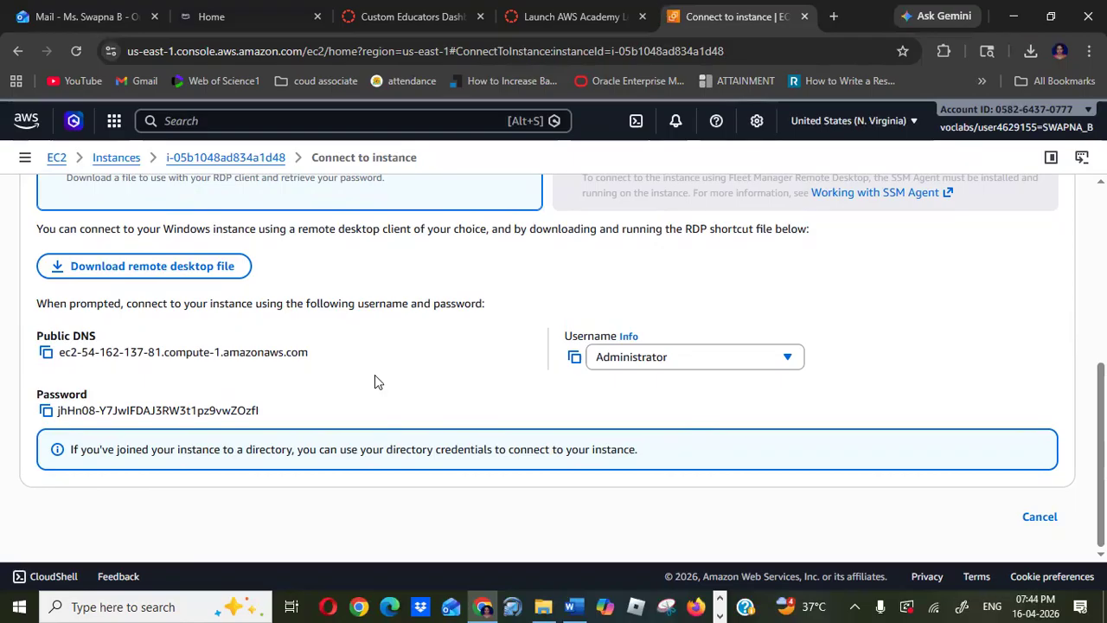
pyautogui.click(123, 605)
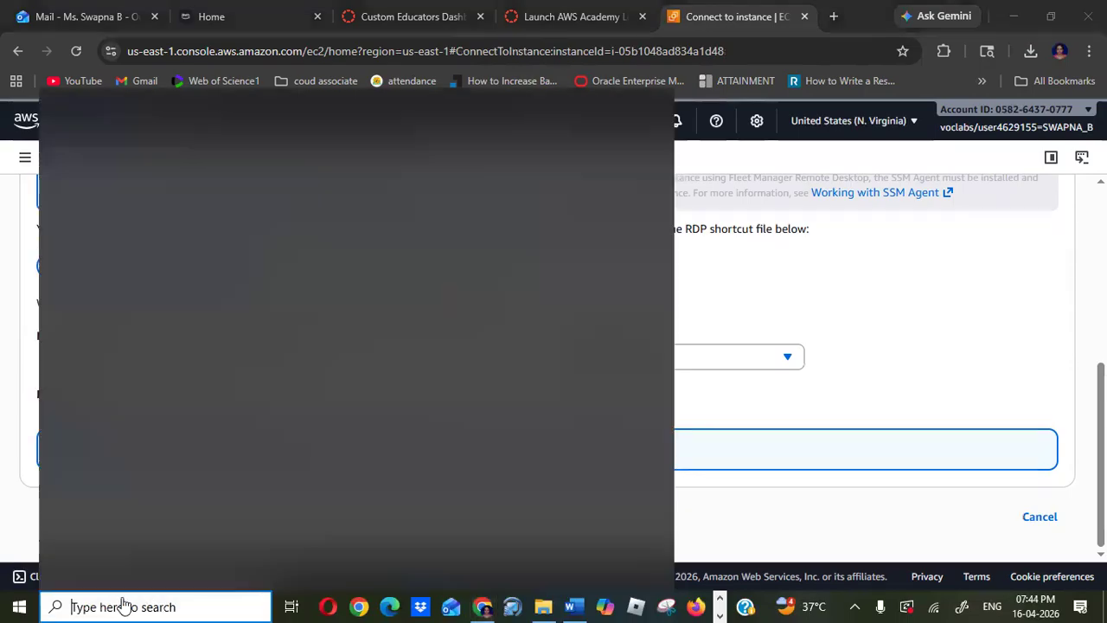
pyautogui.write('remot')
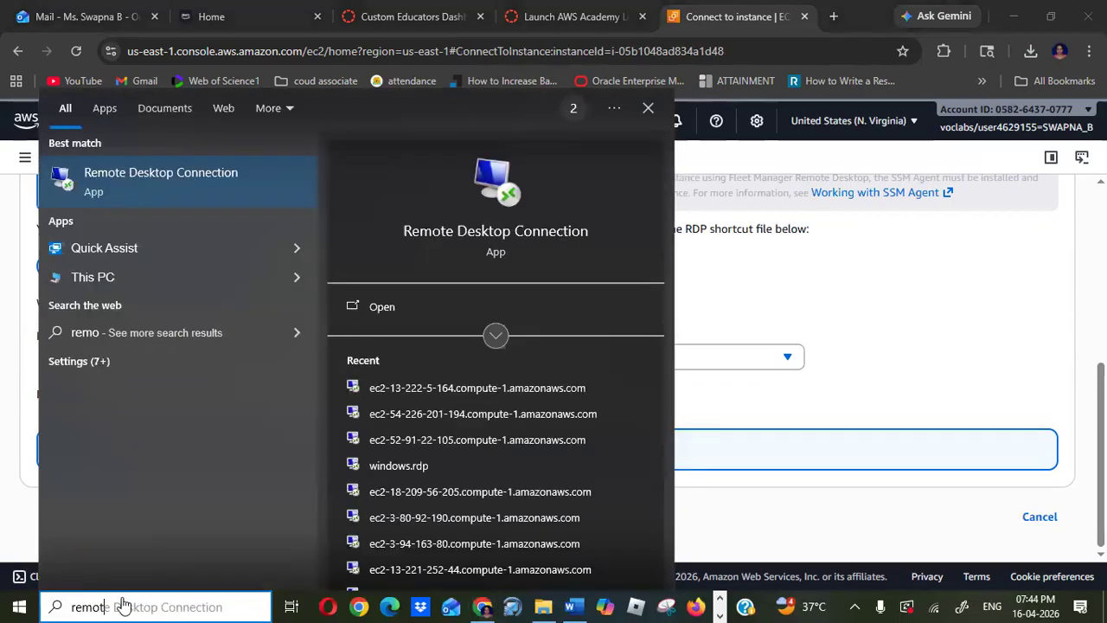
pyautogui.write('e')
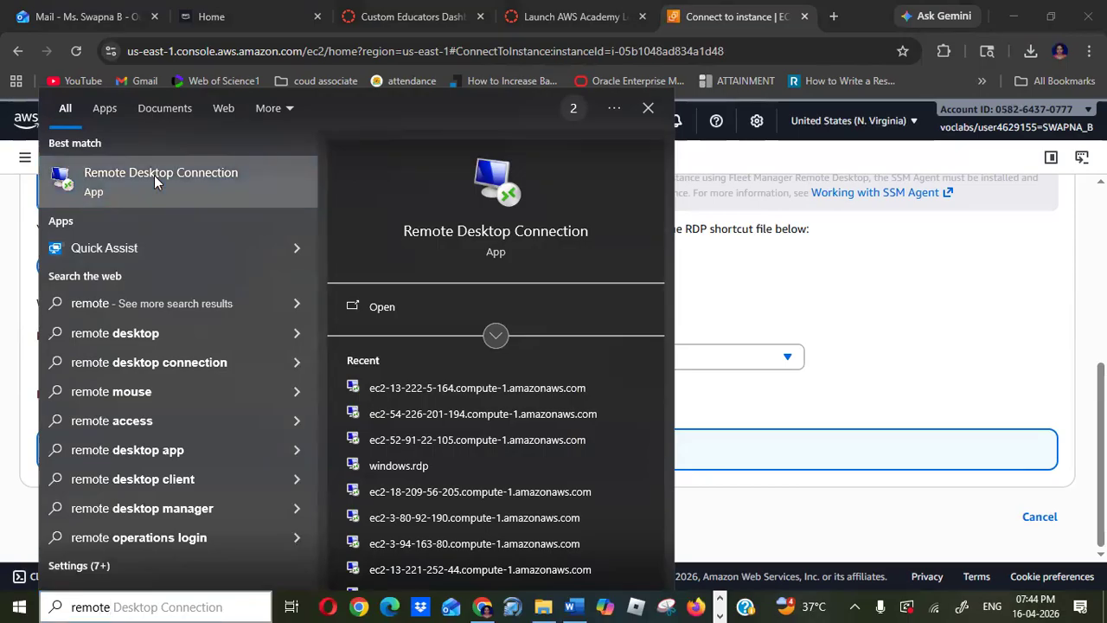
pyautogui.click(153, 175)
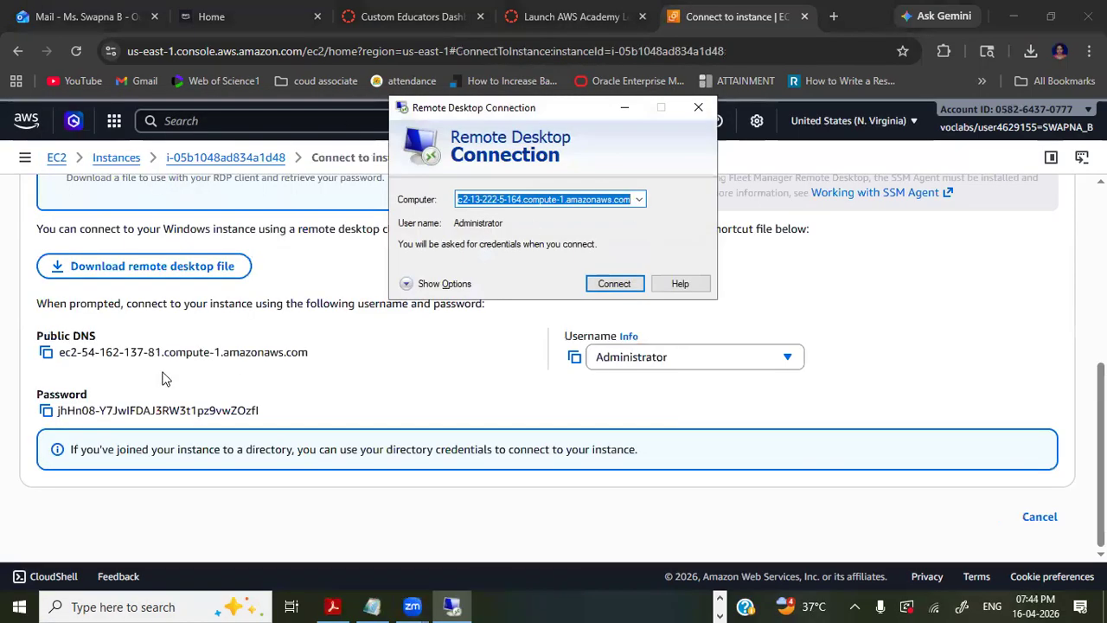
# - Copy the instance's public DNS into the Remote Desktop computer field and connect
pyautogui.click(45, 352)
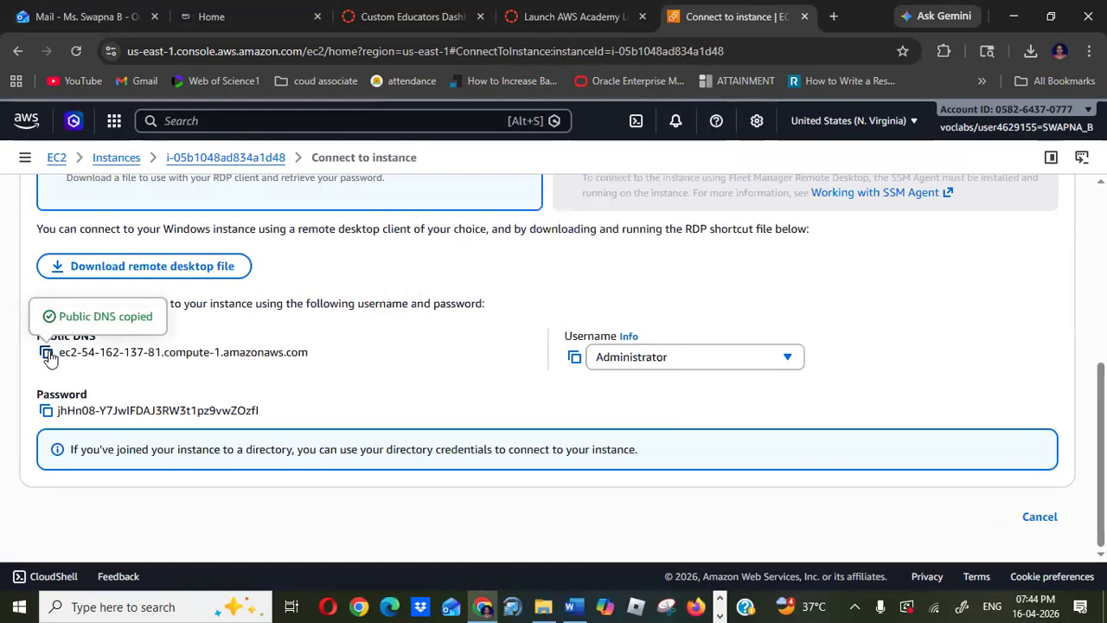
pyautogui.hotkey('alt', 'Tab')
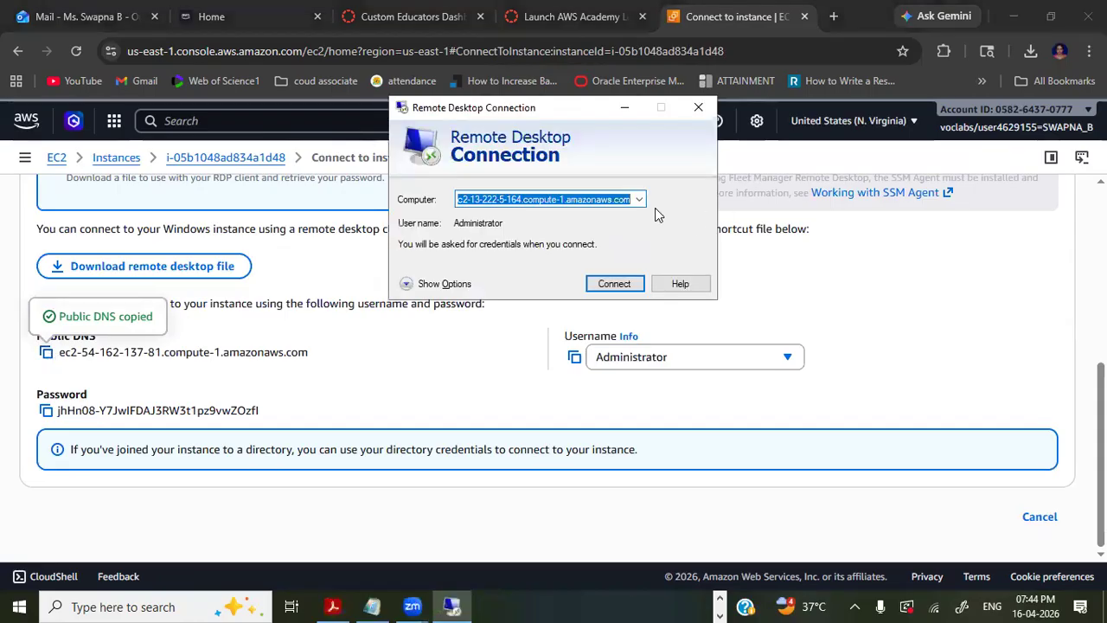
pyautogui.hotkey('ctrl', 'v')
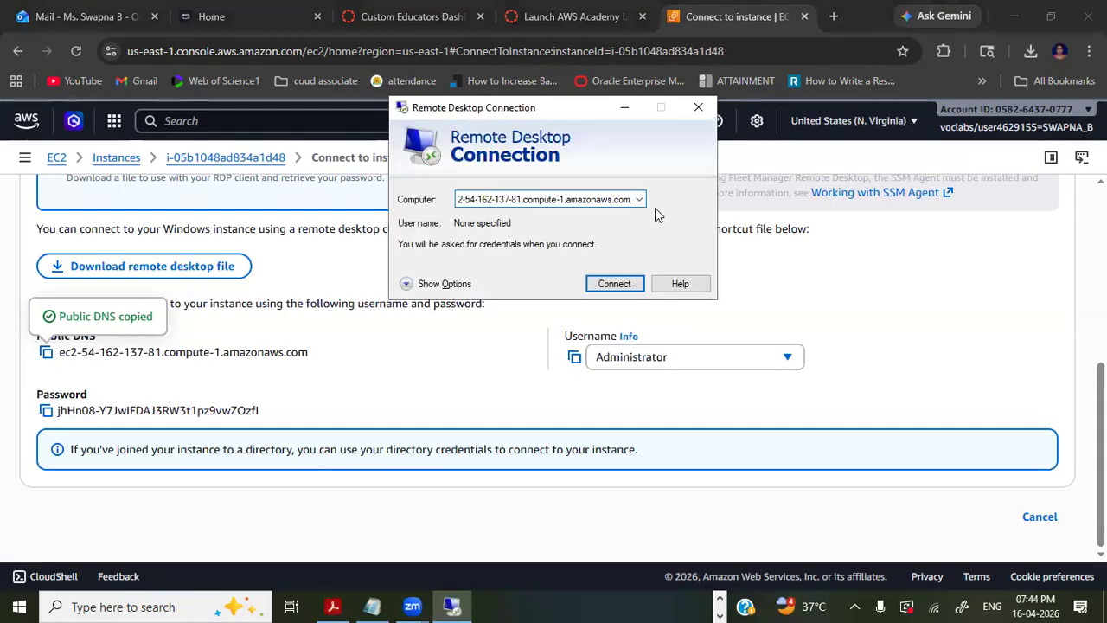
pyautogui.click(609, 286)
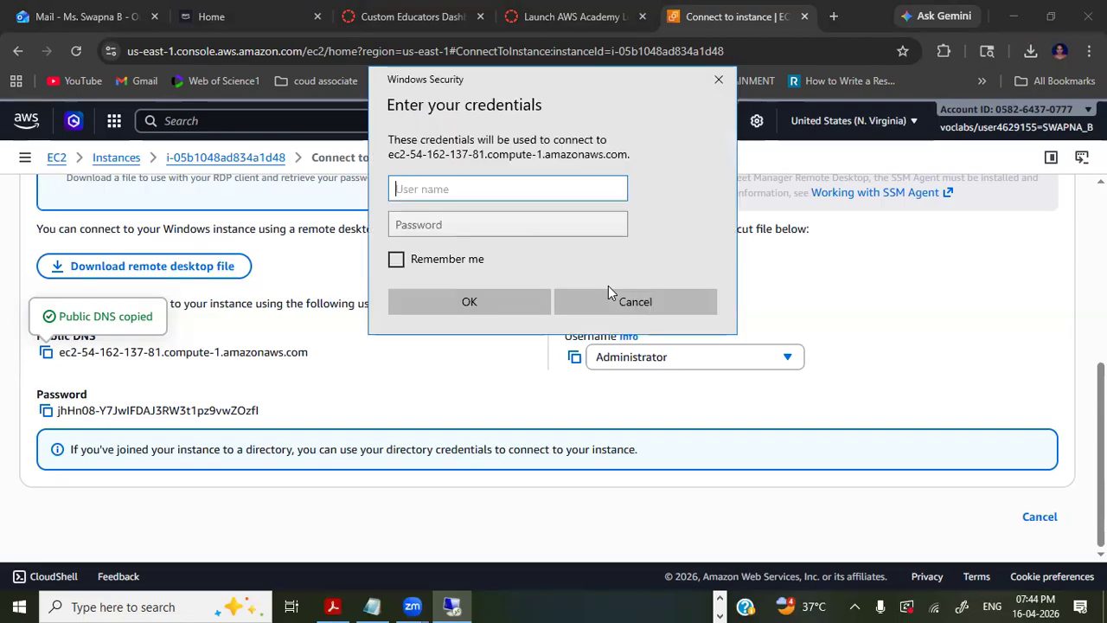
# - Enter the Administrator username and the copied instance password, then accept the certificate warning to connect
pyautogui.click(575, 358)
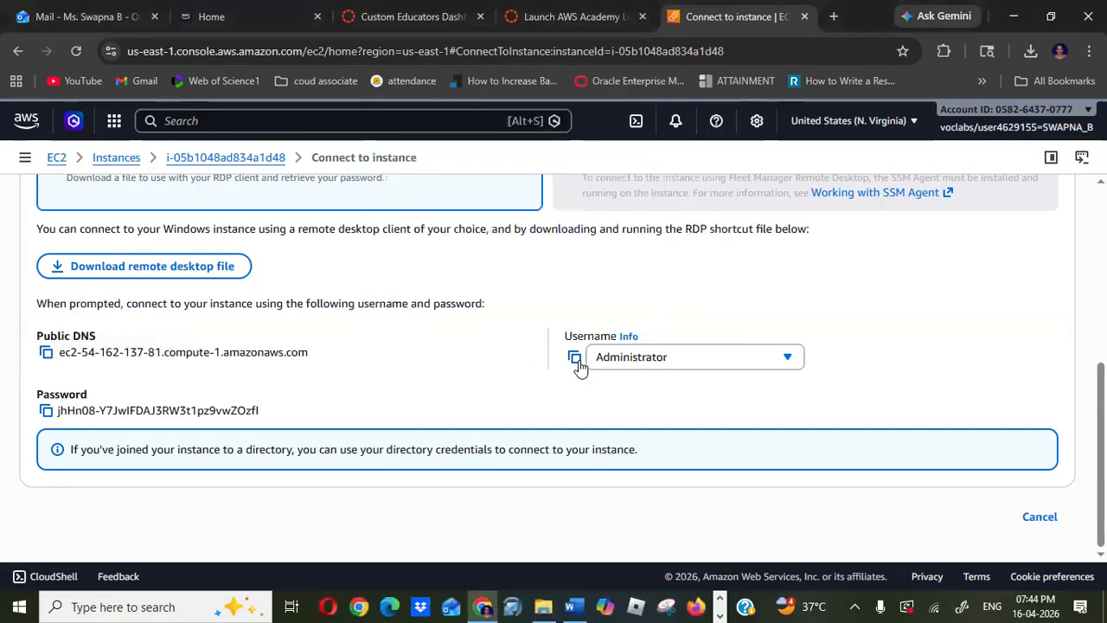
pyautogui.hotkey('ctrl', 'v')
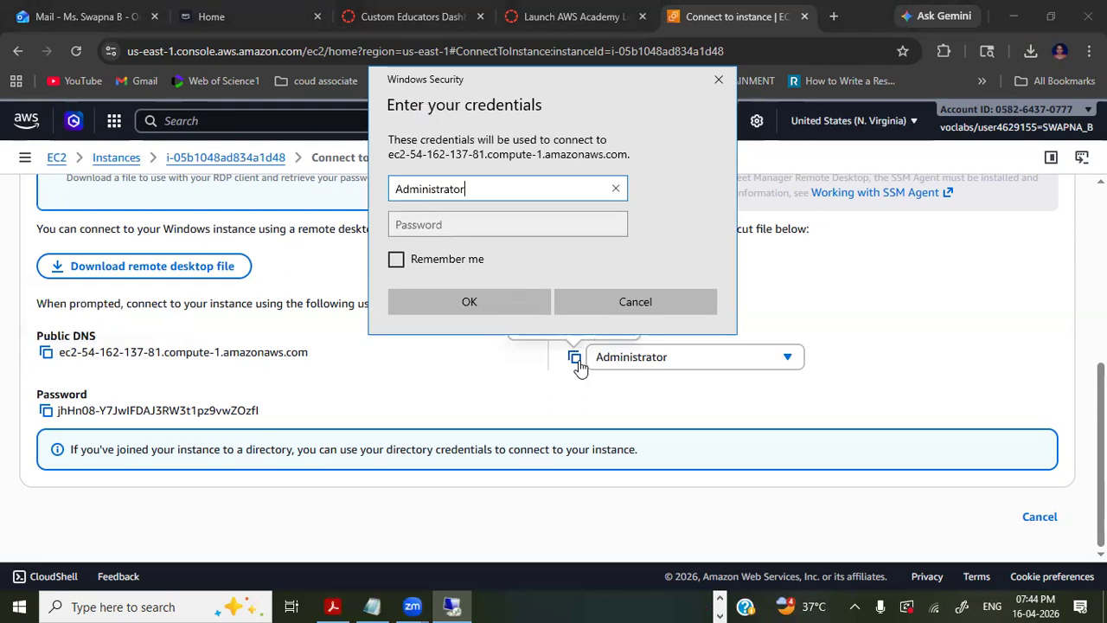
pyautogui.click(47, 412)
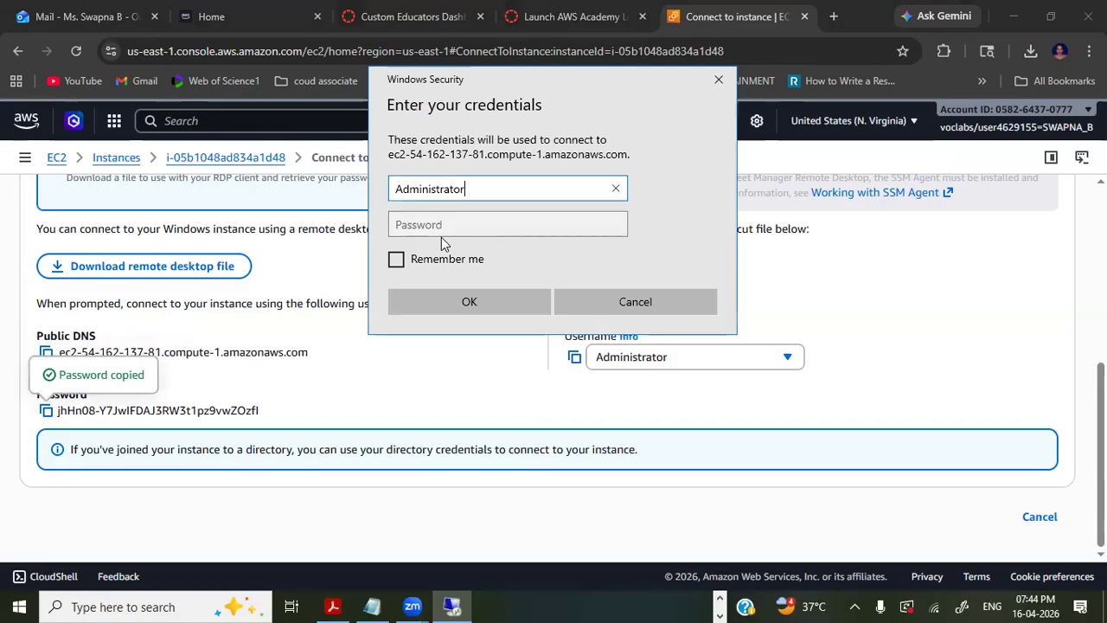
pyautogui.click(450, 226)
pyautogui.hotkey('ctrl', 'v')
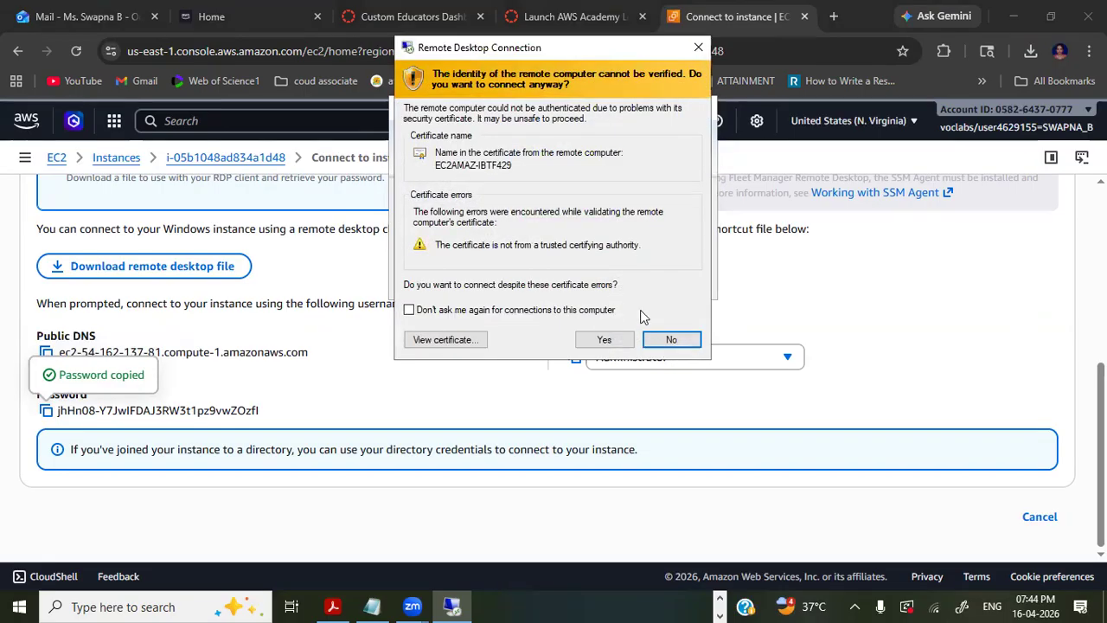
pyautogui.click(603, 341)
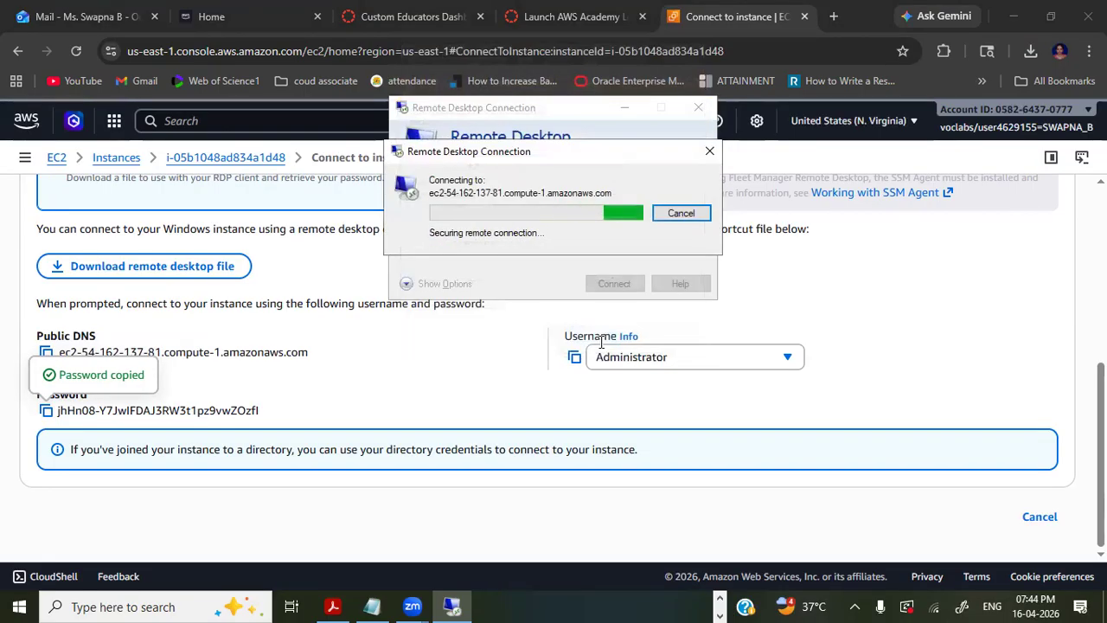
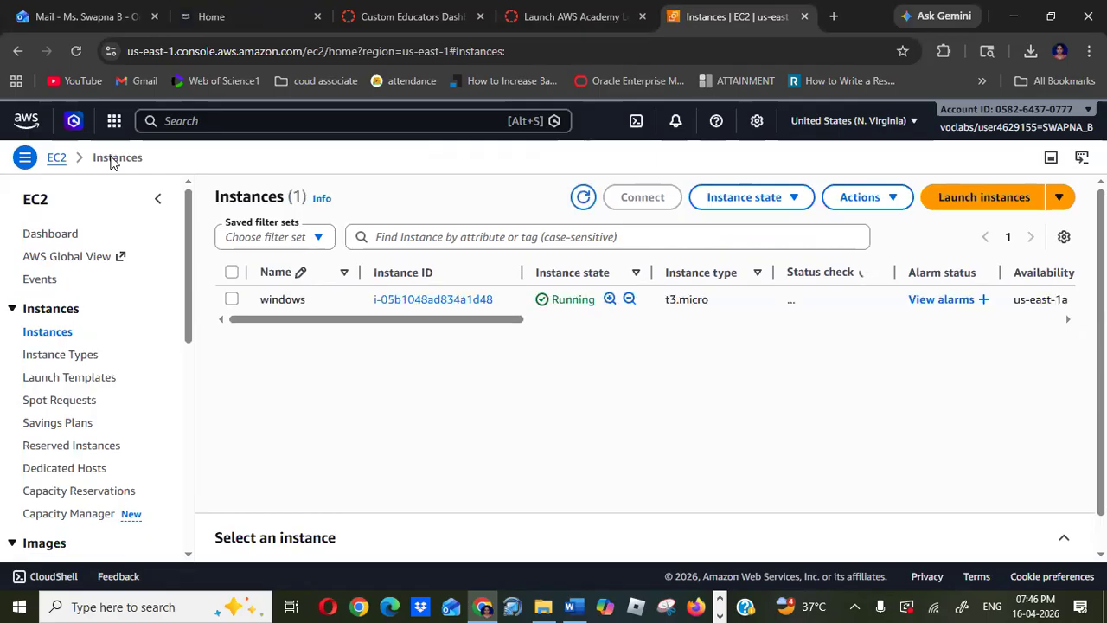
# - Select the windows instance and review its details and networking information
pyautogui.click(232, 300)
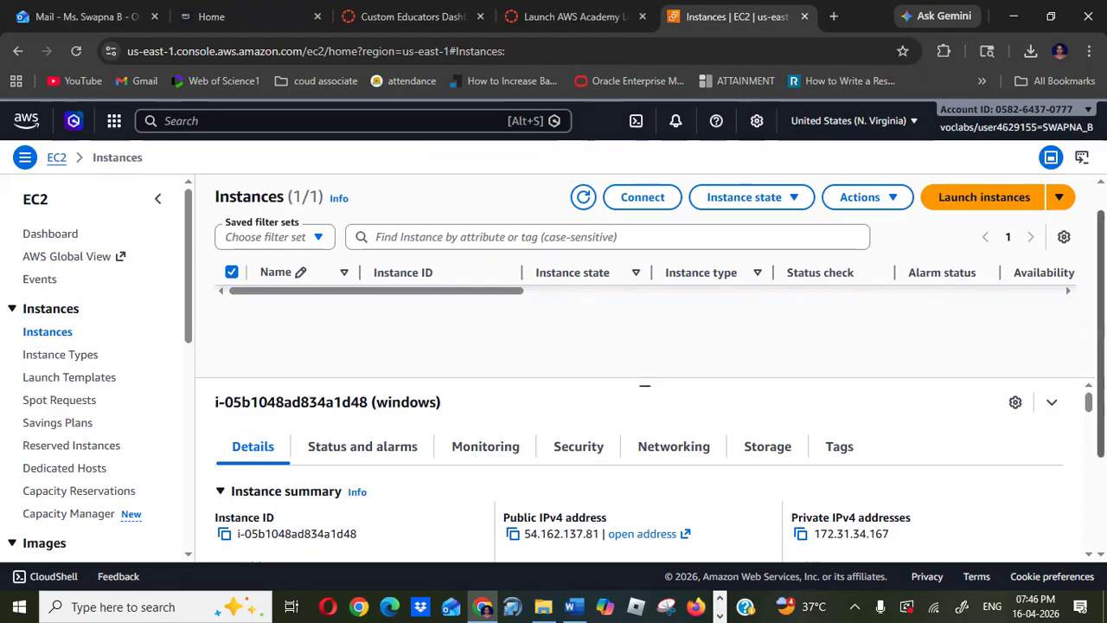
pyautogui.scroll(-2, 1080, 394)
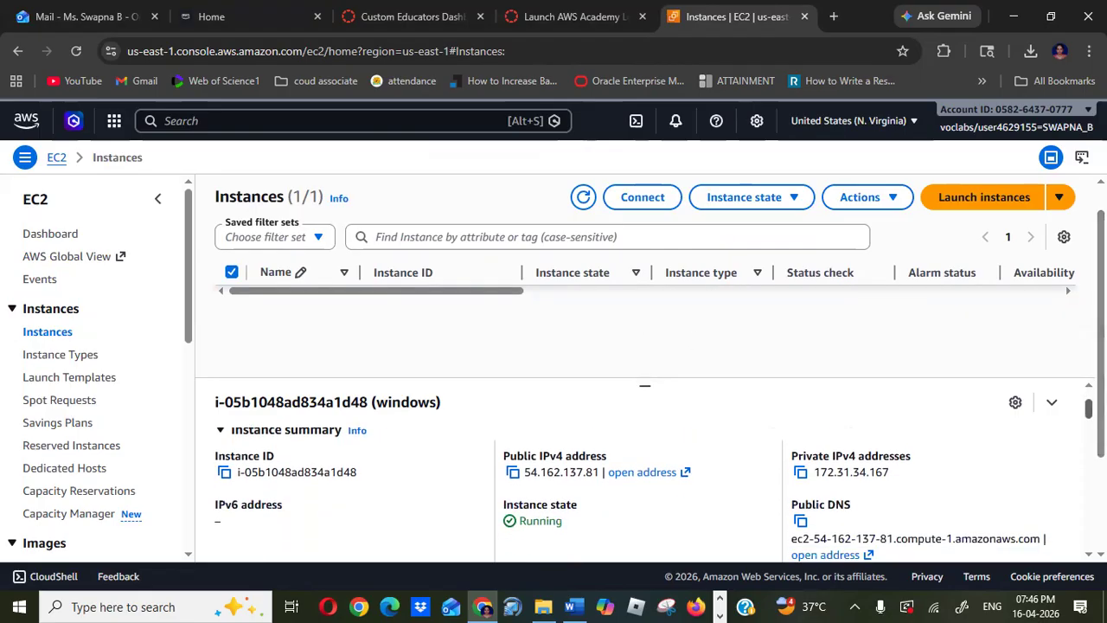
pyautogui.scroll(2, 1080, 393)
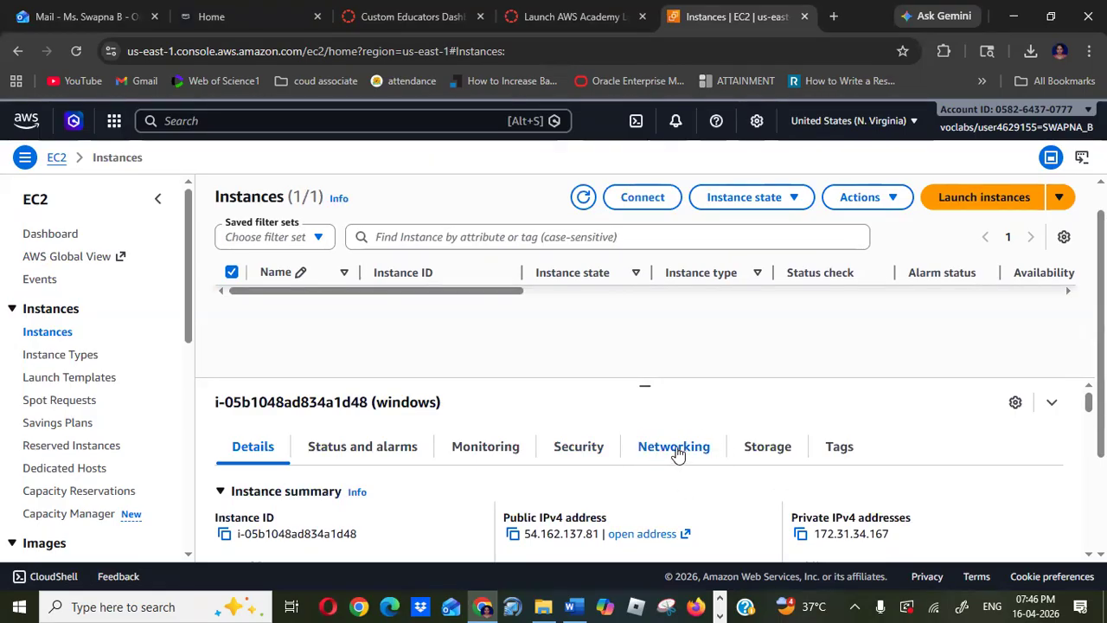
pyautogui.click(677, 450)
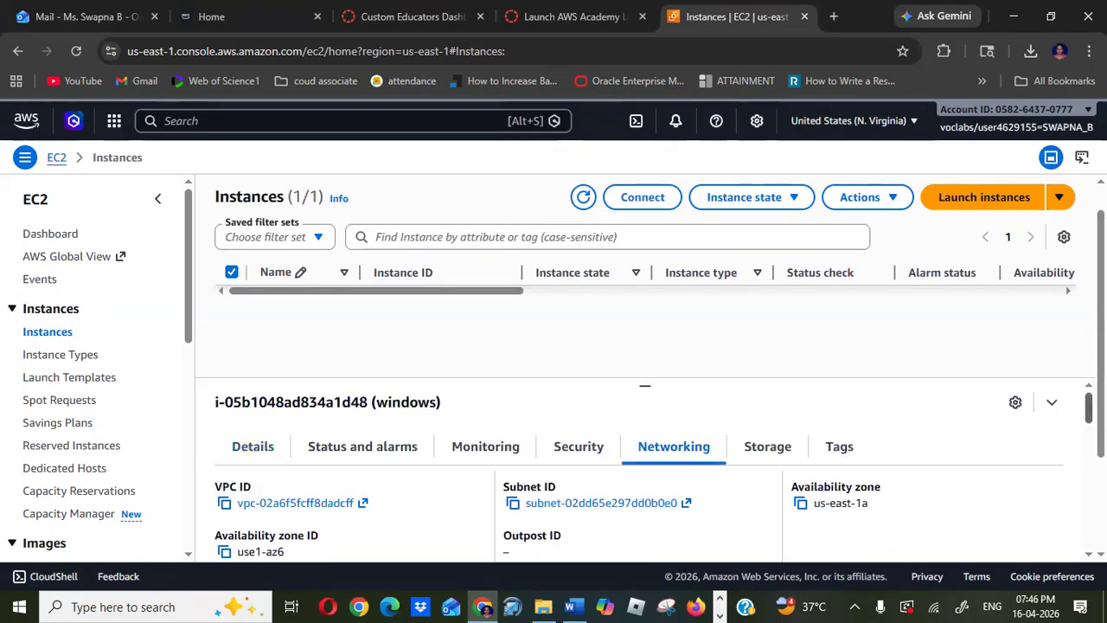
pyautogui.scroll(-5, 644, 476)
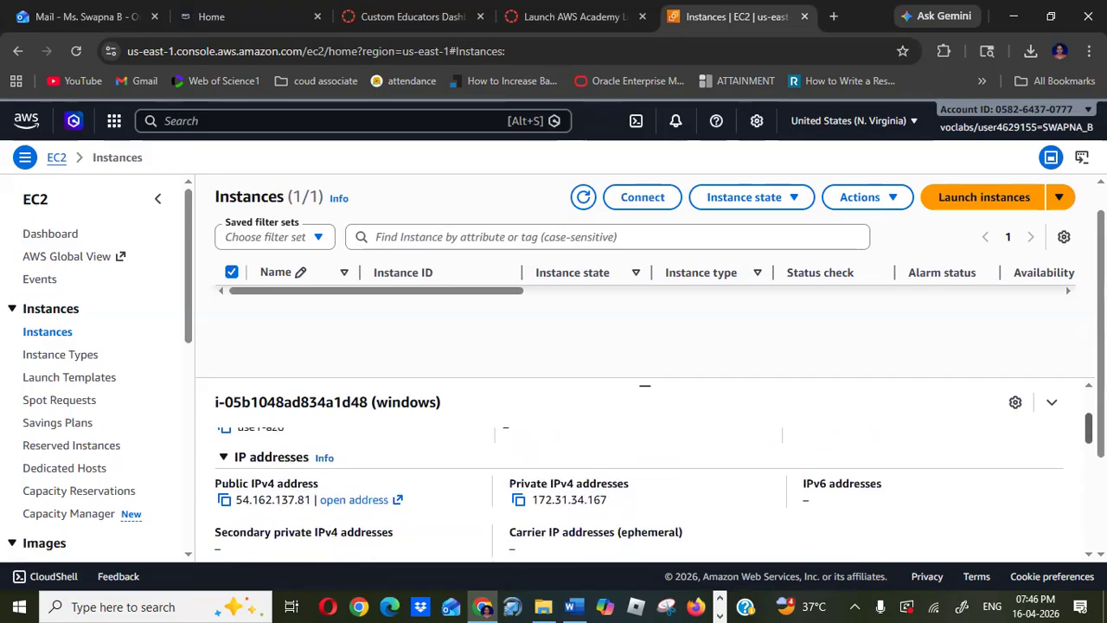
pyautogui.scroll(-5, 644, 476)
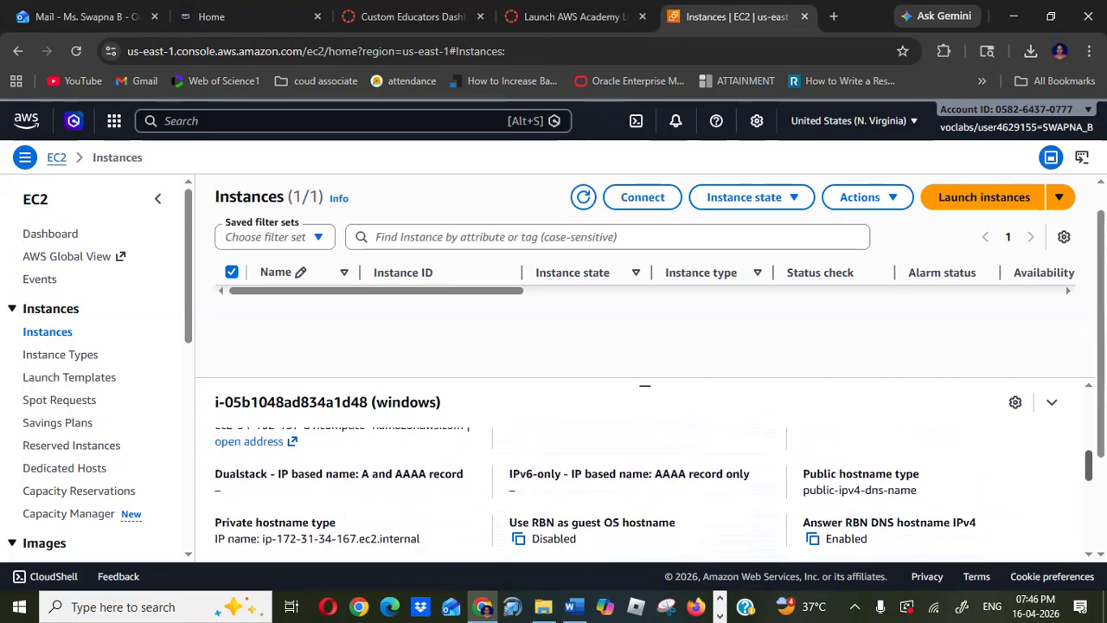
pyautogui.scroll(-4, 644, 493)
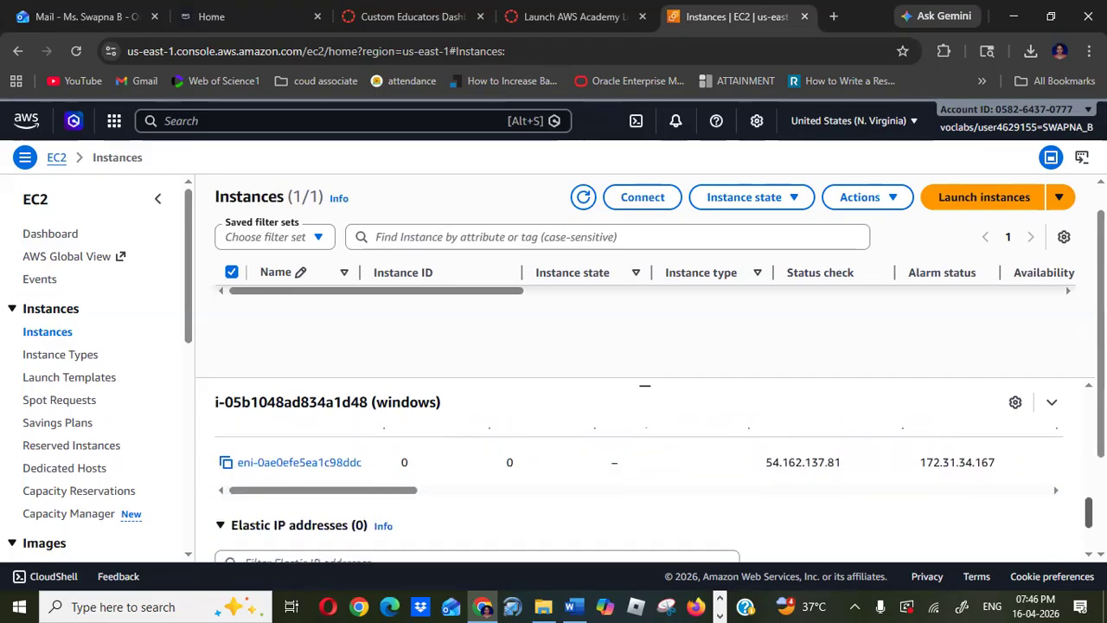
pyautogui.scroll(-3, 644, 493)
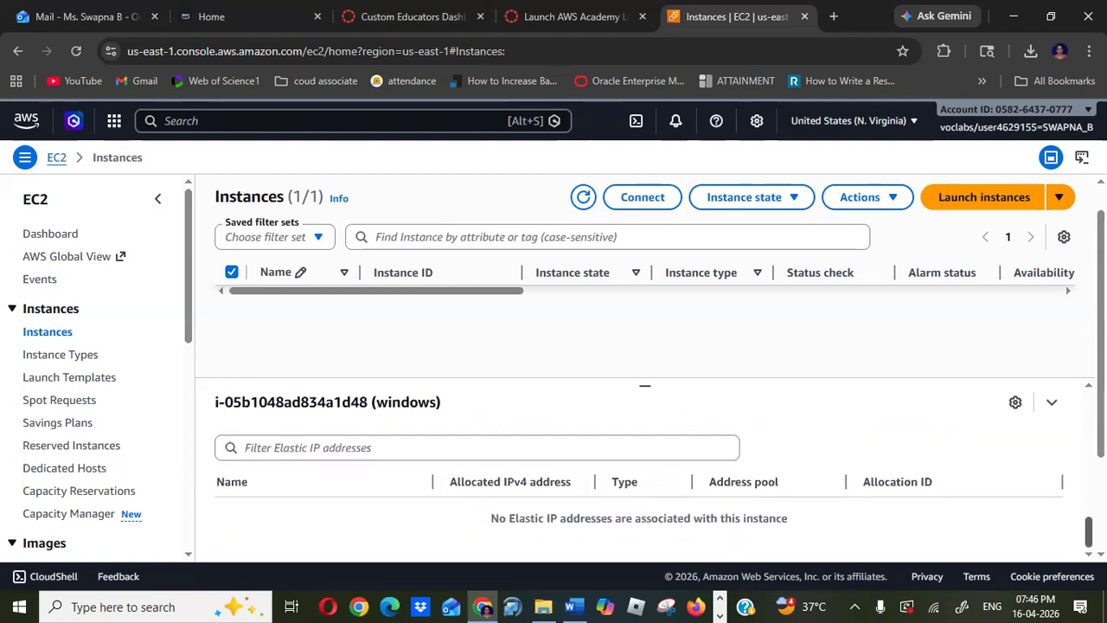
pyautogui.scroll(15, 645, 476)
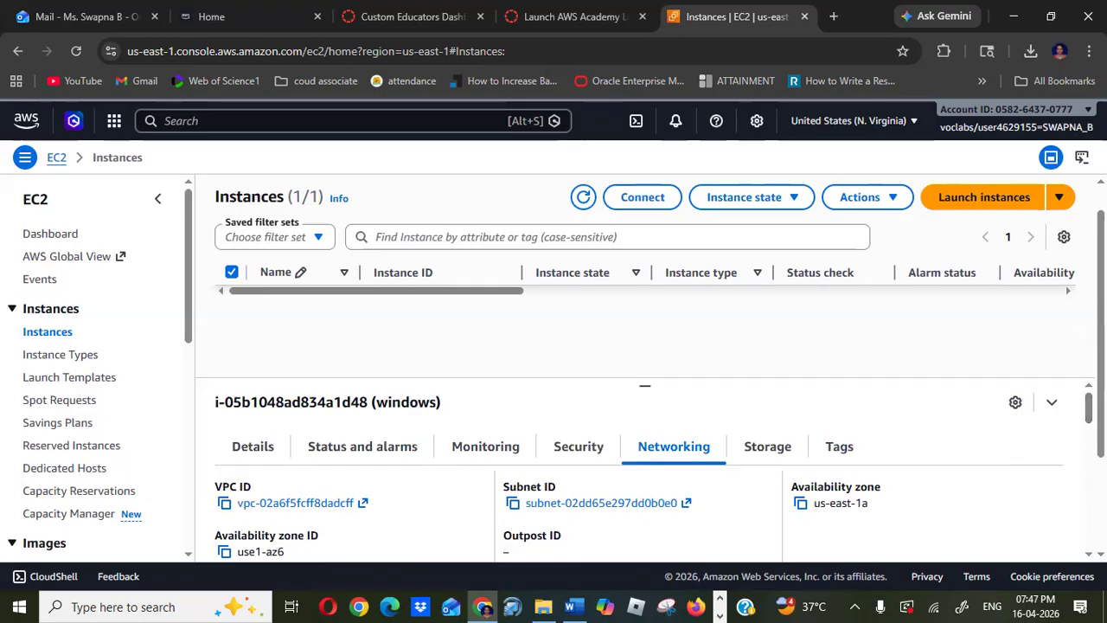
pyautogui.click(895, 199)
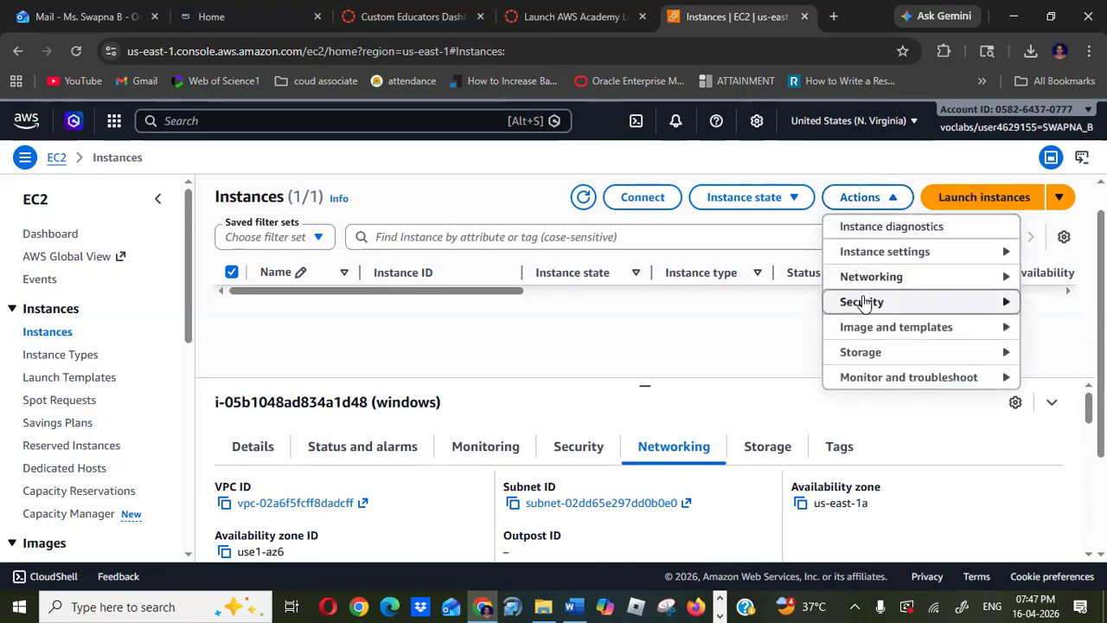
pyautogui.moveTo(892, 258)
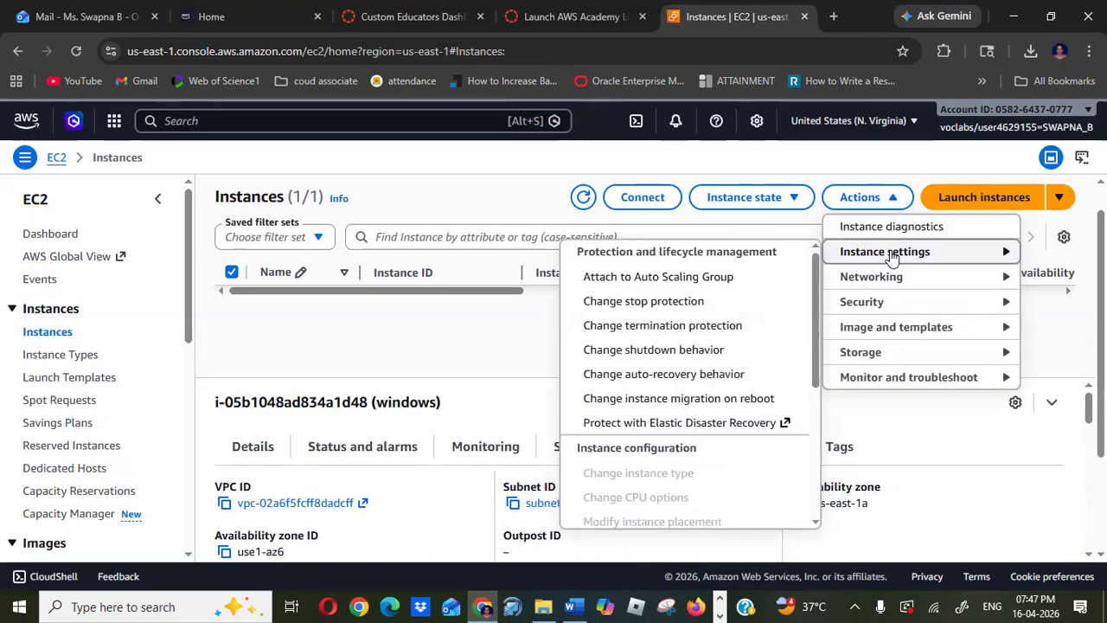
pyautogui.moveTo(816, 343); pyautogui.dragTo(811, 276)
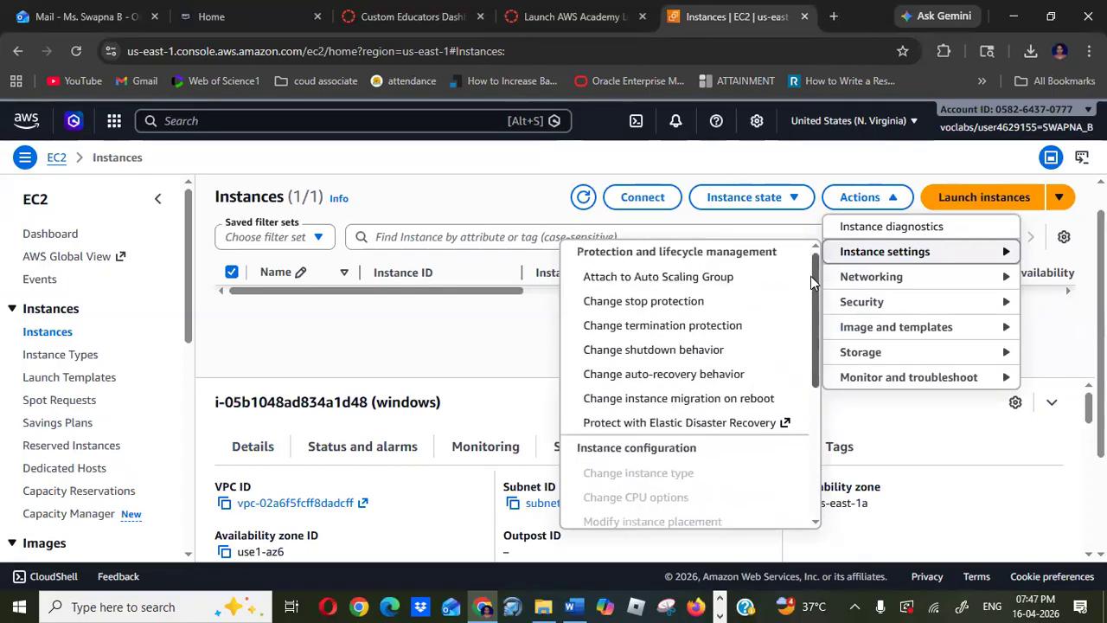
pyautogui.click(425, 339)
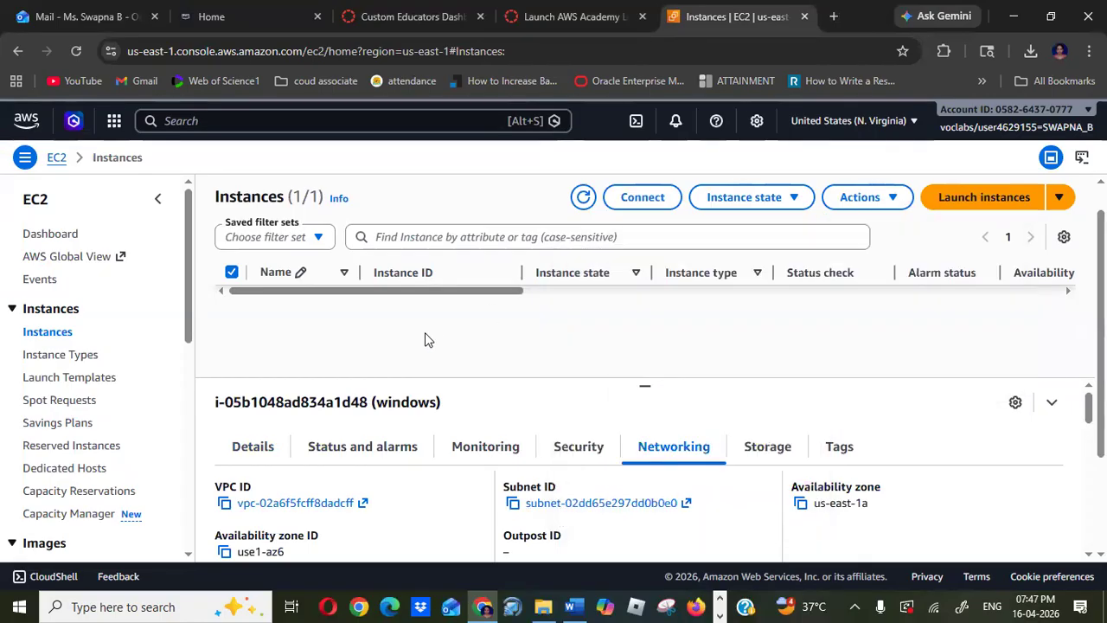
# - Review the instance's security details and inbound rules in the Security tab
pyautogui.click(577, 449)
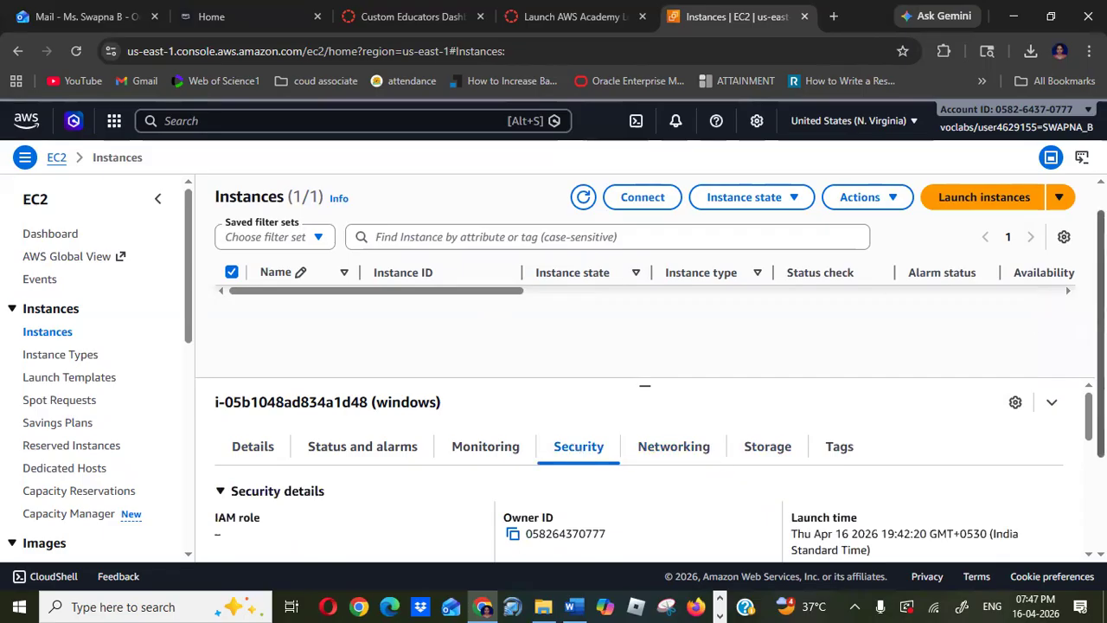
pyautogui.scroll(-3, 645, 260)
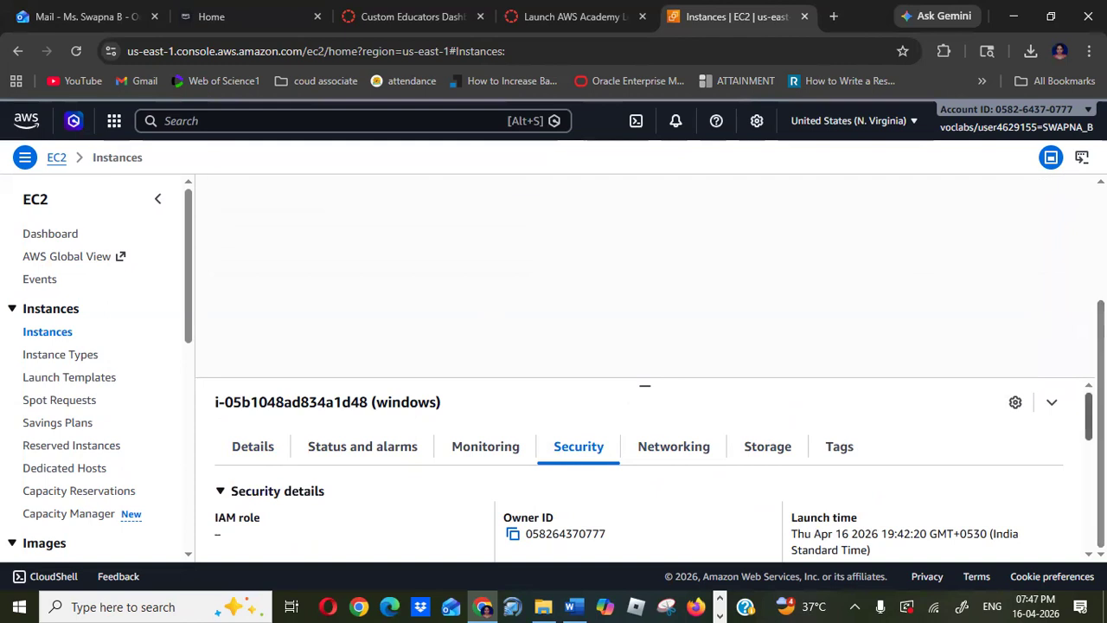
pyautogui.scroll(-5, 645, 476)
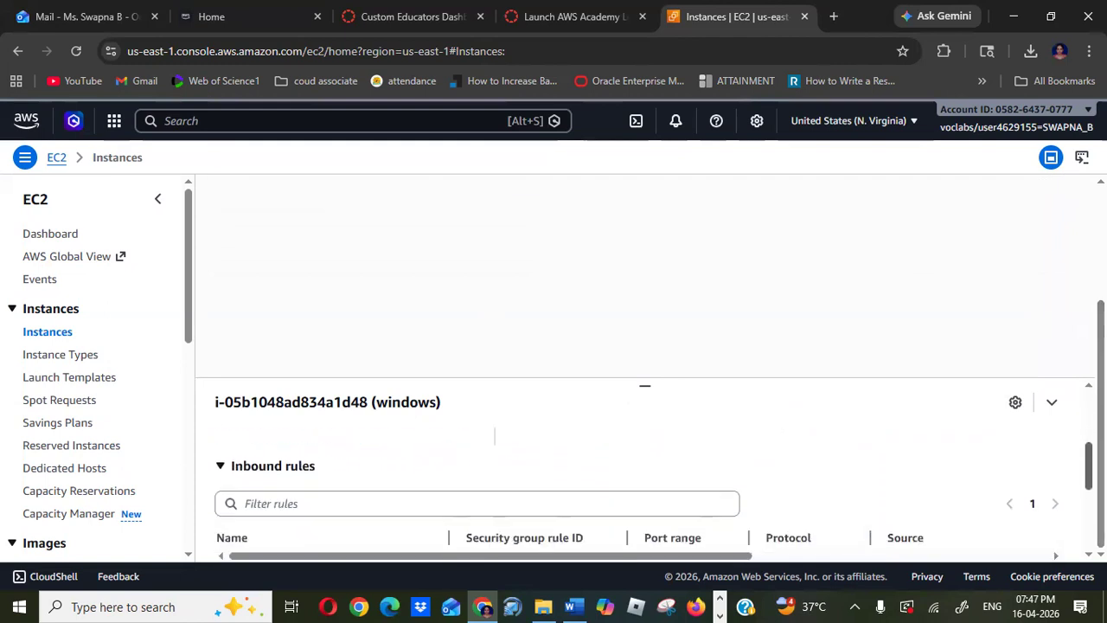
pyautogui.scroll(-3, 645, 476)
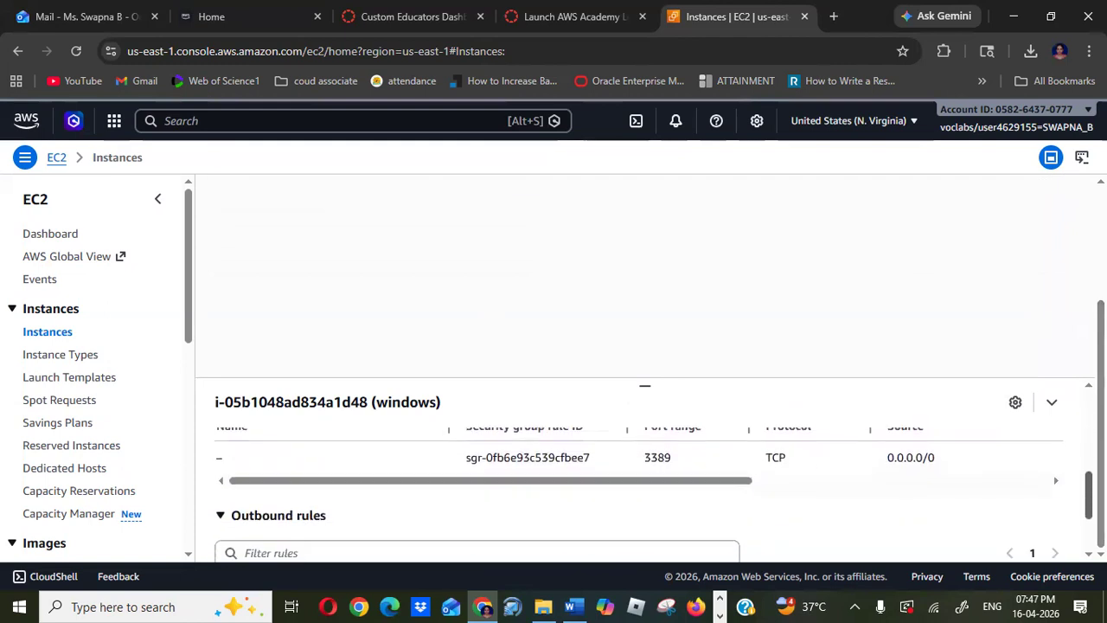
pyautogui.scroll(2, 644, 476)
pyautogui.scroll(-1, 645, 476)
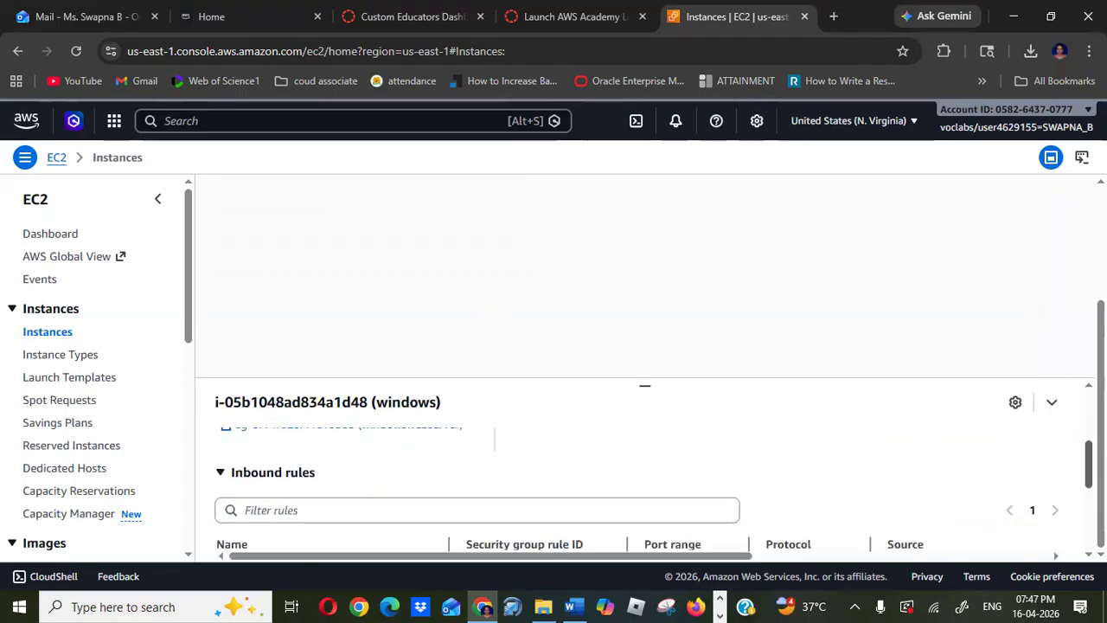
pyautogui.click(220, 474)
pyautogui.click(221, 474)
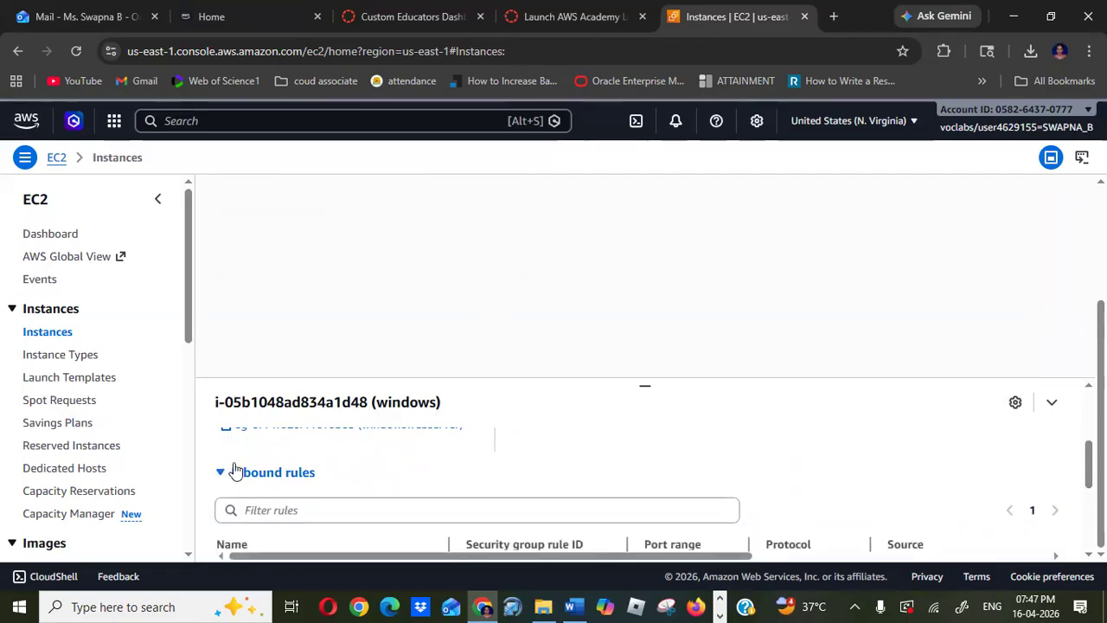
pyautogui.scroll(-5, 644, 484)
pyautogui.scroll(6, 644, 484)
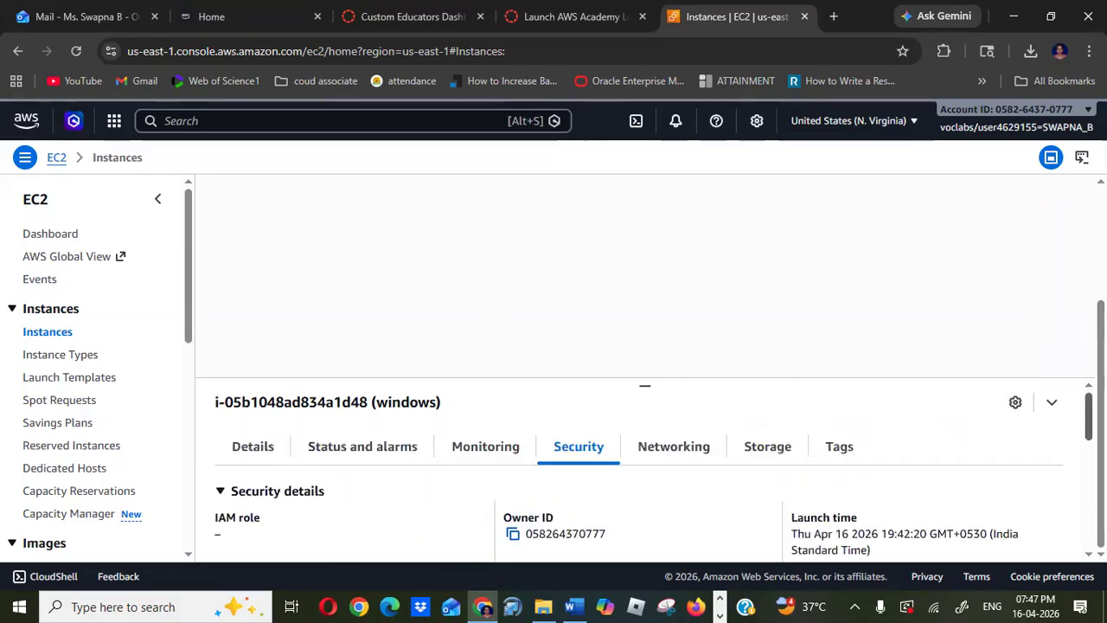
pyautogui.scroll(-1, 645, 484)
pyautogui.scroll(1, 644, 485)
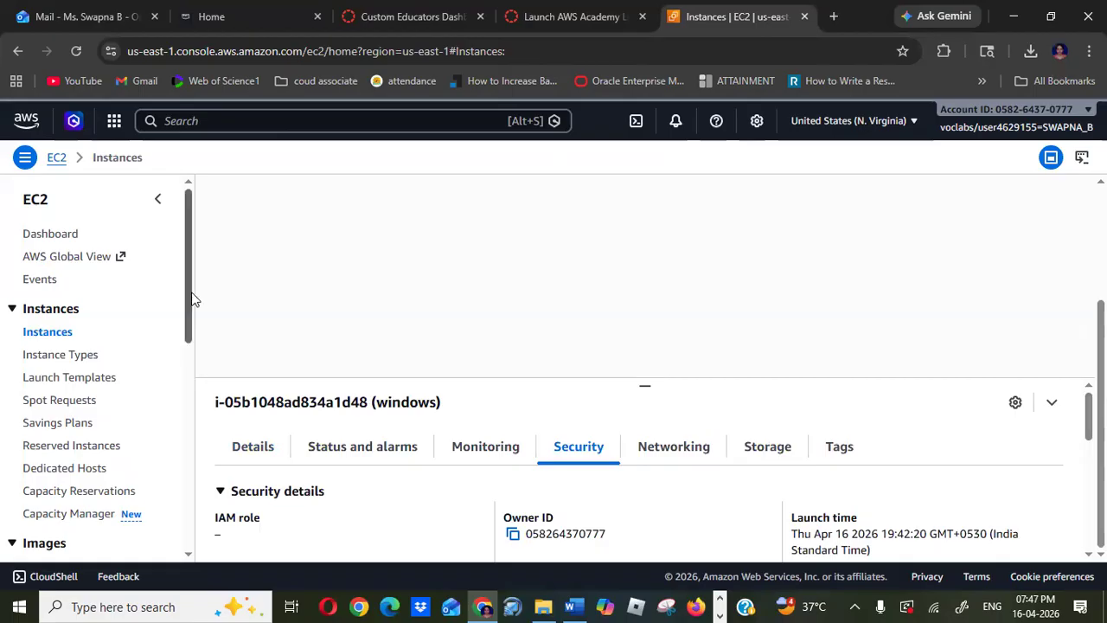
# - Open Security Groups, select the windowswebserver group and review its inbound rules
pyautogui.moveTo(185, 294); pyautogui.dragTo(208, 484)
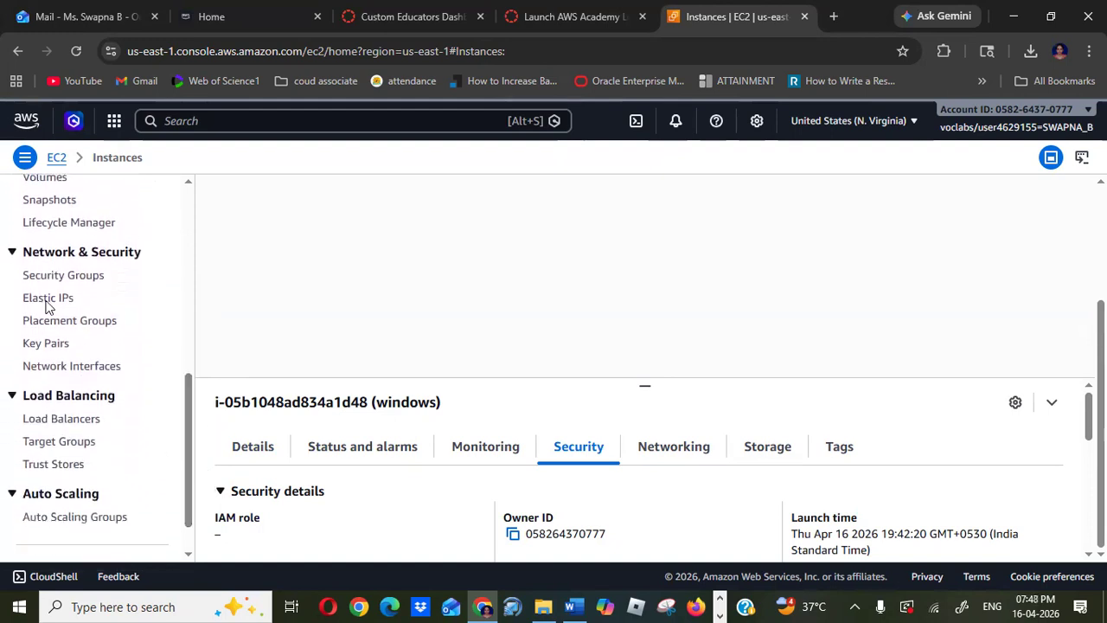
pyautogui.click(80, 283)
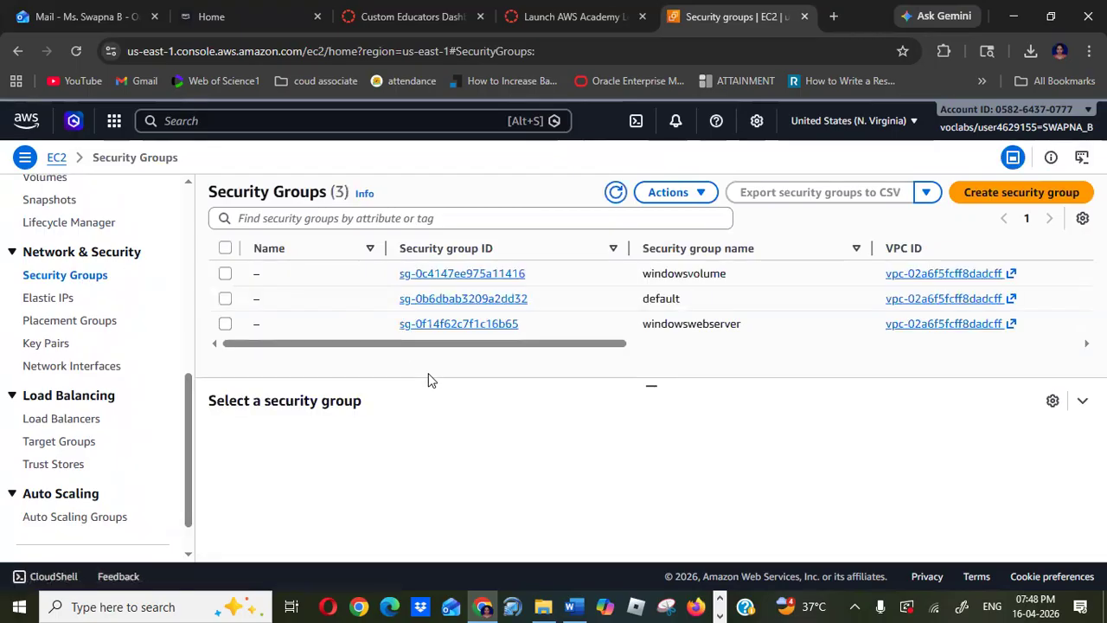
pyautogui.click(225, 323)
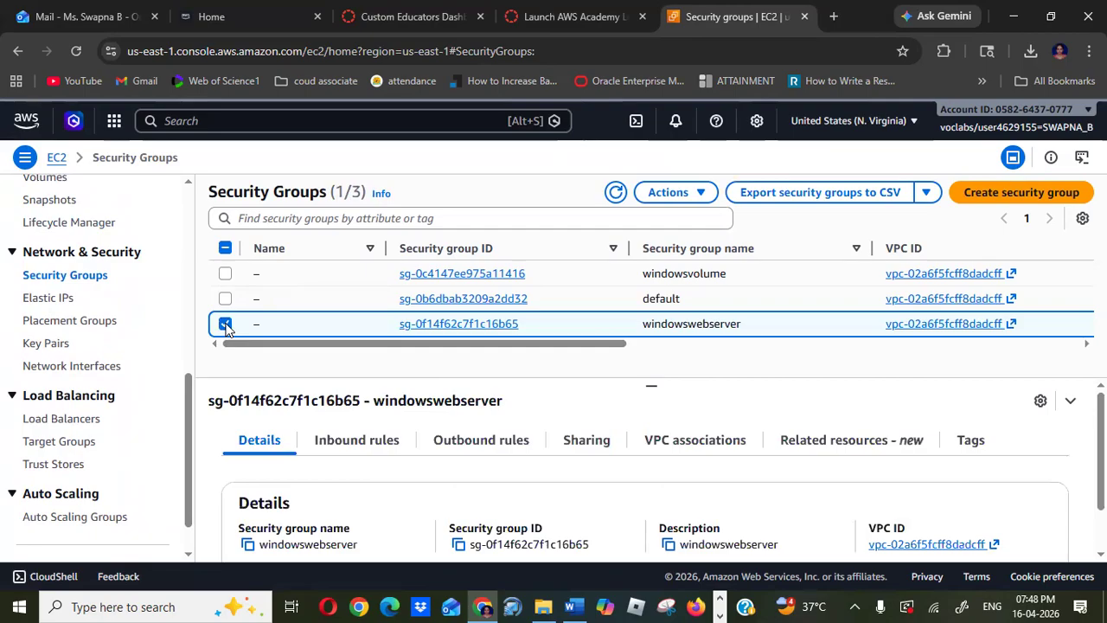
pyautogui.click(358, 443)
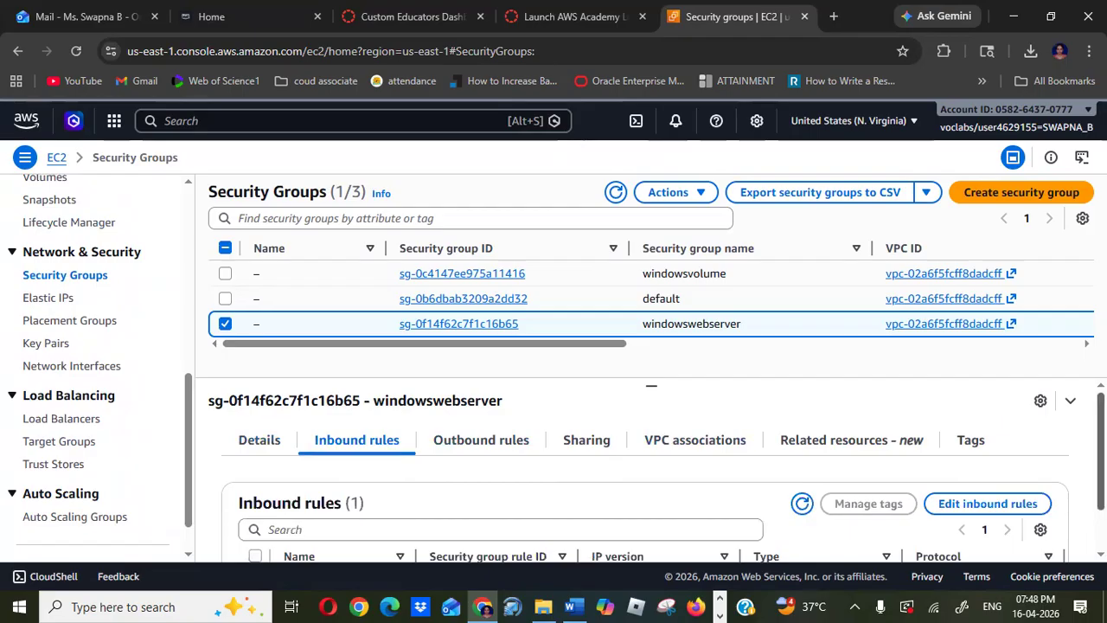
pyautogui.scroll(-2, 649, 484)
pyautogui.scroll(2, 649, 484)
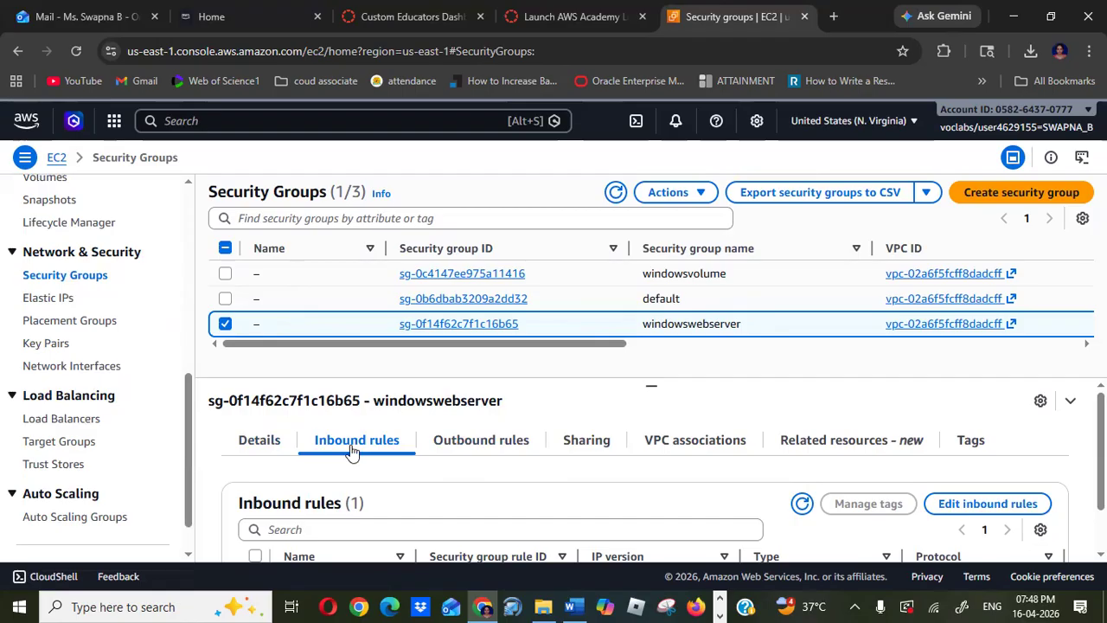
pyautogui.moveTo(1101, 471); pyautogui.dragTo(1101, 508)
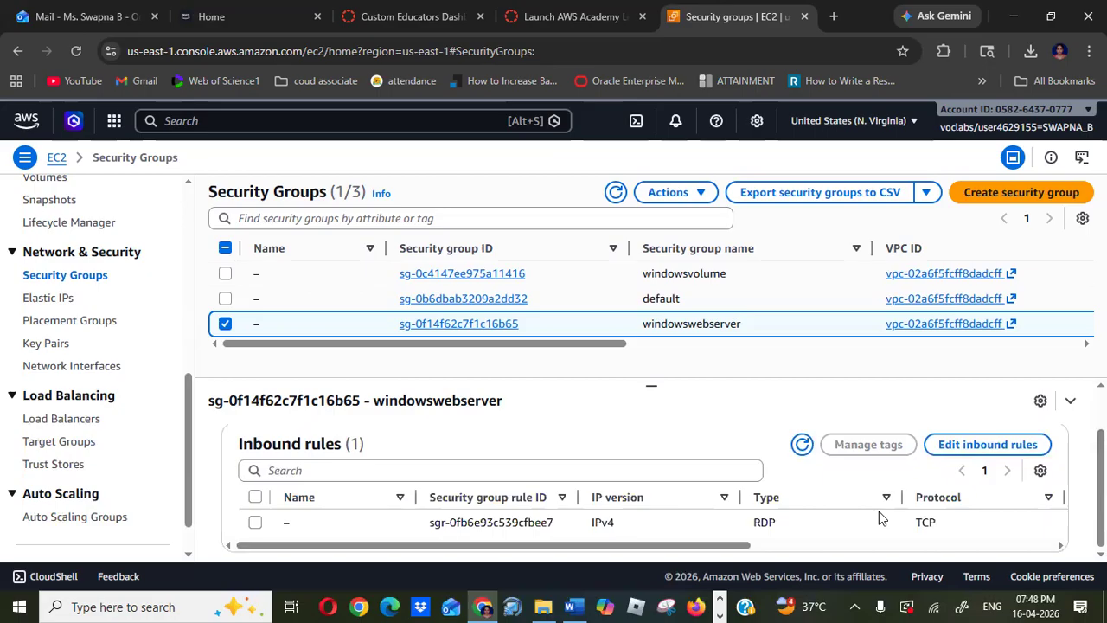
pyautogui.click(833, 513)
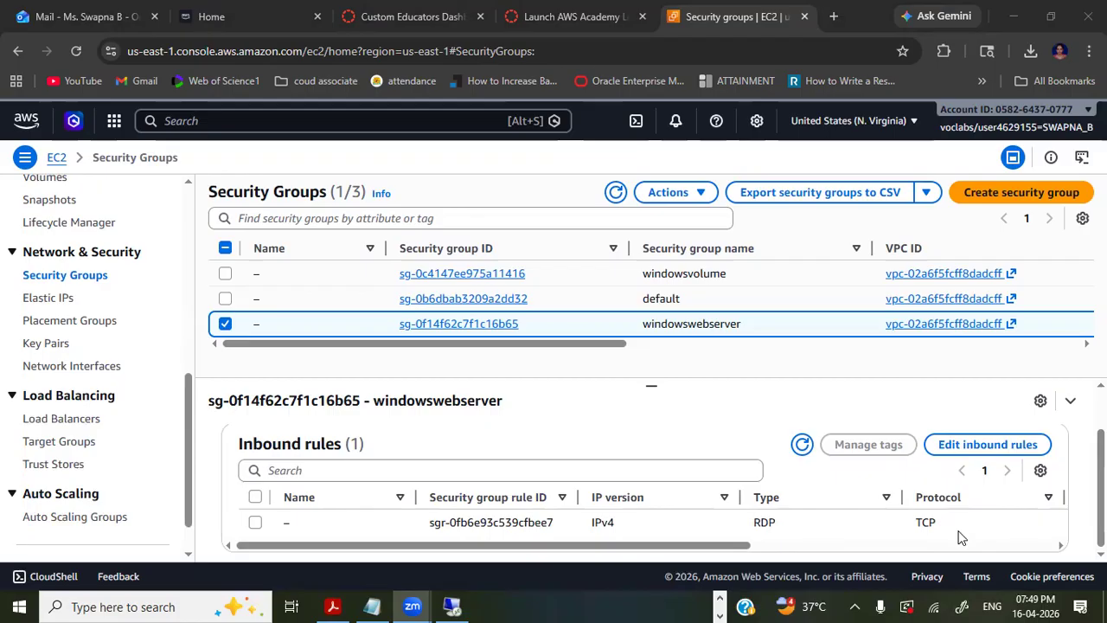
# - Switch to the Remote Desktop session, open Server Manager and dismiss the Windows Admin Center message
pyautogui.hotkey('alt', 'Tab')
pyautogui.hotkey('alt', 'Tab')
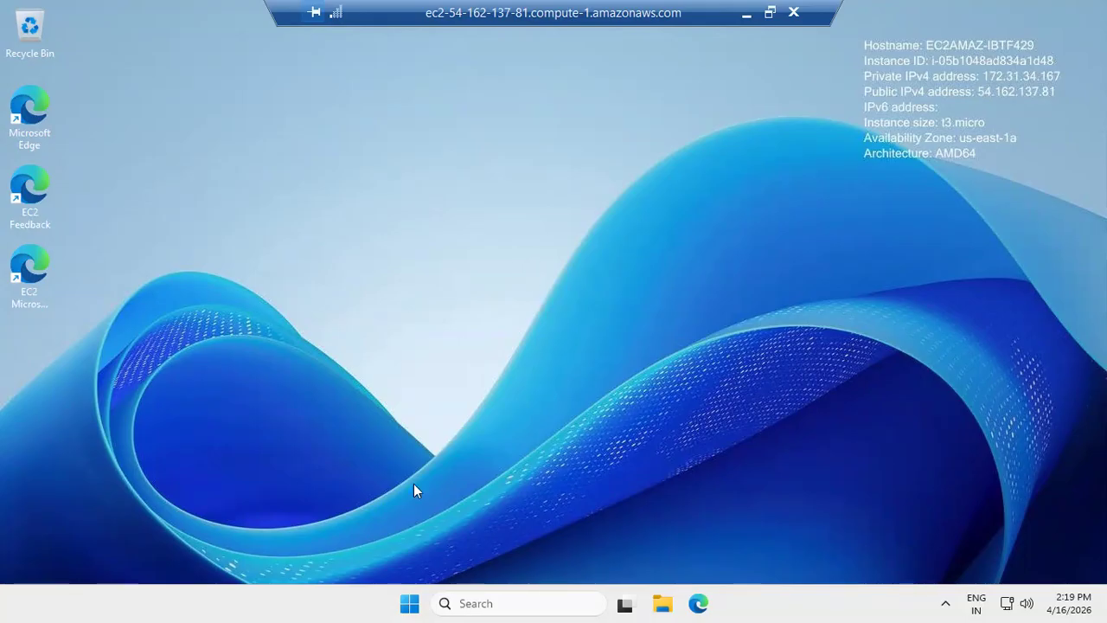
pyautogui.click(409, 603)
pyautogui.click(409, 604)
pyautogui.click(409, 603)
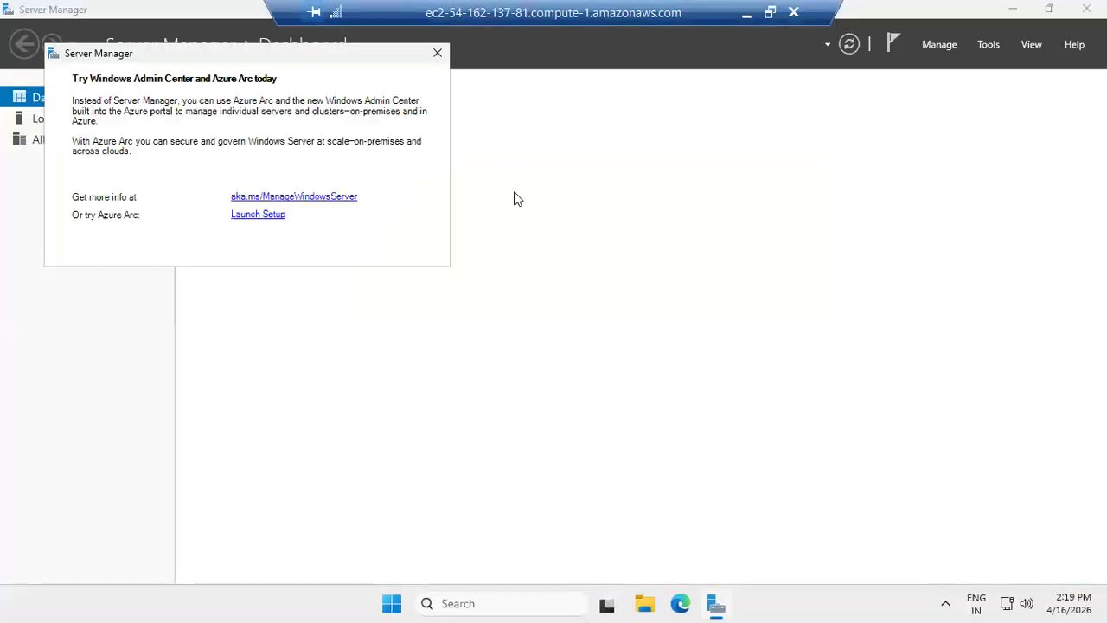
pyautogui.click(438, 54)
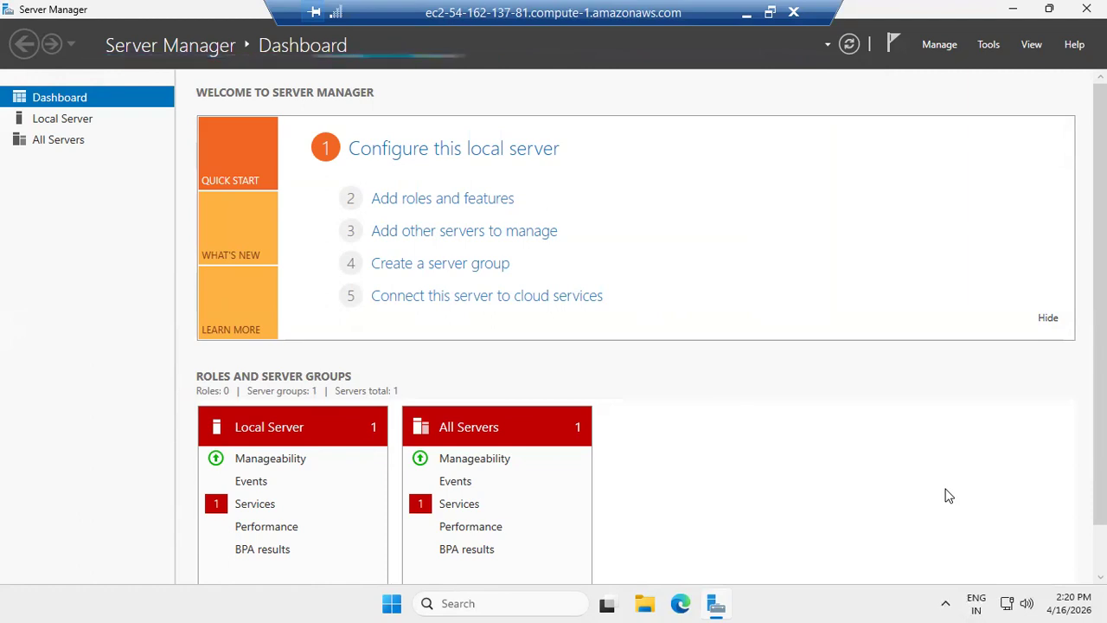
# - Start the Add Roles and Features wizard and advance past Before You Begin to the installation type page
pyautogui.click(465, 204)
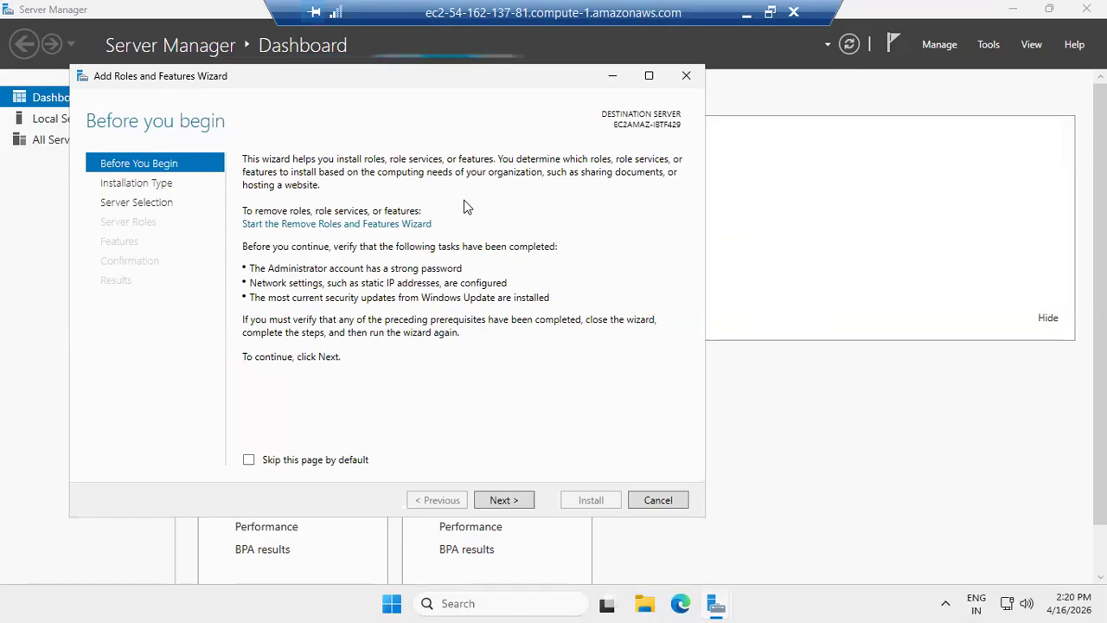
pyautogui.click(686, 77)
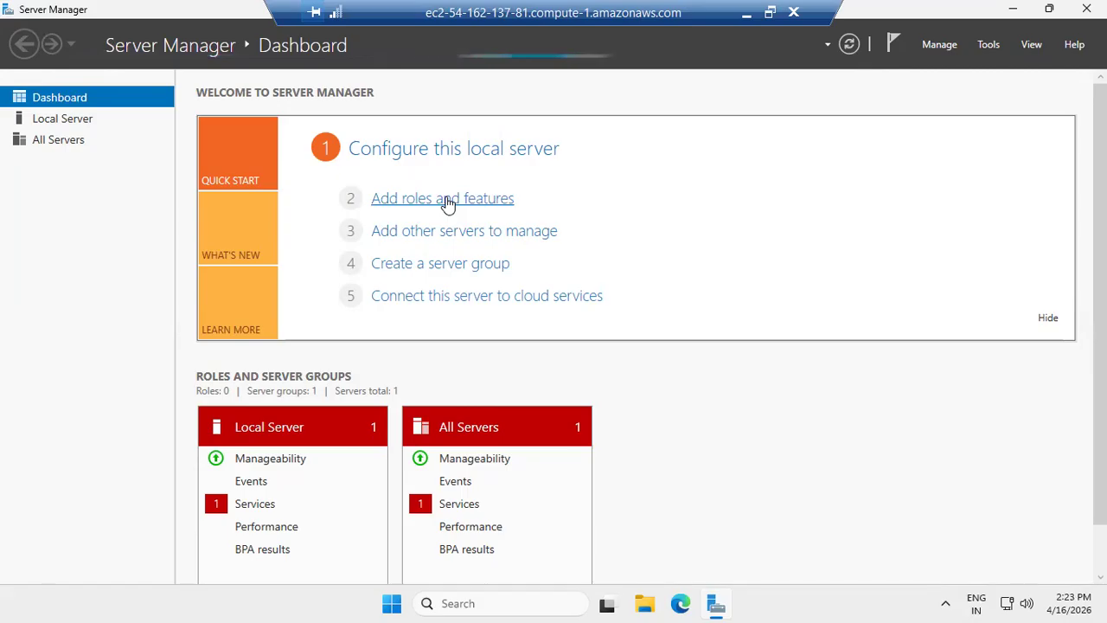
pyautogui.click(447, 203)
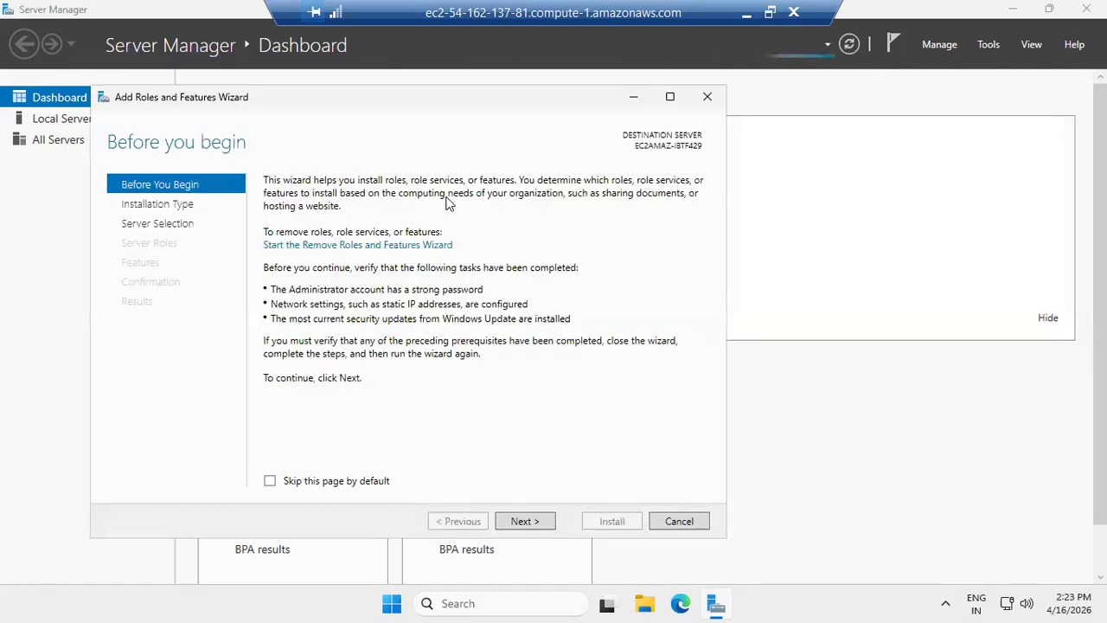
pyautogui.click(523, 520)
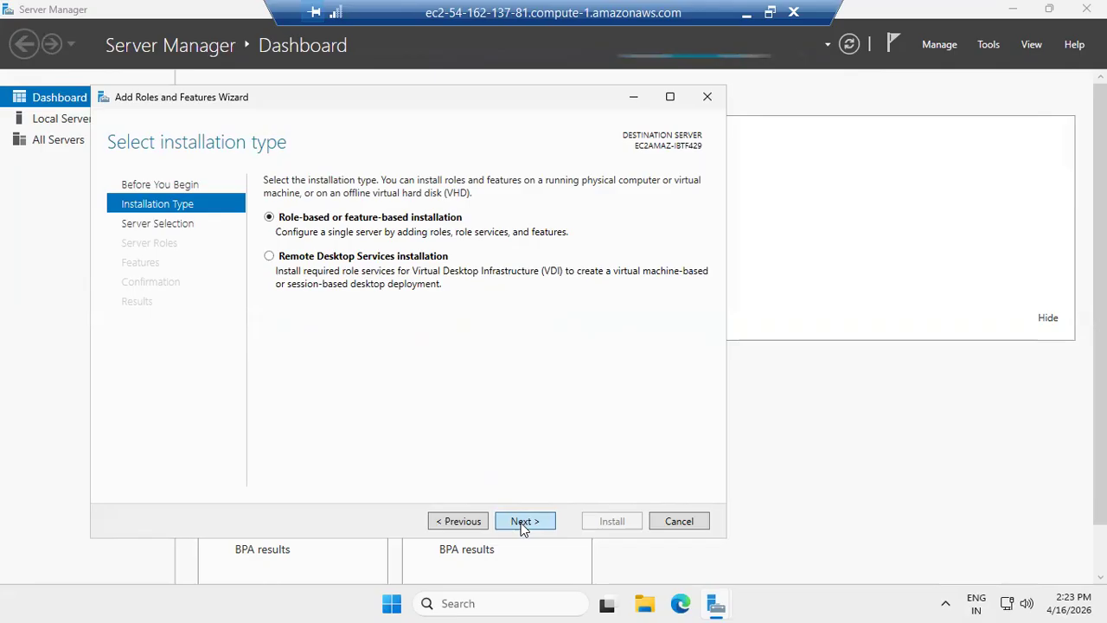
pyautogui.click(522, 524)
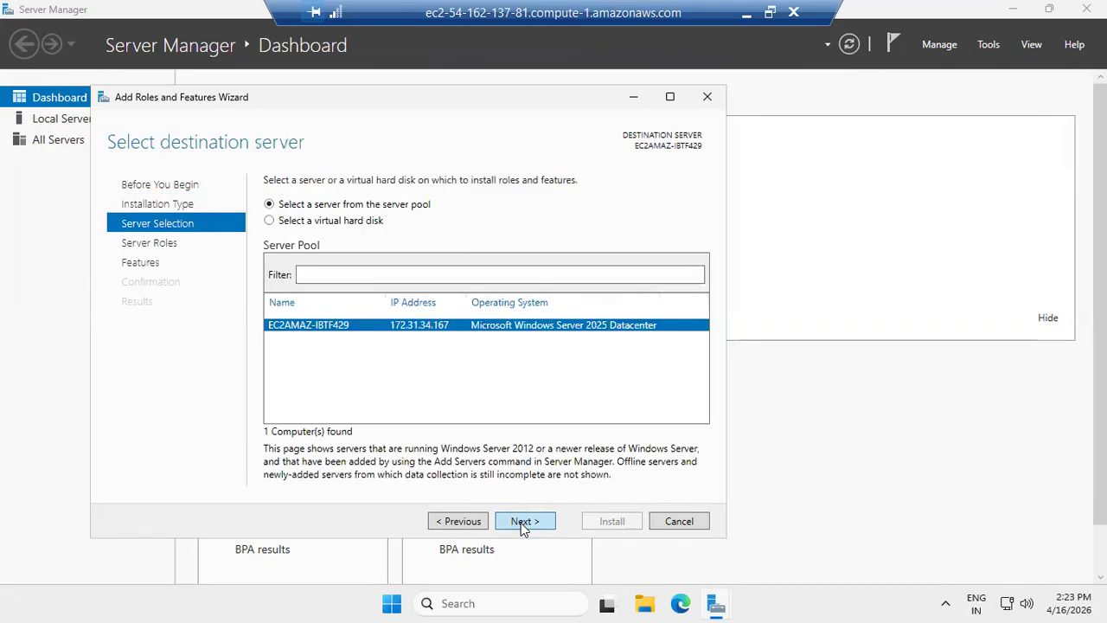
pyautogui.click(522, 522)
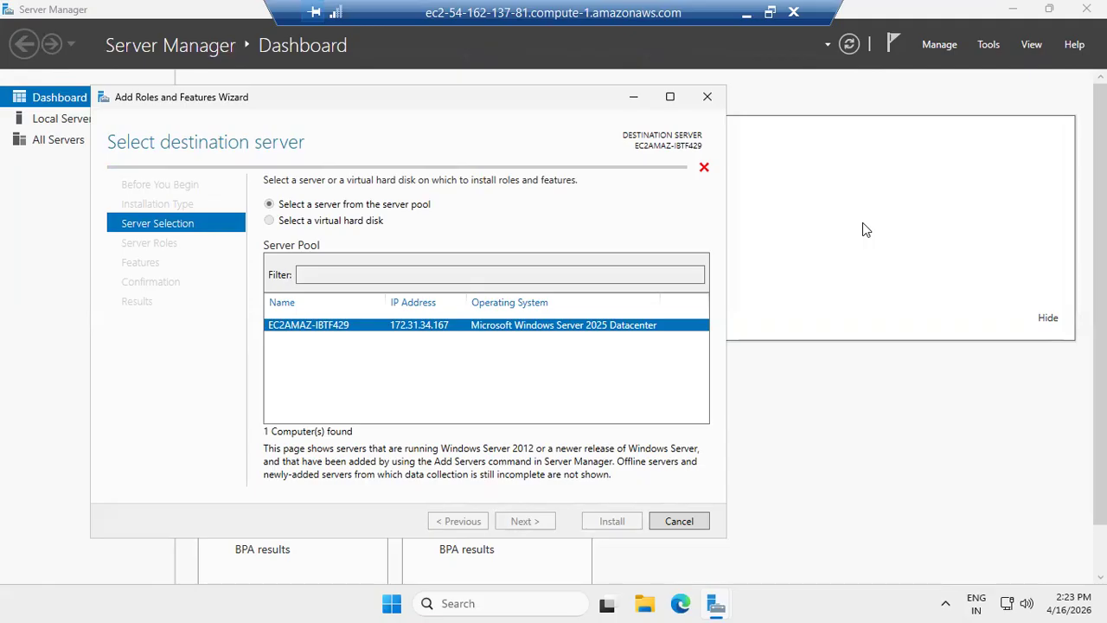
pyautogui.click(712, 96)
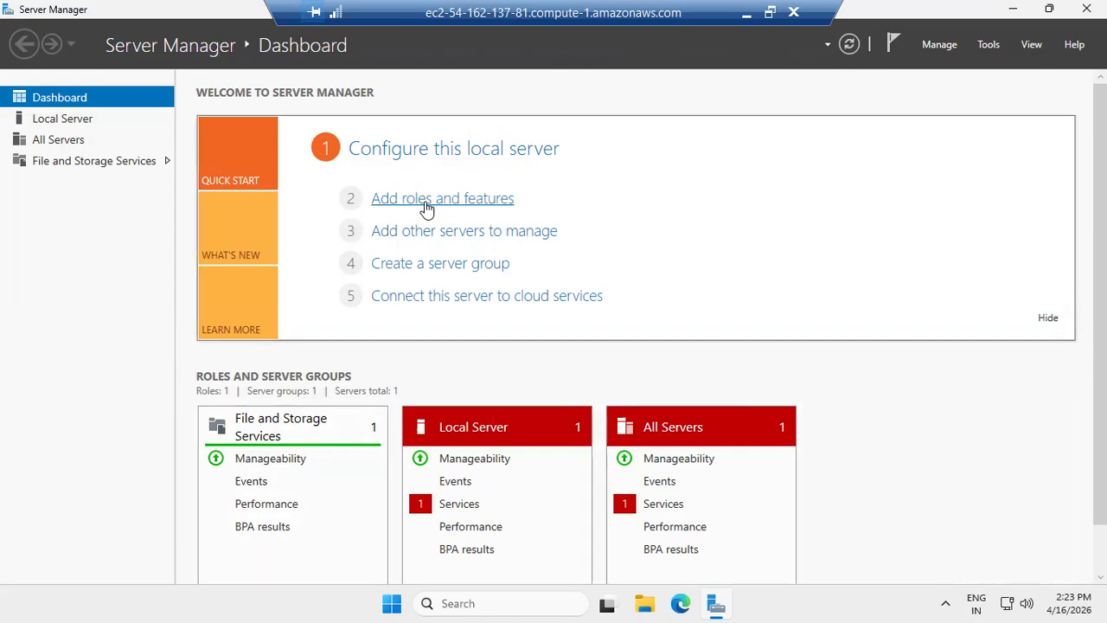
# - Reopen the Add Roles and Features wizard and advance with the role-based installation on this server to the Features page
pyautogui.click(426, 206)
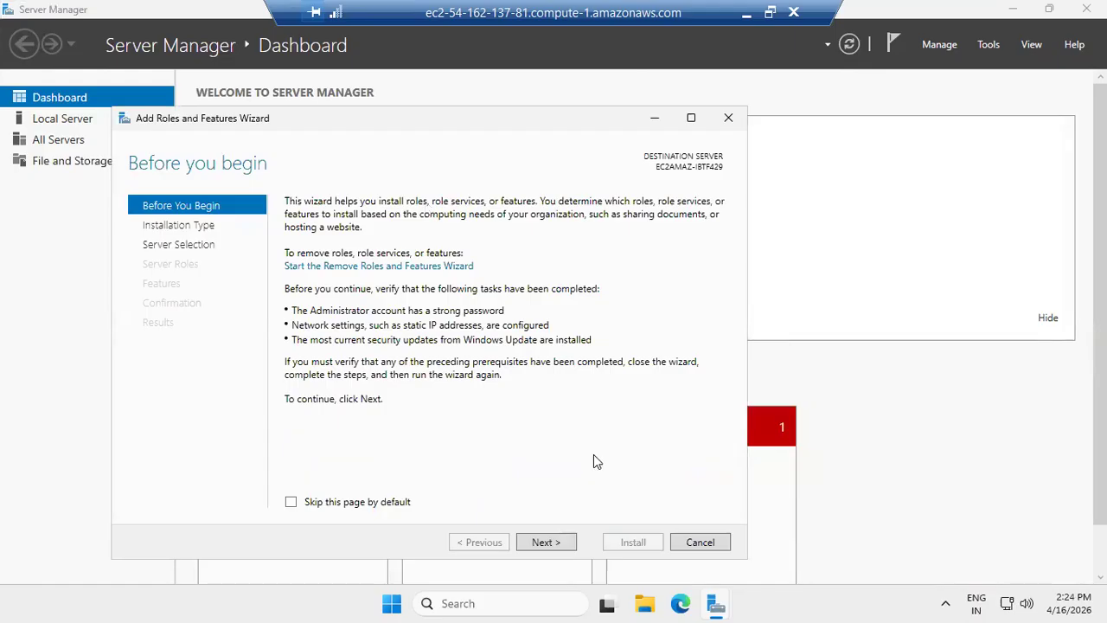
pyautogui.click(545, 542)
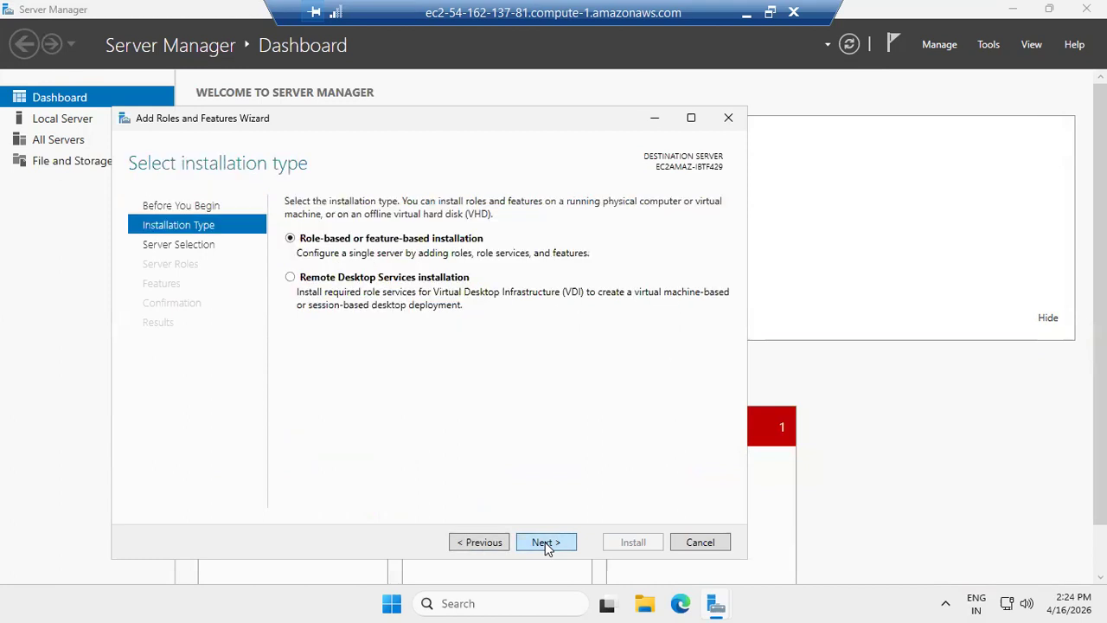
pyautogui.click(545, 542)
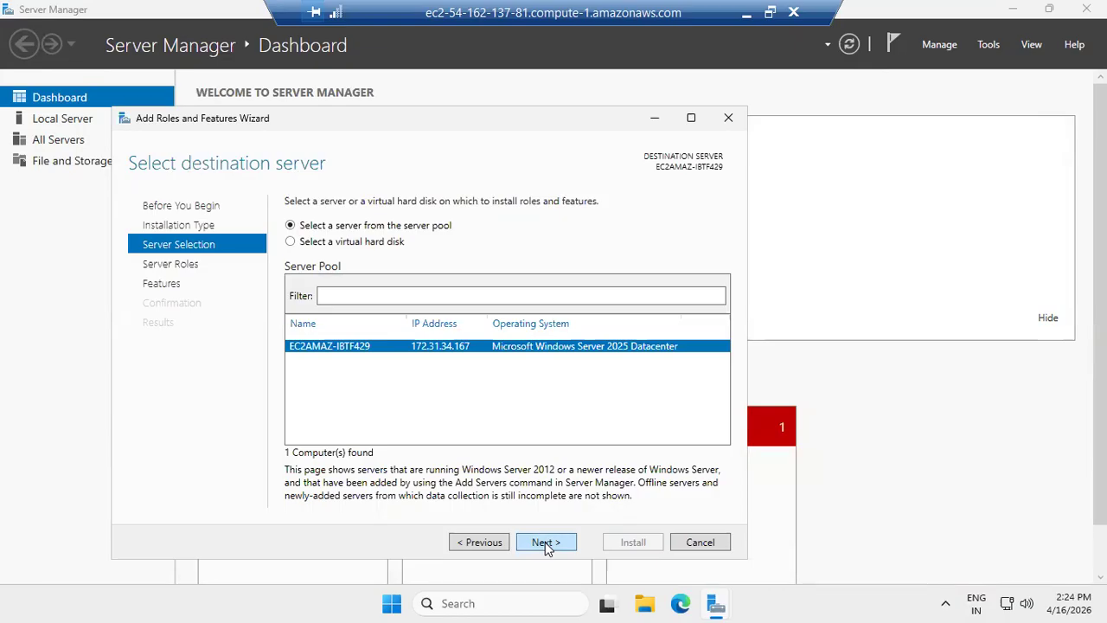
pyautogui.click(545, 542)
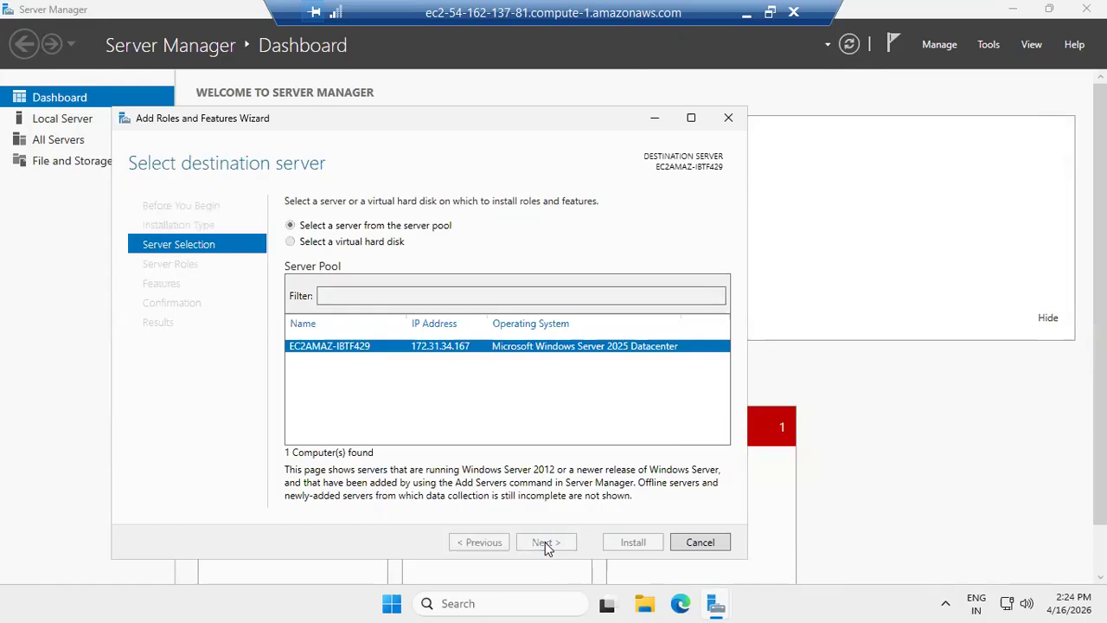
pyautogui.click(545, 541)
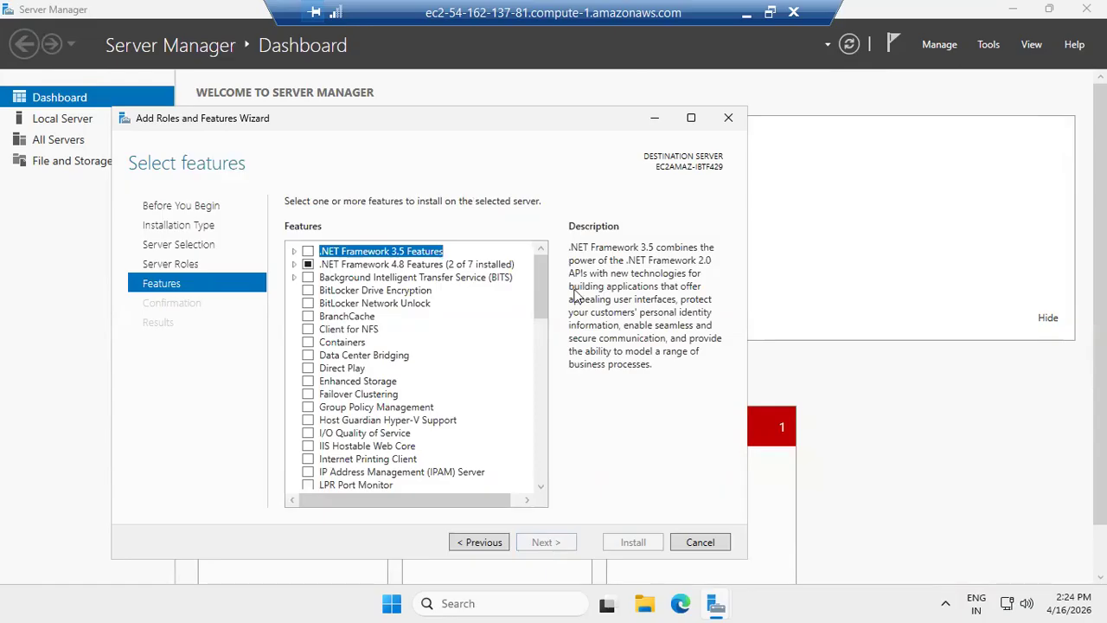
# - Scroll through the full list of available features to review what is installed and offered
pyautogui.moveTo(540, 271); pyautogui.dragTo(538, 488)
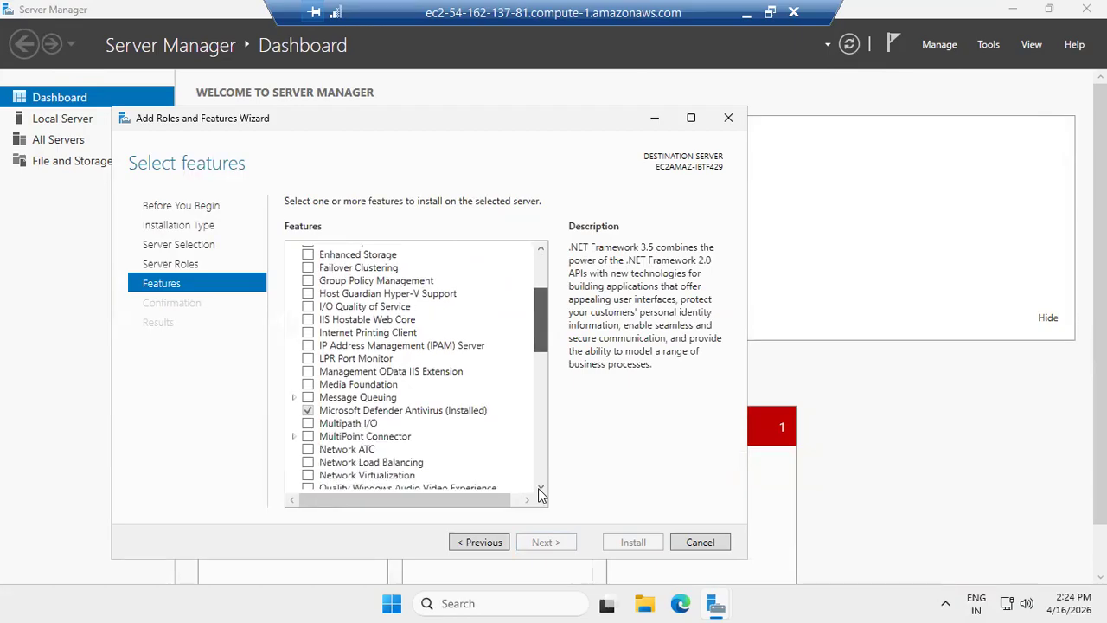
pyautogui.click(538, 487)
pyautogui.click(538, 487)
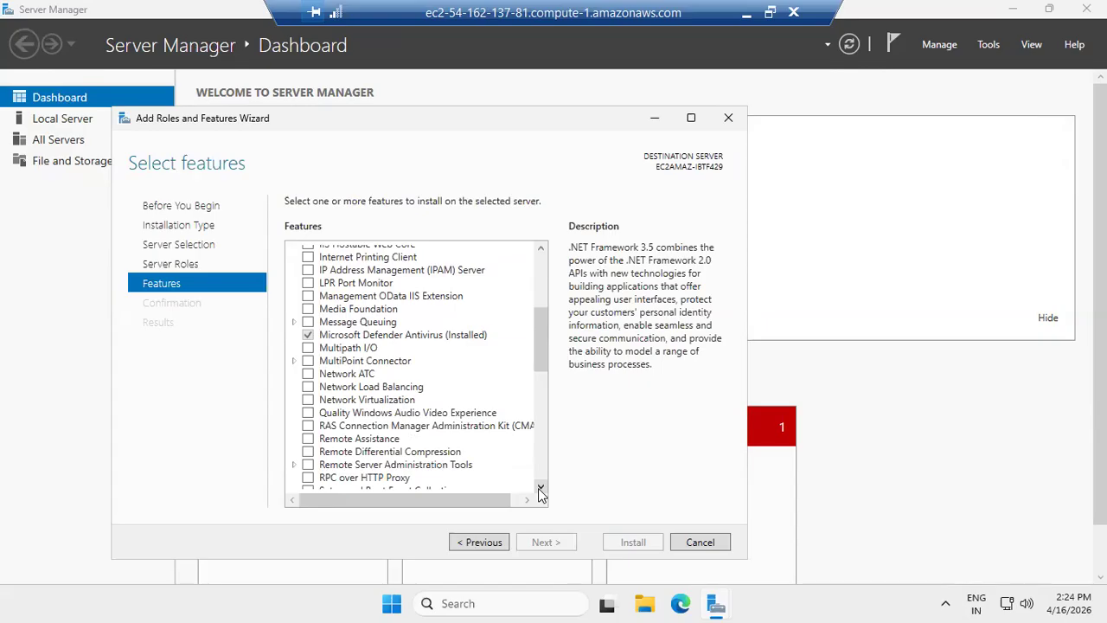
pyautogui.click(540, 248)
pyautogui.click(539, 249)
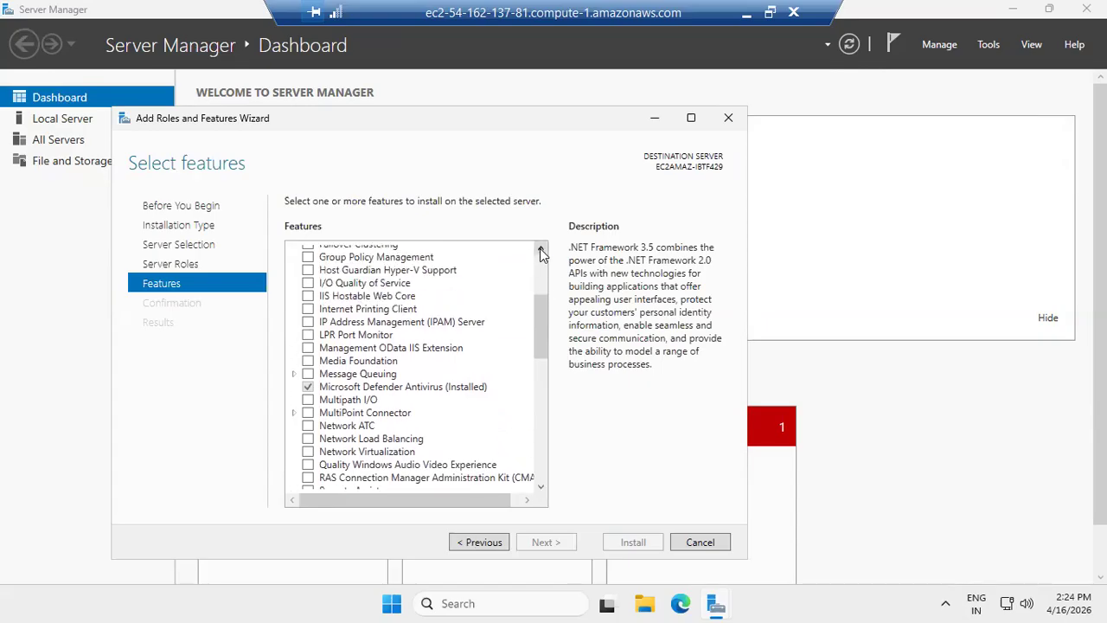
pyautogui.click(539, 248)
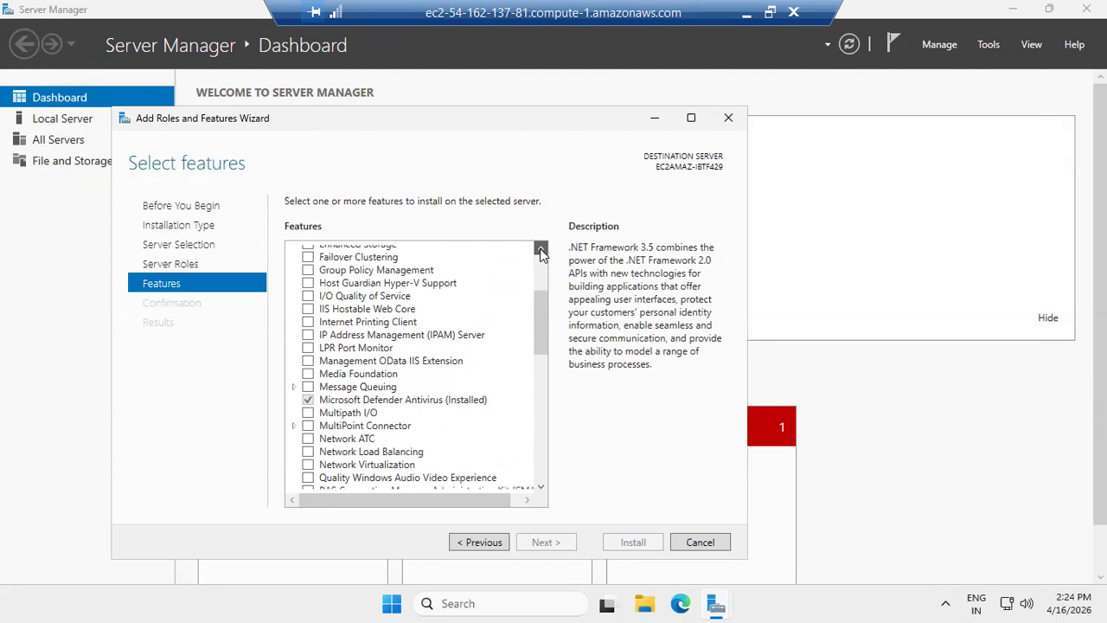
pyautogui.click(540, 249)
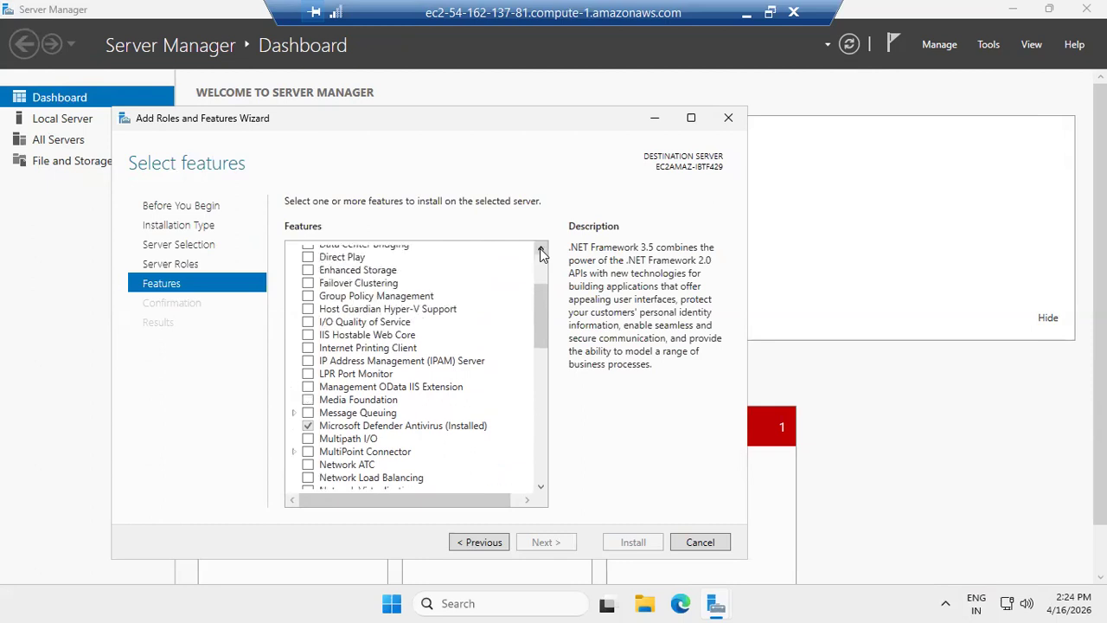
pyautogui.moveTo(541, 490); pyautogui.dragTo(542, 488)
pyautogui.click(540, 488)
pyautogui.click(540, 488)
pyautogui.click(541, 488)
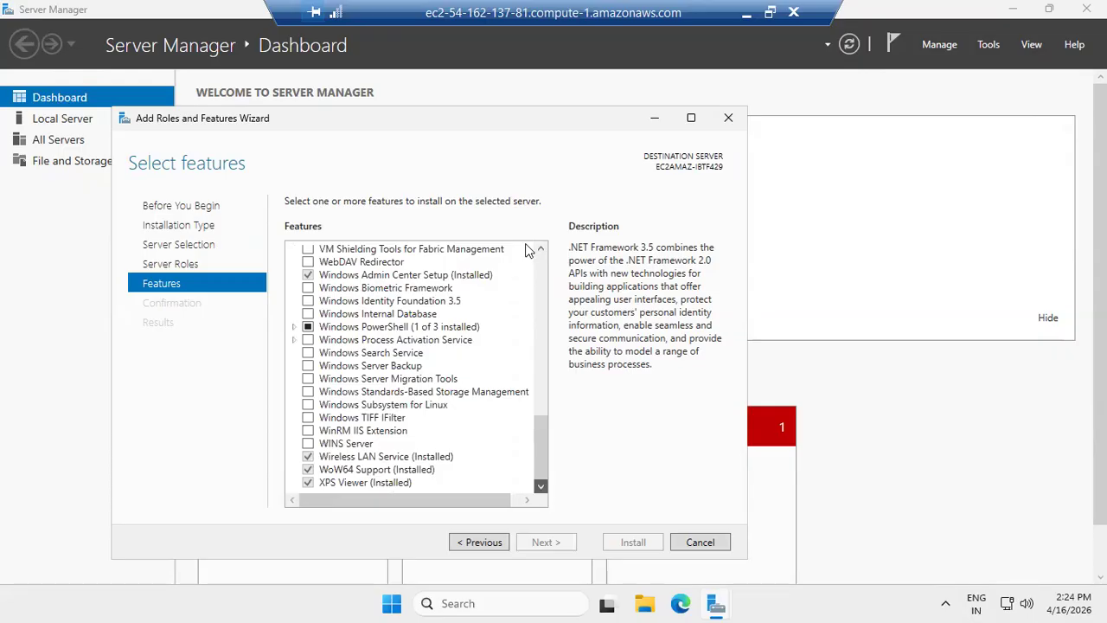
pyautogui.moveTo(542, 250); pyautogui.dragTo(541, 250)
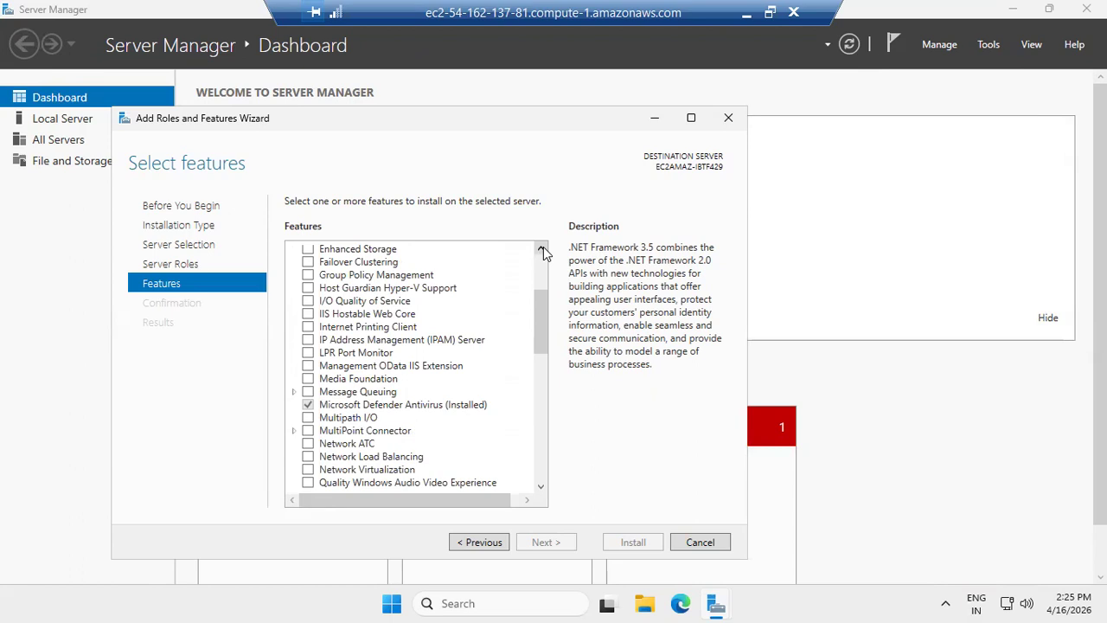
pyautogui.click(541, 249)
pyautogui.click(541, 250)
pyautogui.click(541, 249)
pyautogui.moveTo(543, 246); pyautogui.dragTo(543, 247)
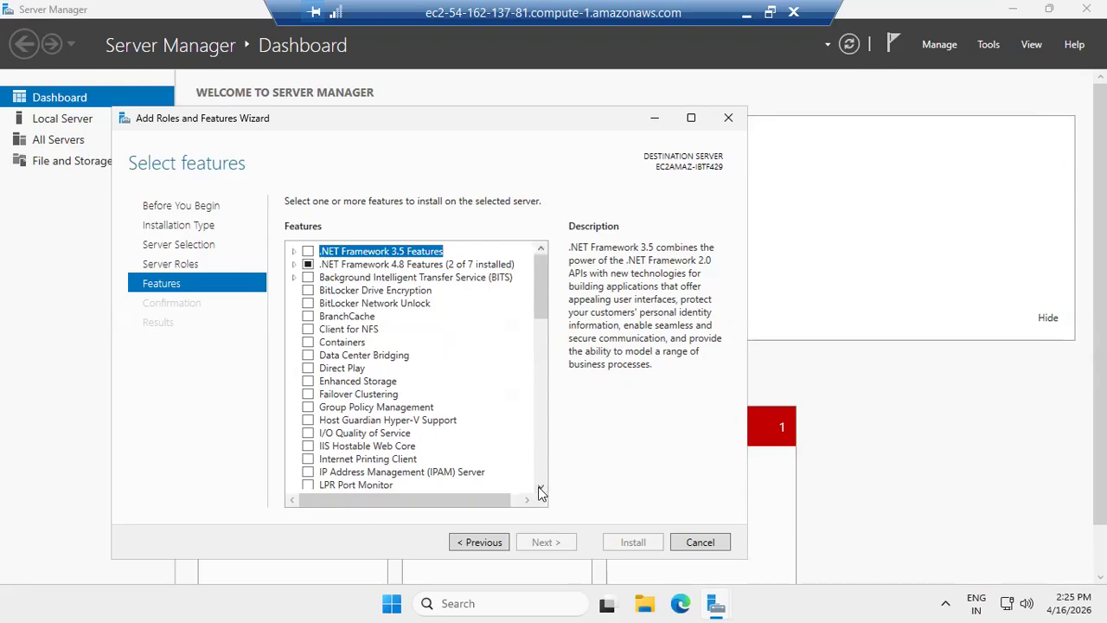
pyautogui.moveTo(539, 490); pyautogui.dragTo(540, 490)
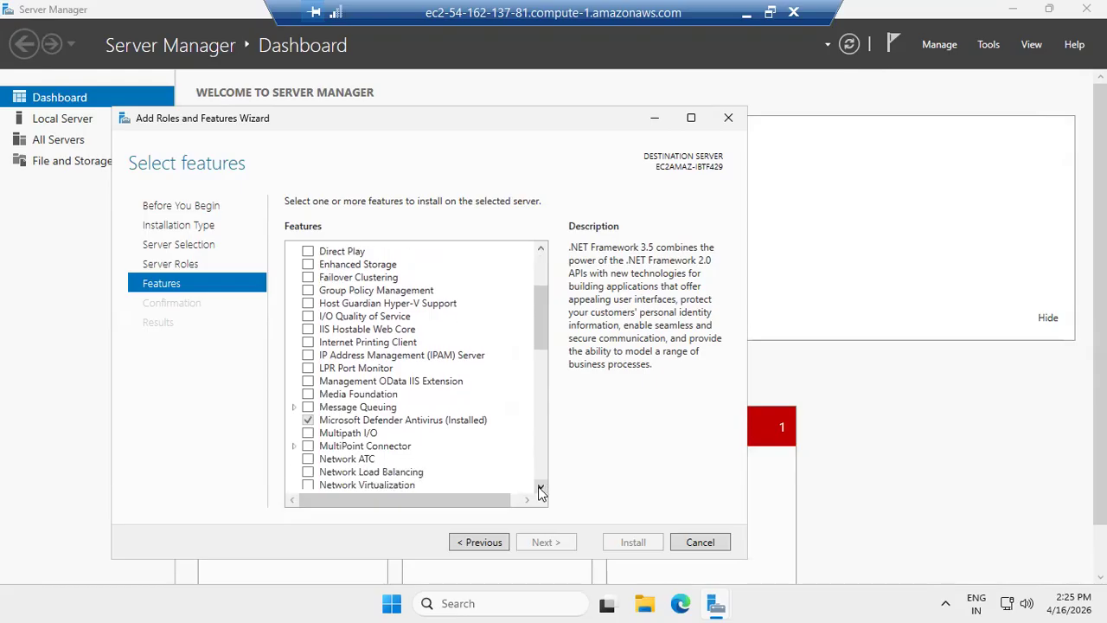
pyautogui.click(540, 490)
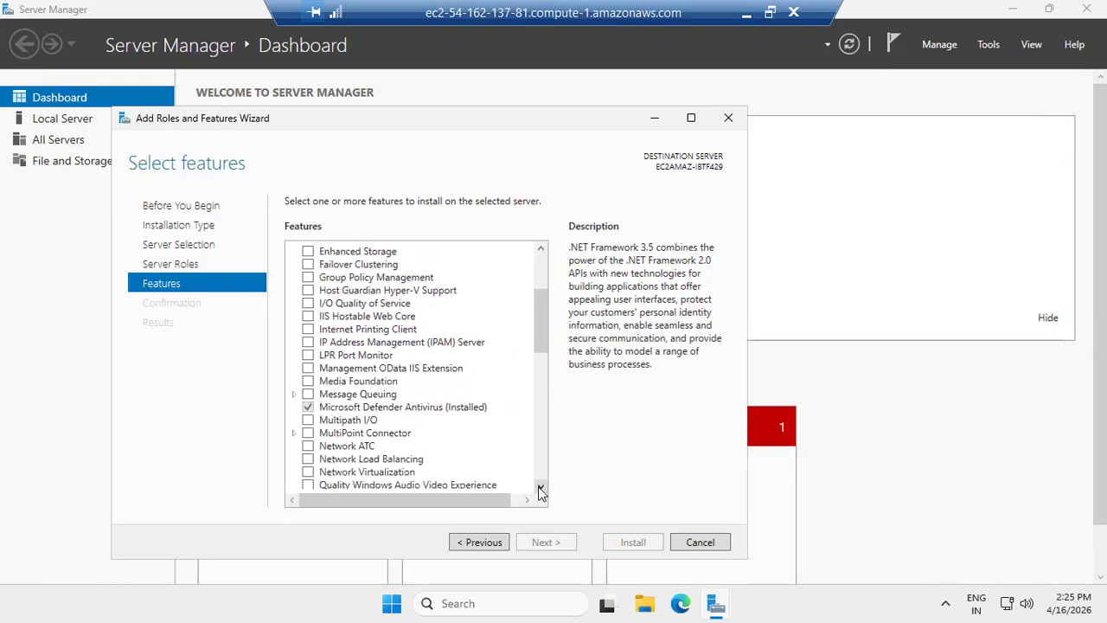
pyautogui.click(540, 490)
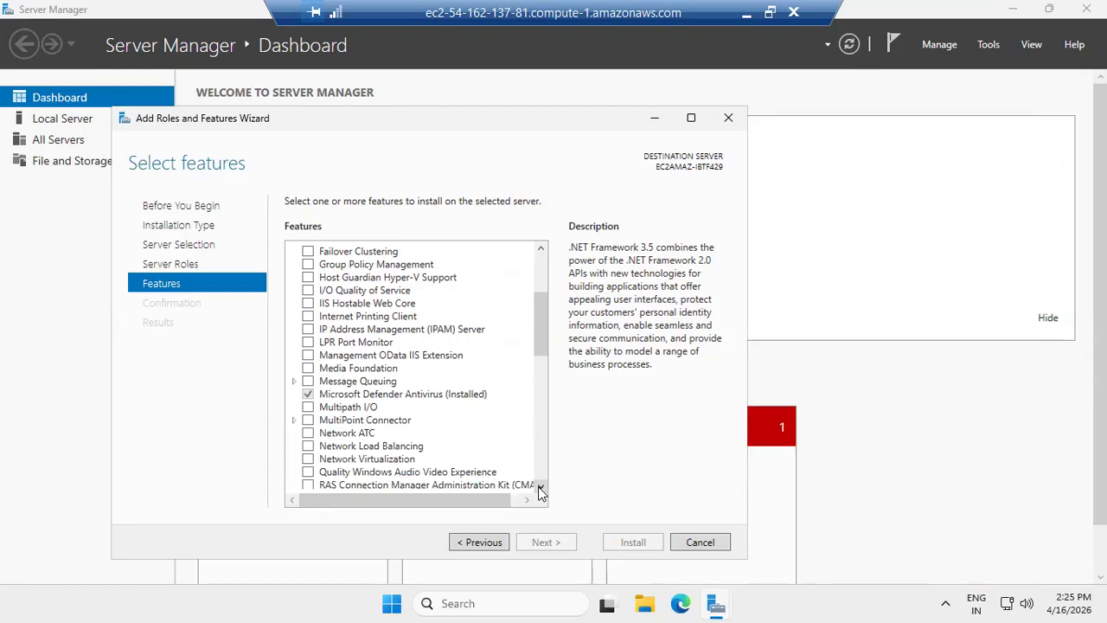
pyautogui.moveTo(539, 491); pyautogui.dragTo(540, 490)
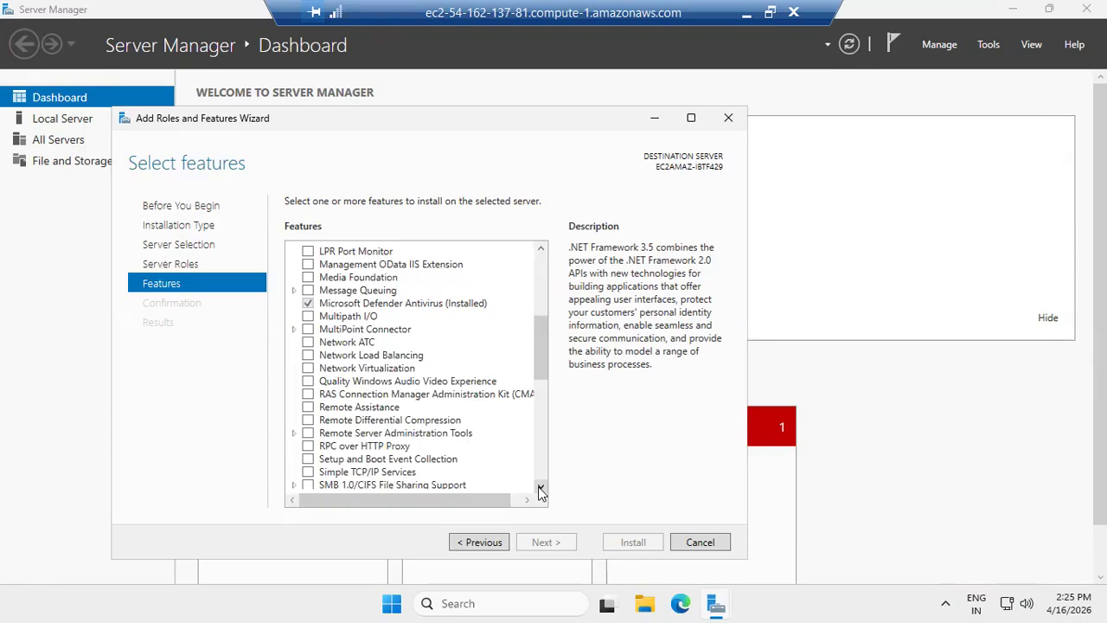
pyautogui.click(540, 490)
pyautogui.click(539, 491)
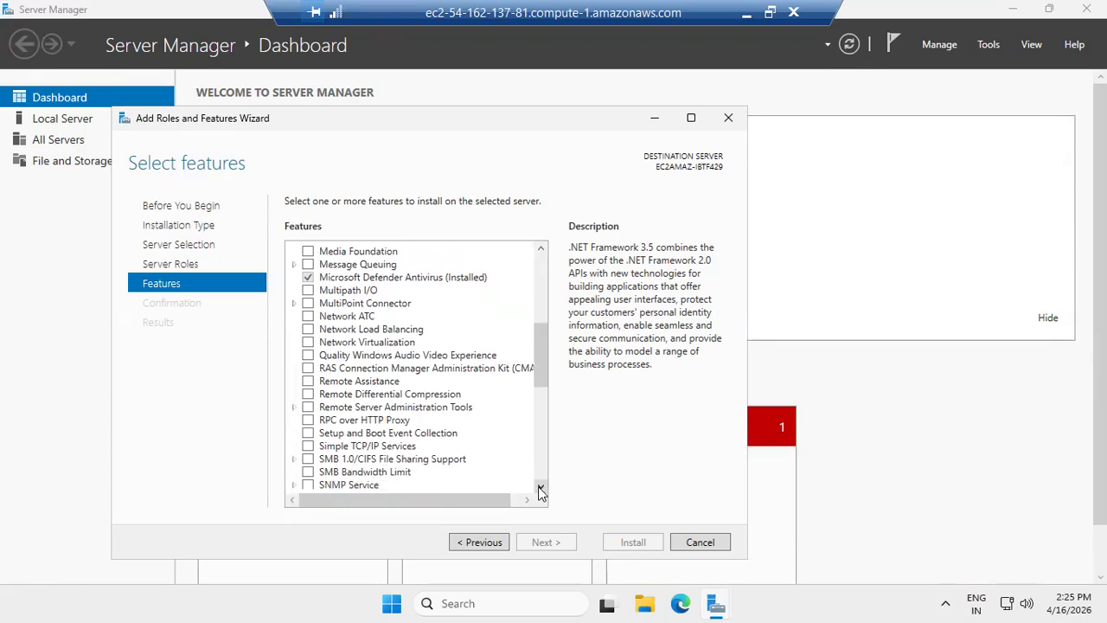
pyautogui.click(540, 491)
pyautogui.click(540, 491)
pyautogui.click(539, 490)
pyautogui.moveTo(539, 490); pyautogui.dragTo(540, 491)
pyautogui.click(539, 490)
pyautogui.click(540, 490)
pyautogui.click(539, 491)
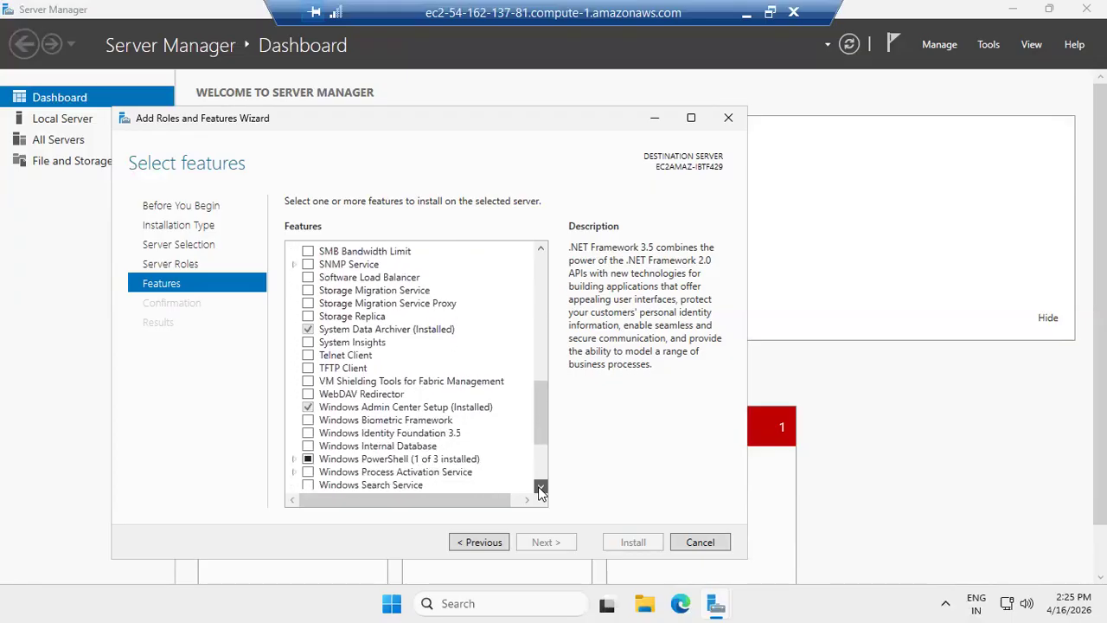
pyautogui.click(540, 490)
pyautogui.moveTo(540, 490); pyautogui.dragTo(540, 491)
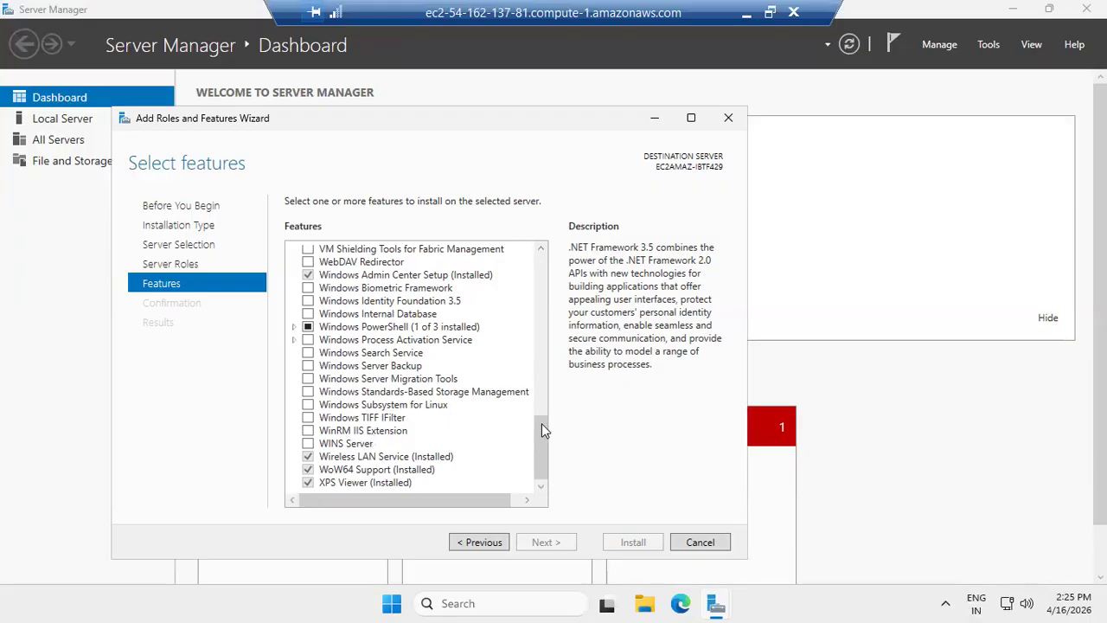
pyautogui.click(540, 251)
pyautogui.click(541, 250)
pyautogui.click(540, 251)
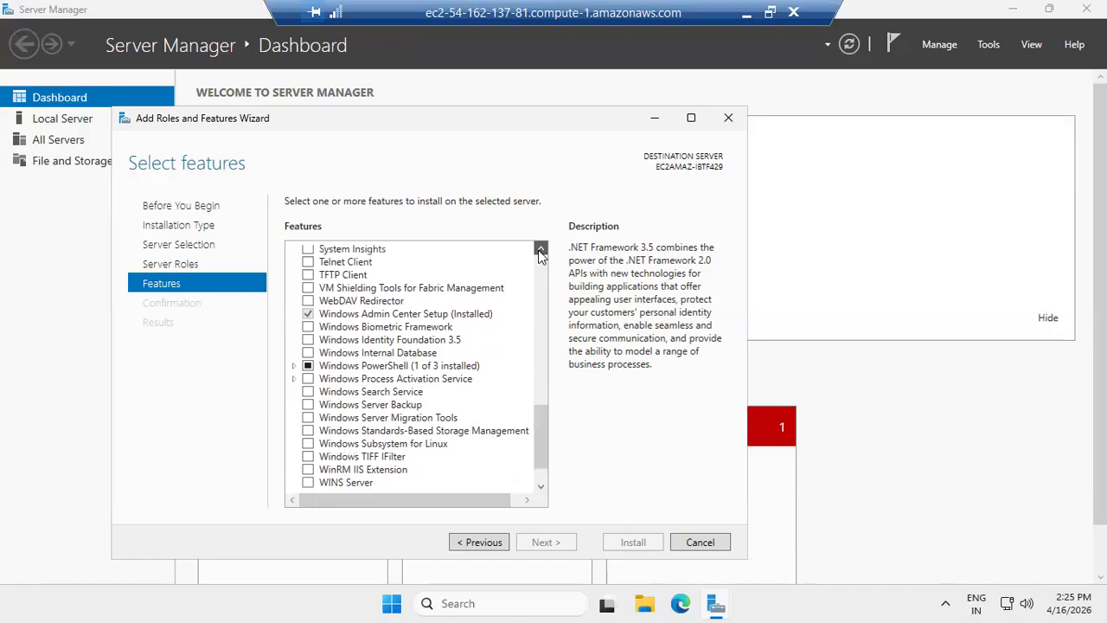
pyautogui.click(541, 251)
pyautogui.click(541, 251)
pyautogui.click(541, 251)
pyautogui.click(541, 251)
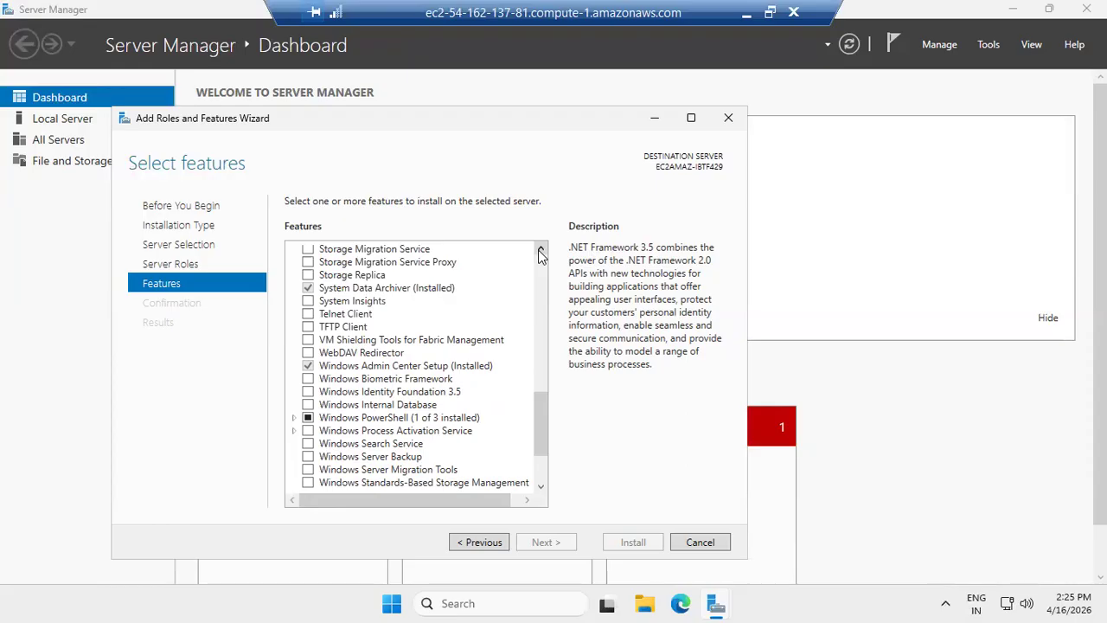
pyautogui.click(541, 251)
pyautogui.click(541, 250)
pyautogui.click(541, 250)
pyautogui.click(541, 251)
pyautogui.click(540, 251)
pyautogui.click(541, 251)
pyautogui.click(541, 251)
pyautogui.click(540, 251)
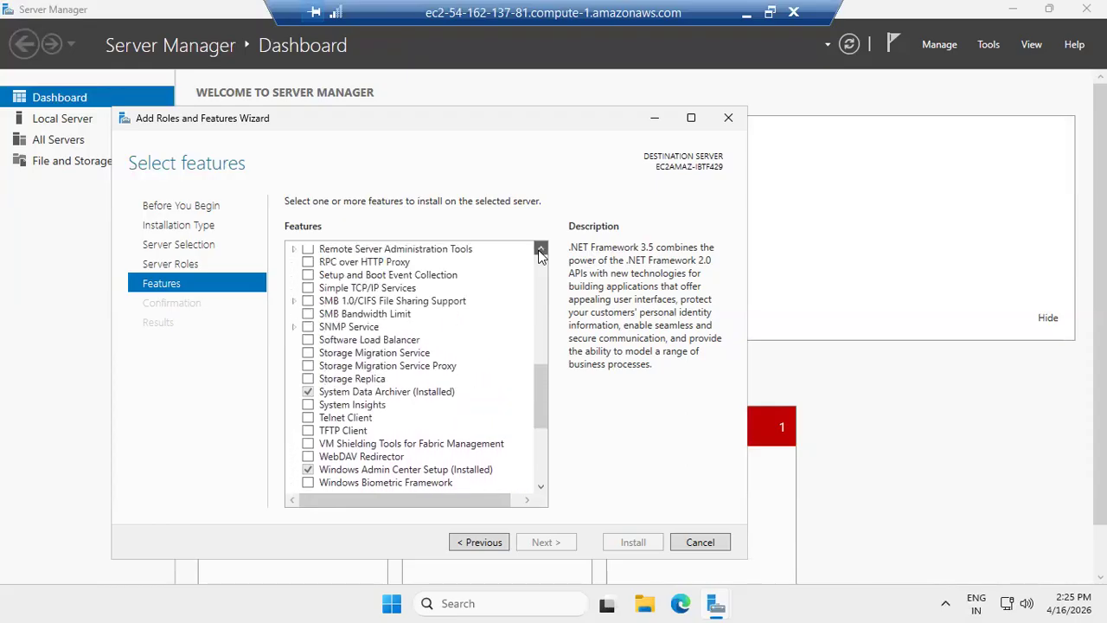
pyautogui.click(541, 250)
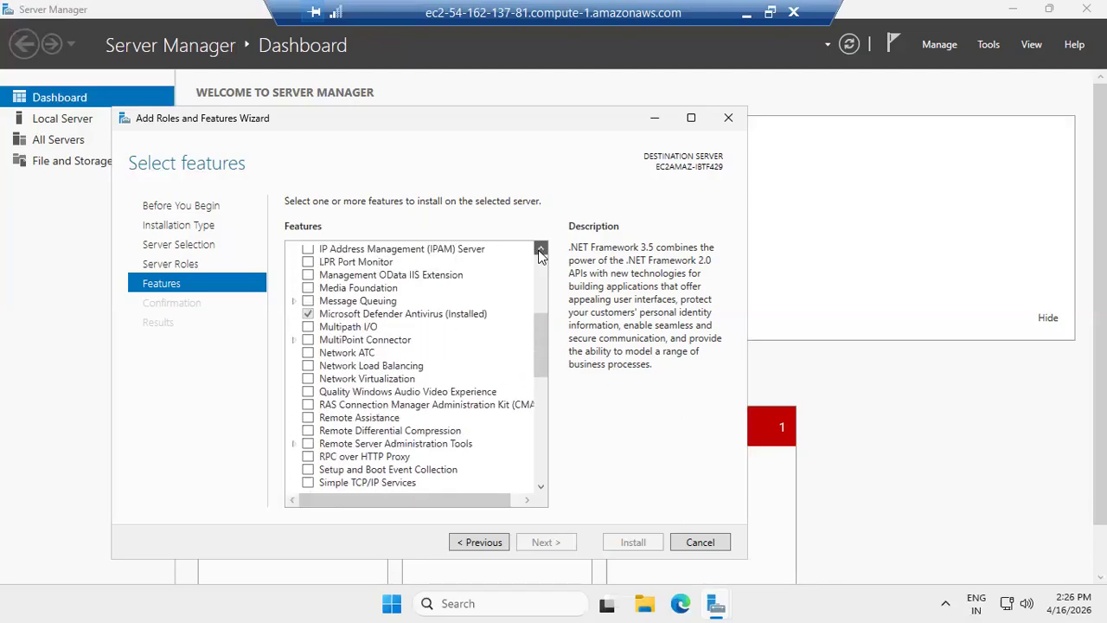
pyautogui.click(541, 251)
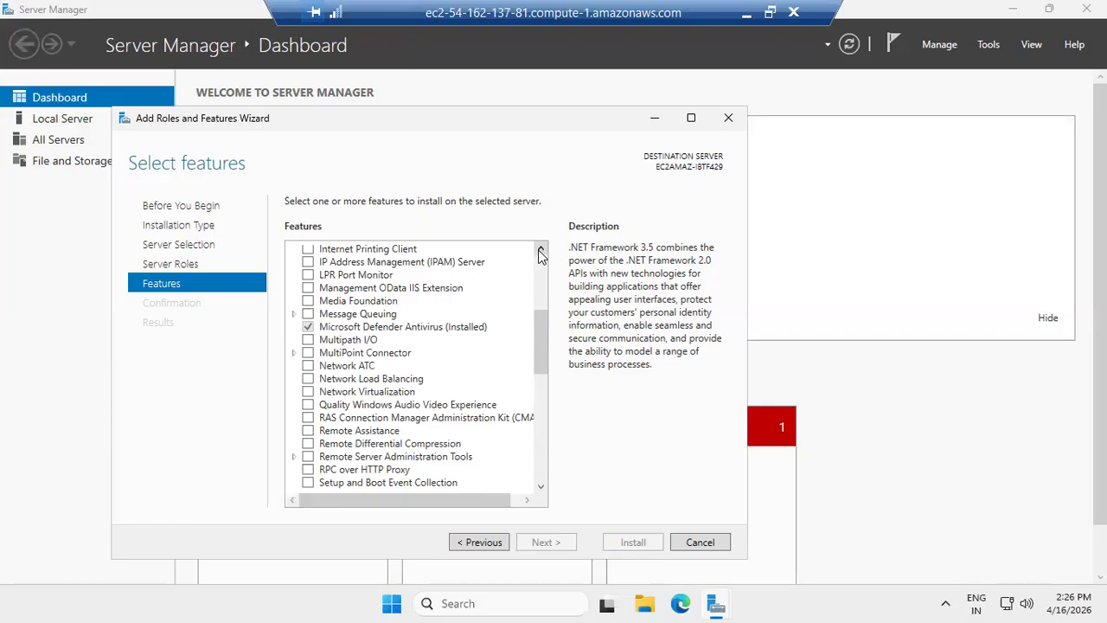
pyautogui.click(541, 252)
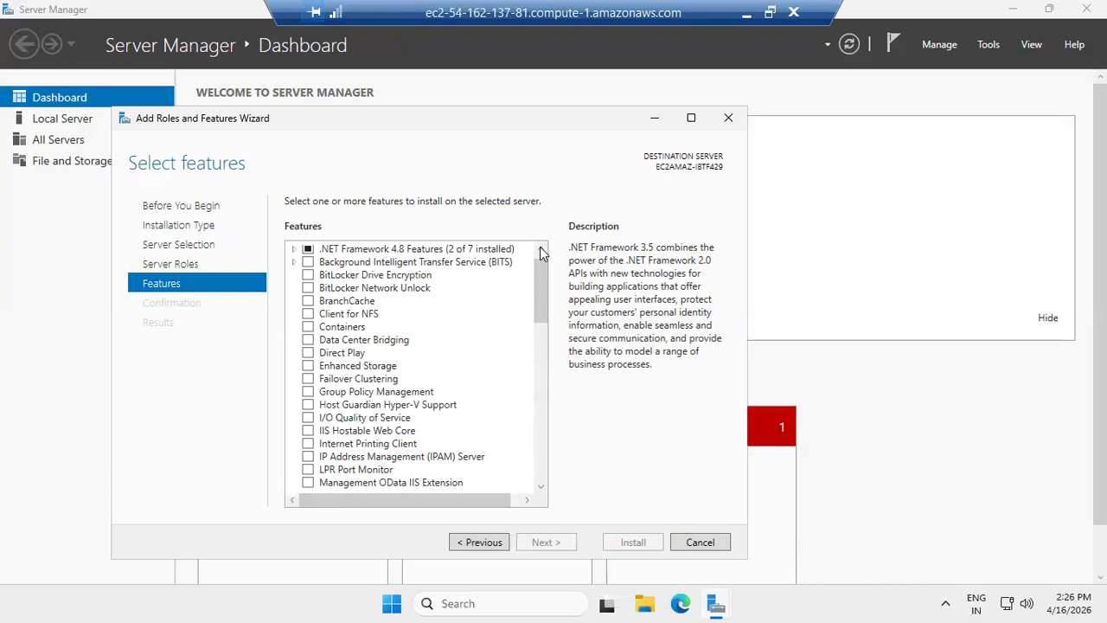
pyautogui.click(539, 247)
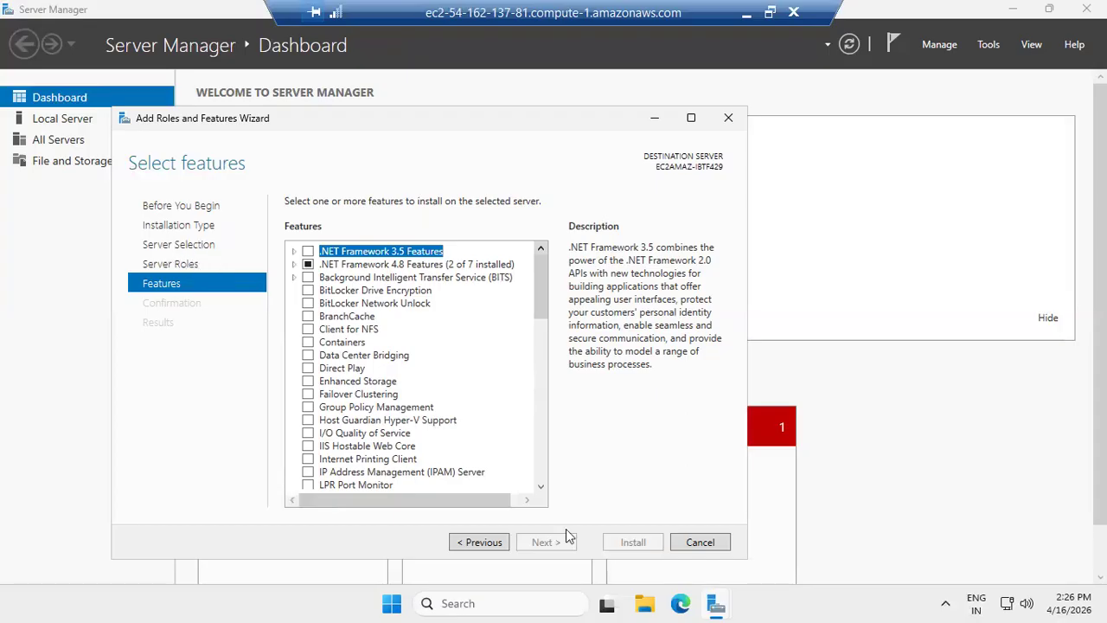
# - Return to the Server Roles page and select Web Server (IIS), adding its required management tools
pyautogui.click(483, 543)
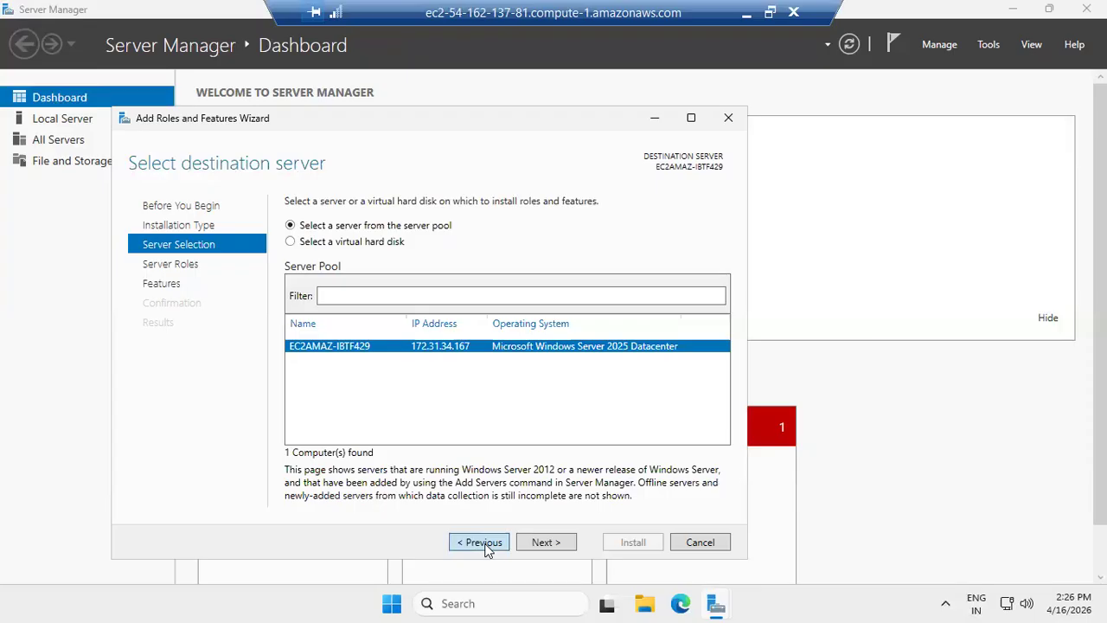
pyautogui.click(483, 542)
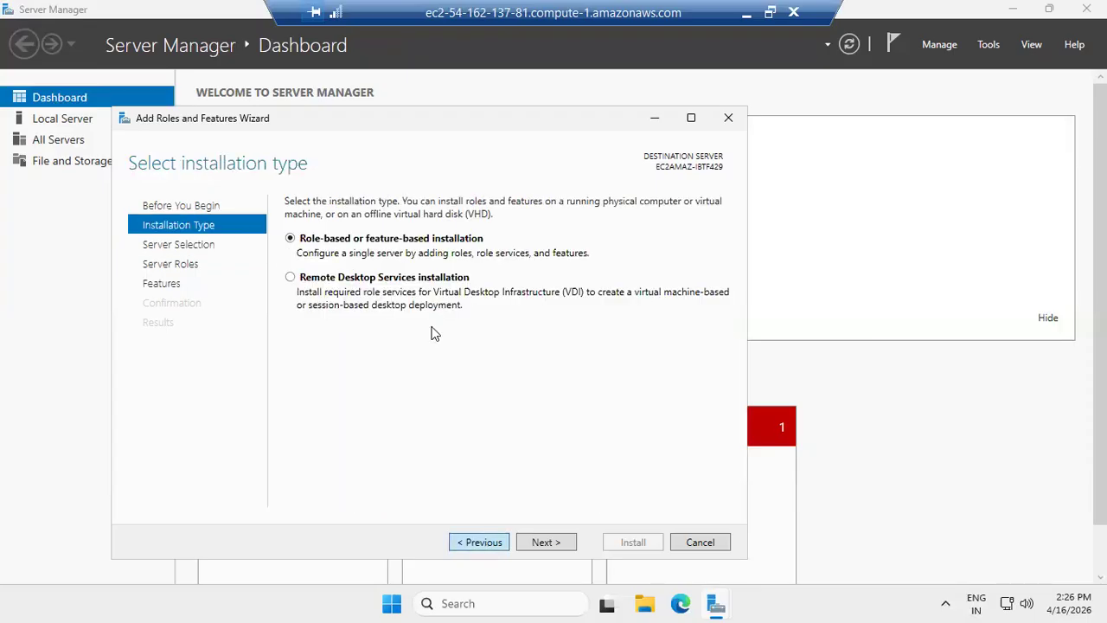
pyautogui.click(545, 542)
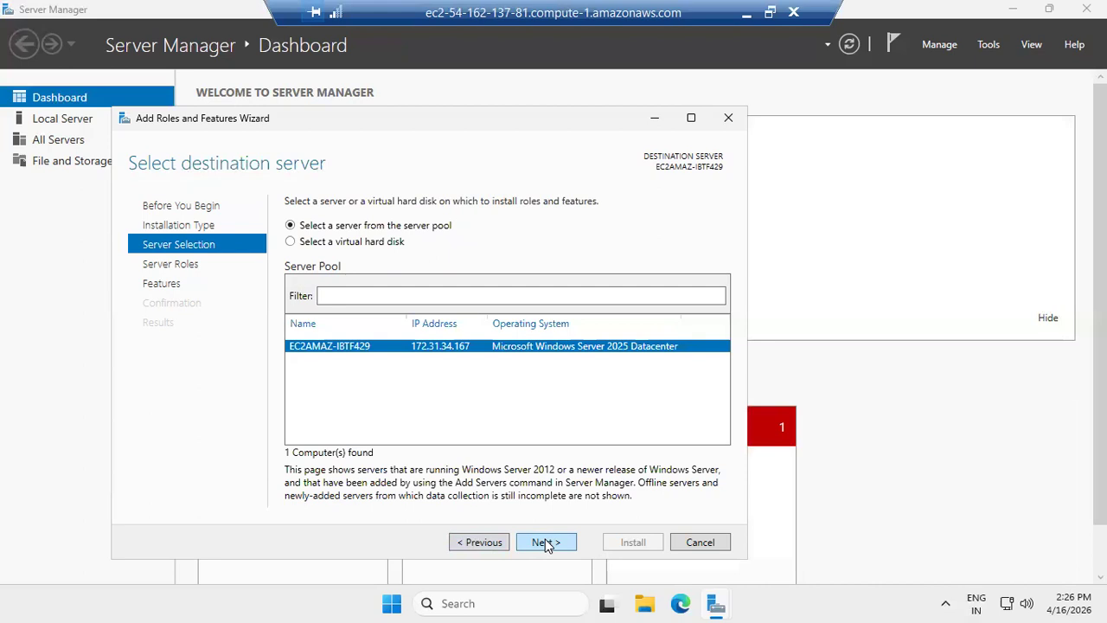
pyautogui.click(545, 542)
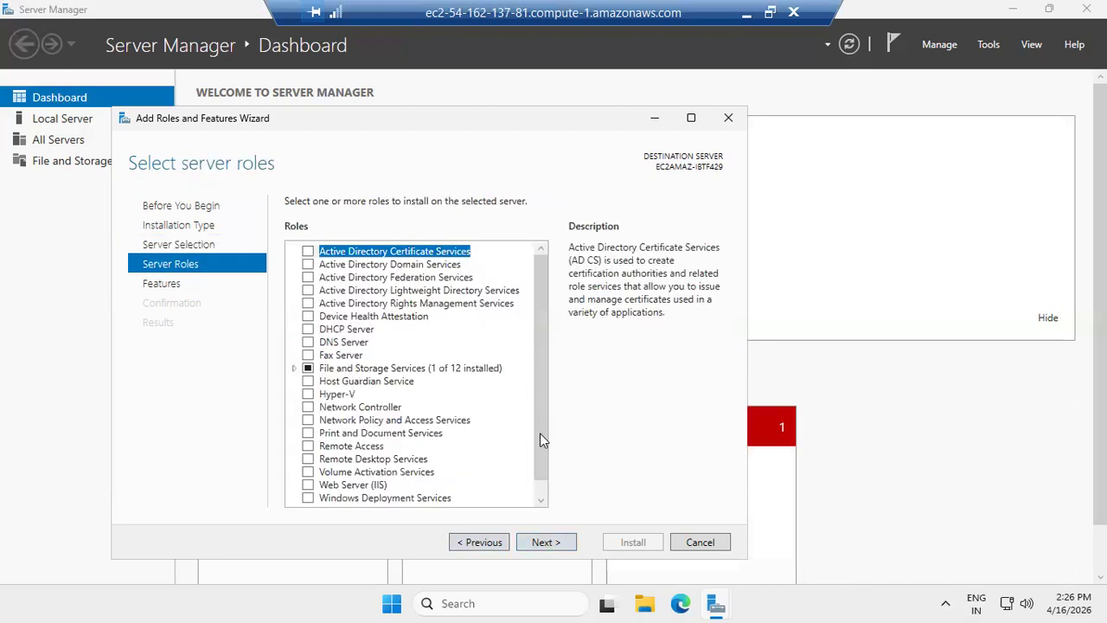
pyautogui.click(309, 487)
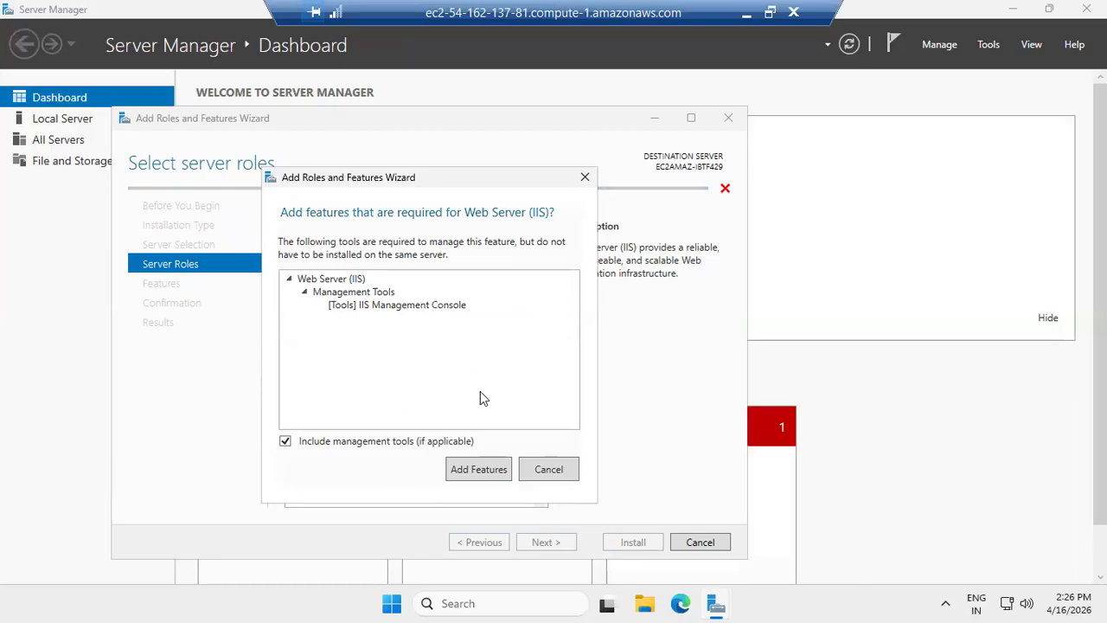
pyautogui.click(480, 476)
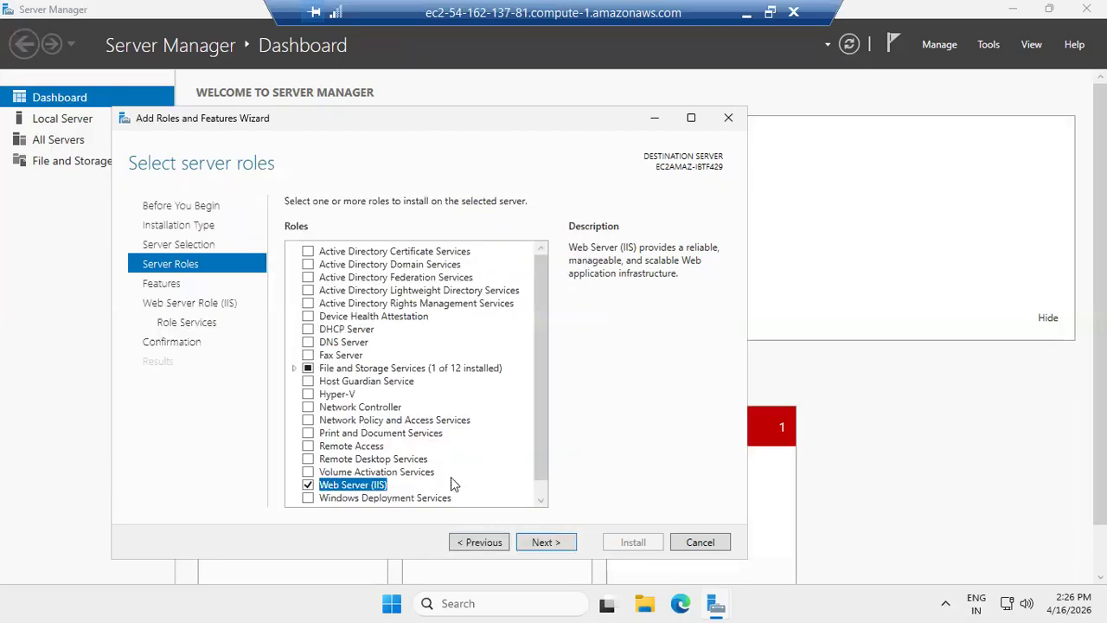
# - Advance through Features, Web Server Role and Role Services with the defaults, install the role and close the wizard
pyautogui.click(545, 542)
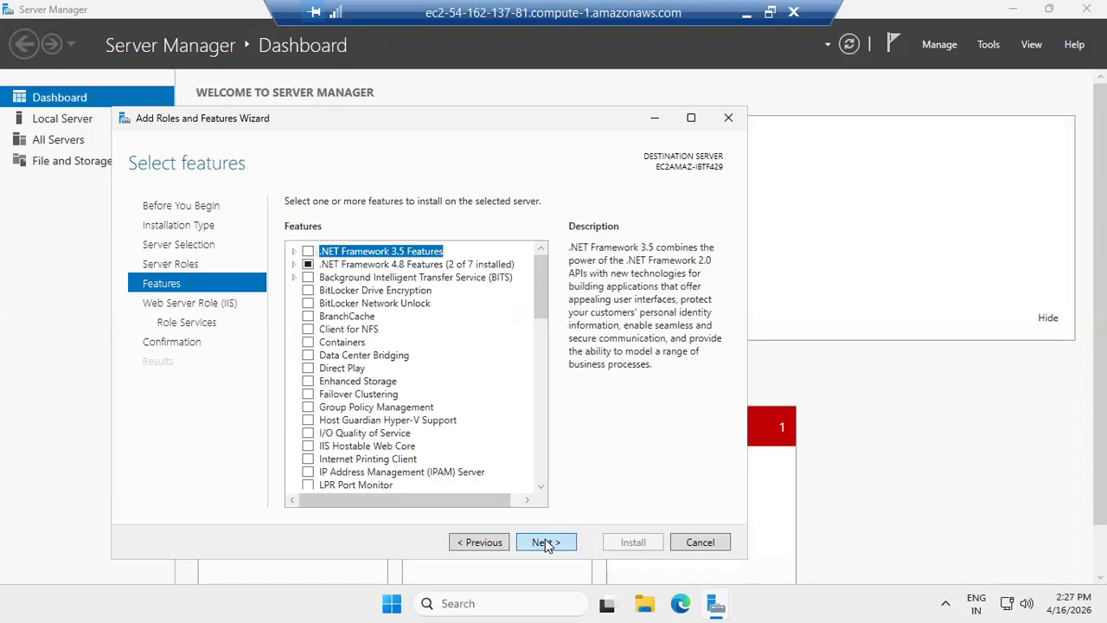
pyautogui.click(544, 543)
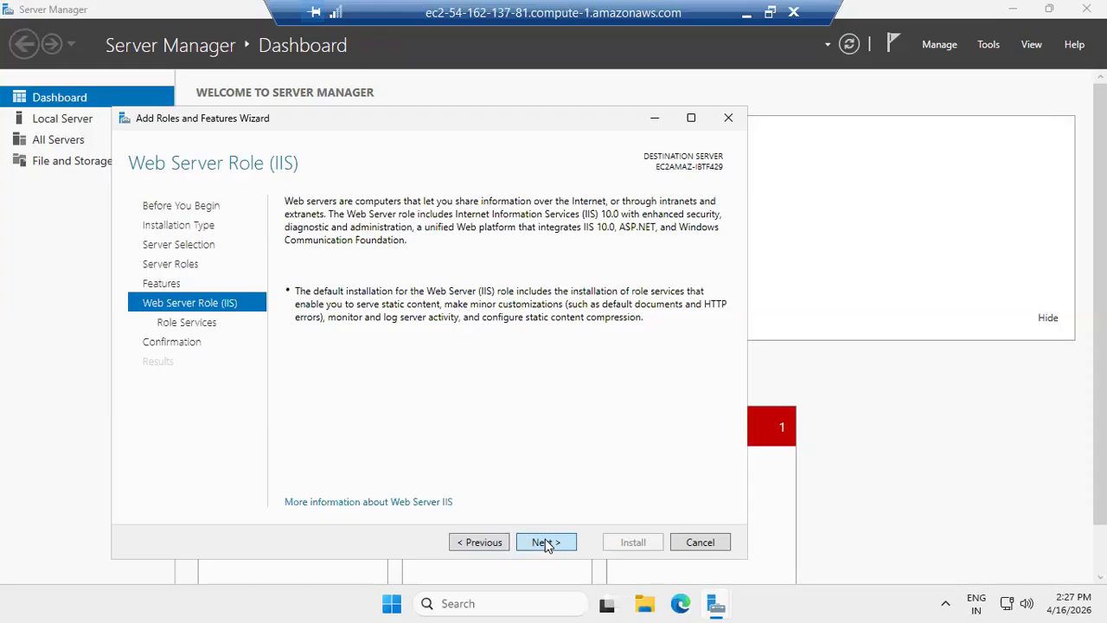
pyautogui.click(545, 542)
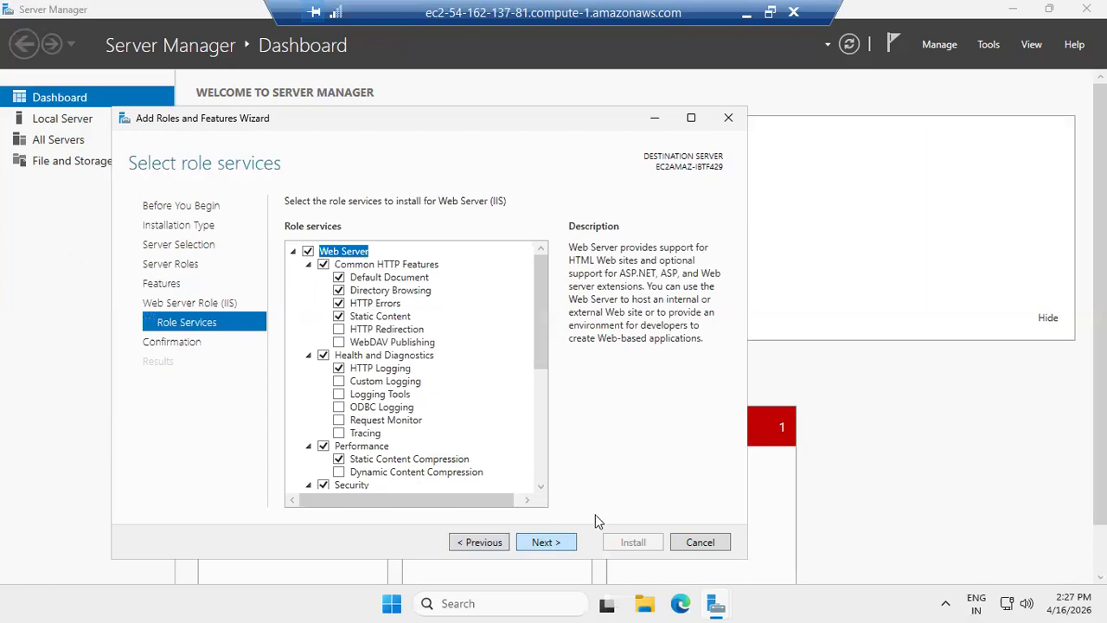
pyautogui.click(552, 543)
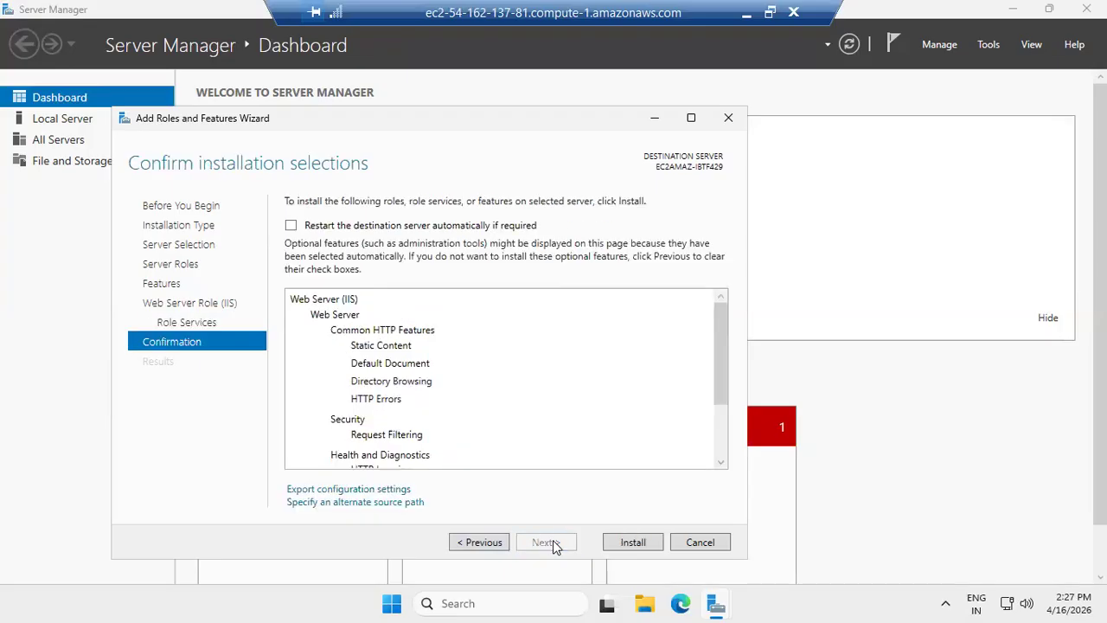
pyautogui.click(632, 542)
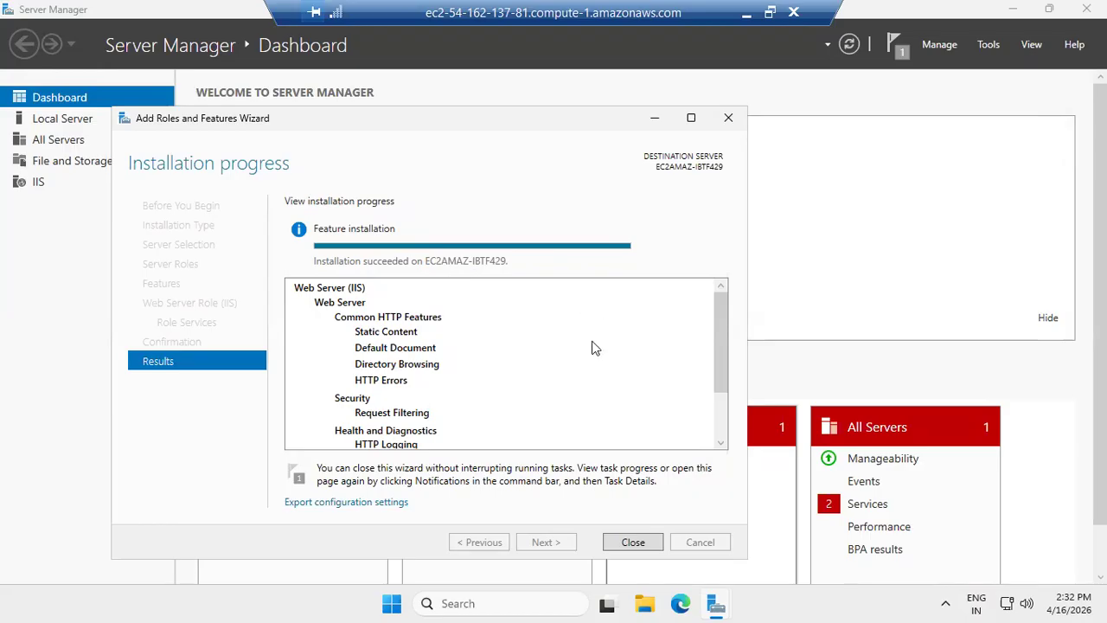
pyautogui.click(645, 545)
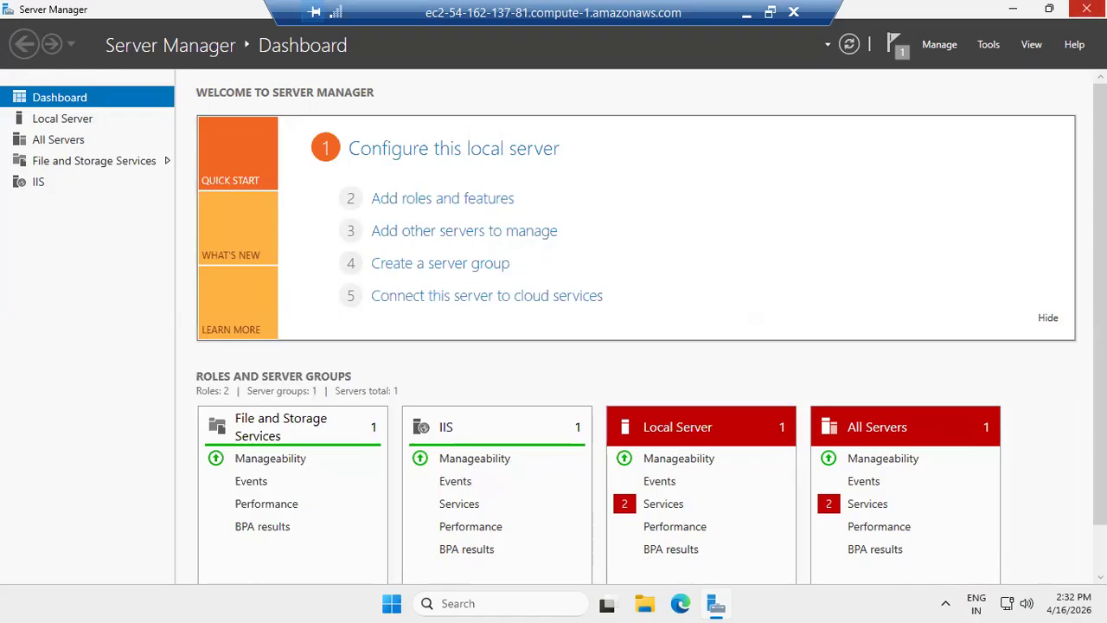
# - Close Server Manager and open the C:\inetpub\wwwroot folder in File Explorer
pyautogui.click(1086, 9)
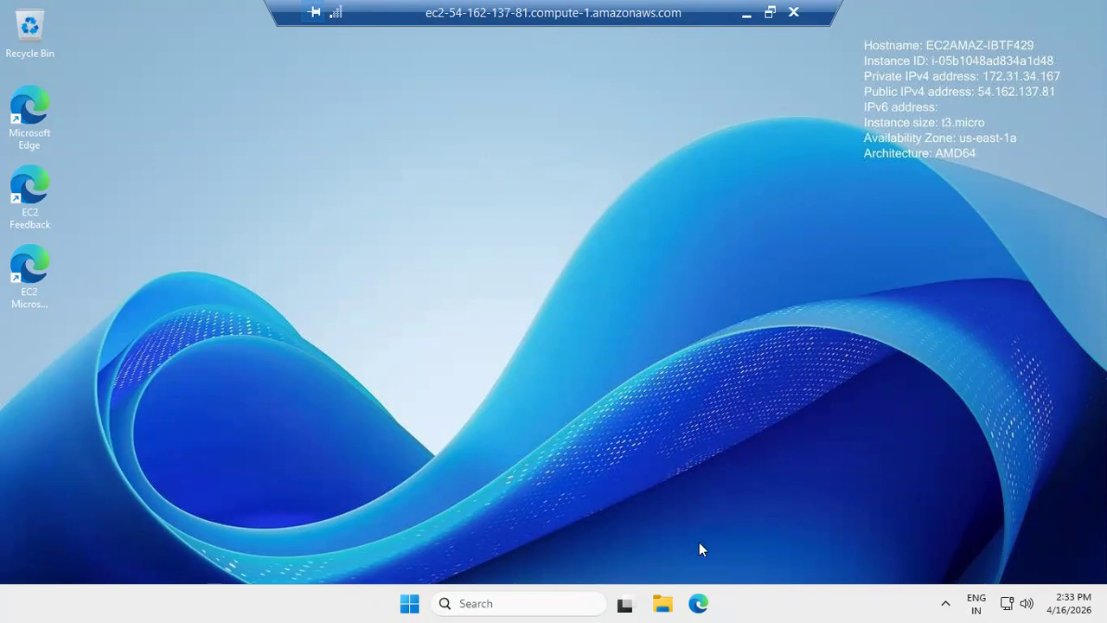
pyautogui.click(661, 603)
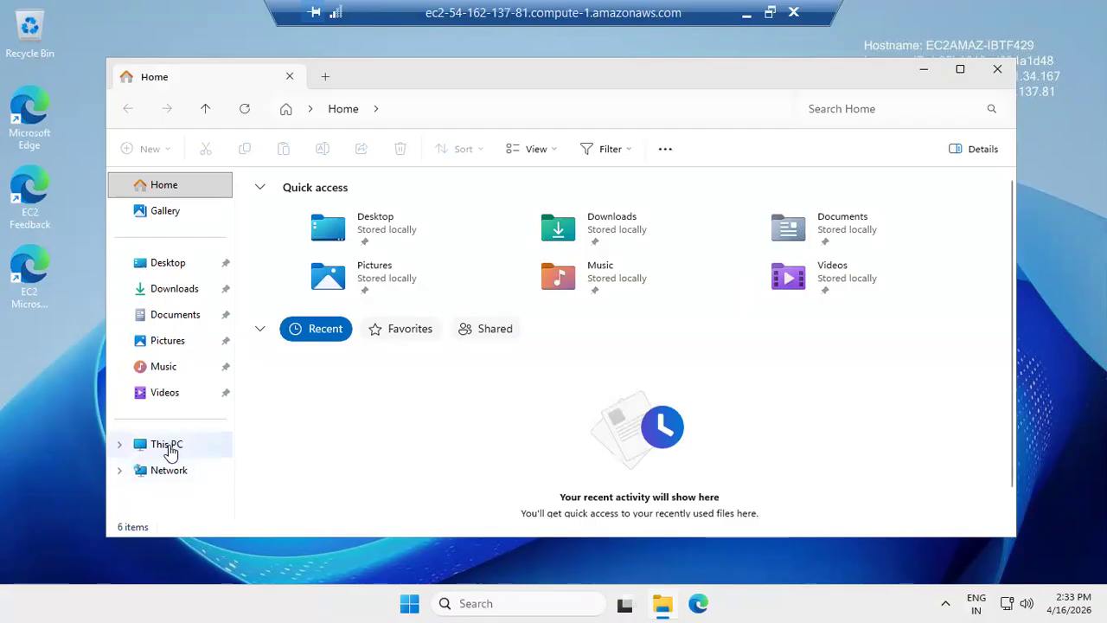
pyautogui.click(170, 452)
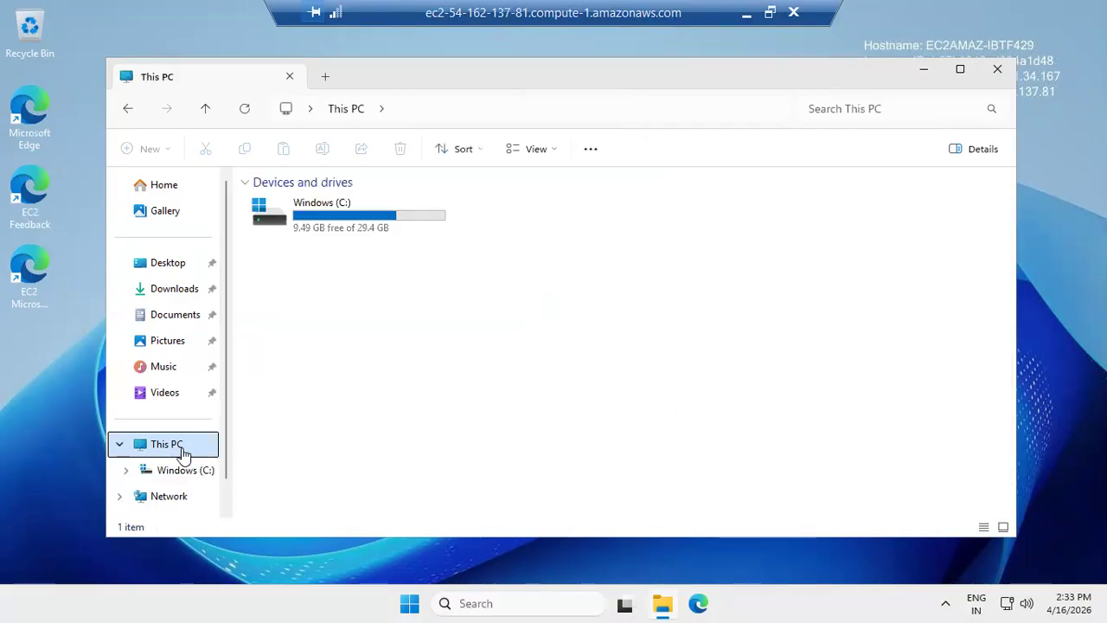
pyautogui.doubleClick(364, 224)
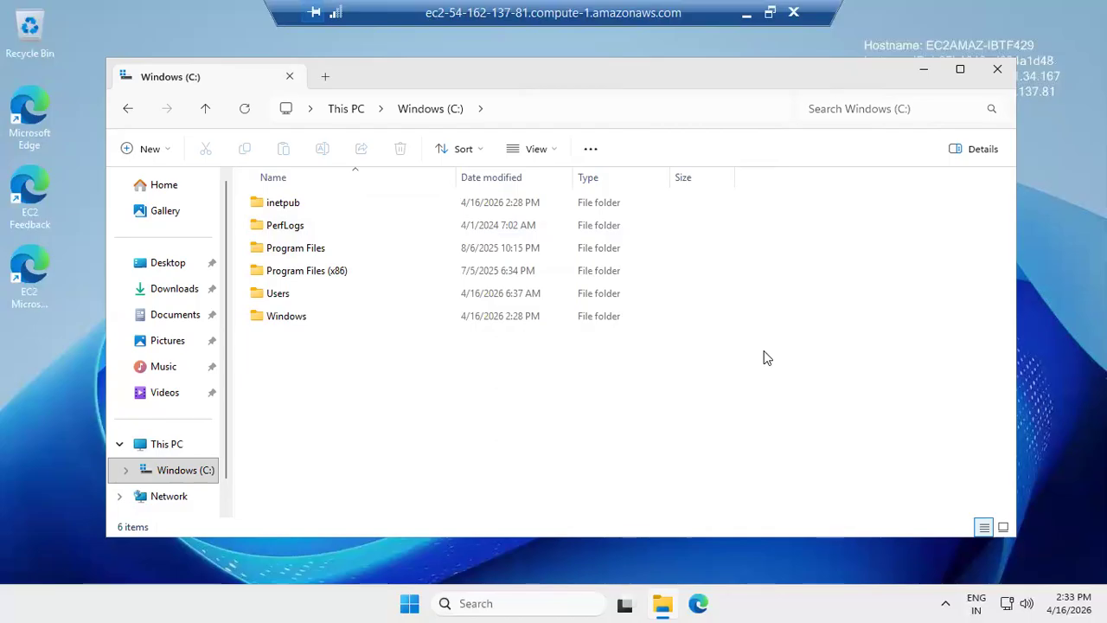
pyautogui.doubleClick(282, 204)
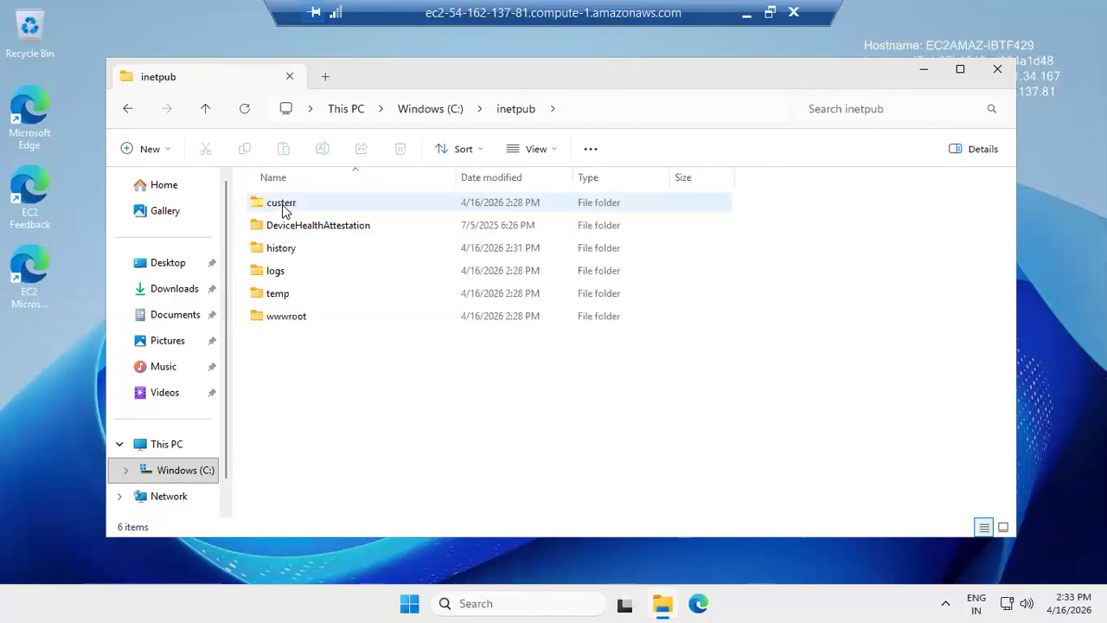
pyautogui.doubleClick(295, 319)
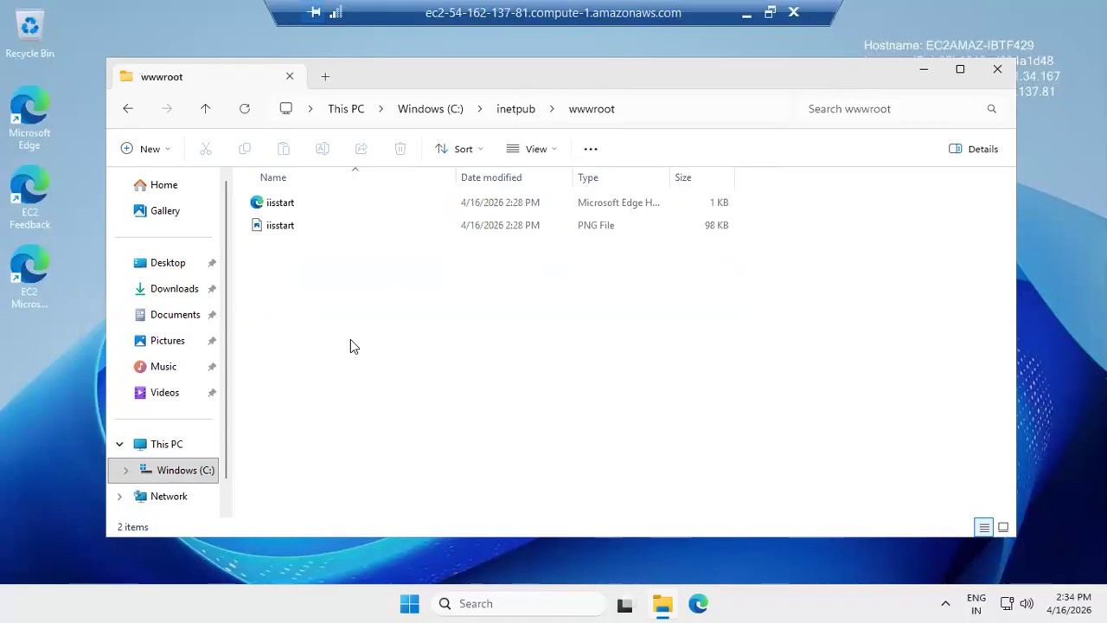
# - Search for Notepad, launch it and maximize its window
pyautogui.click(496, 603)
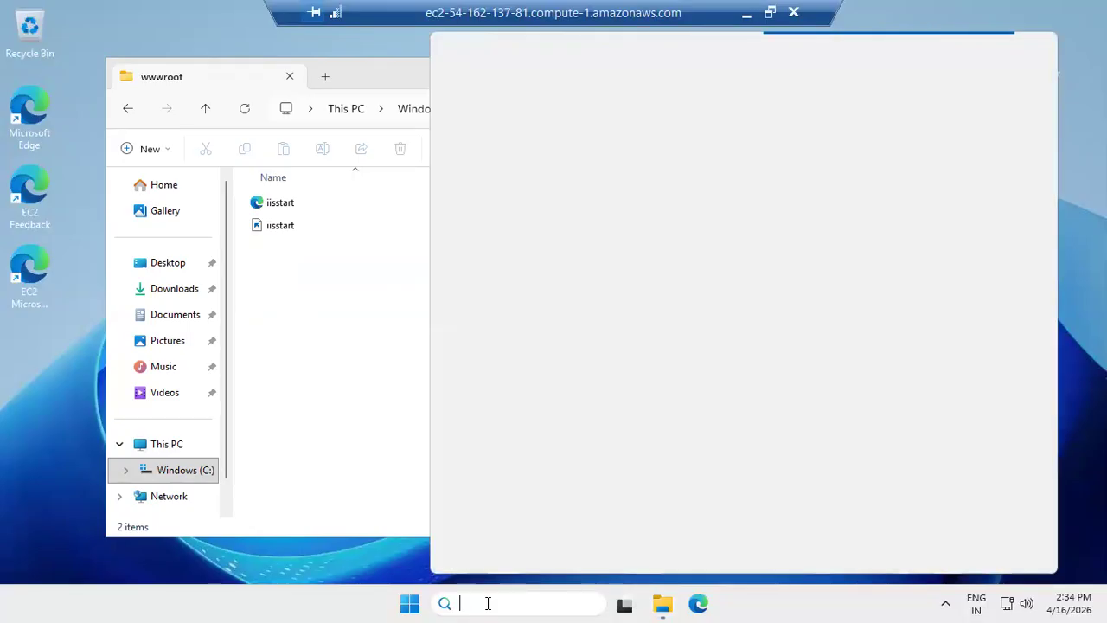
pyautogui.write('note')
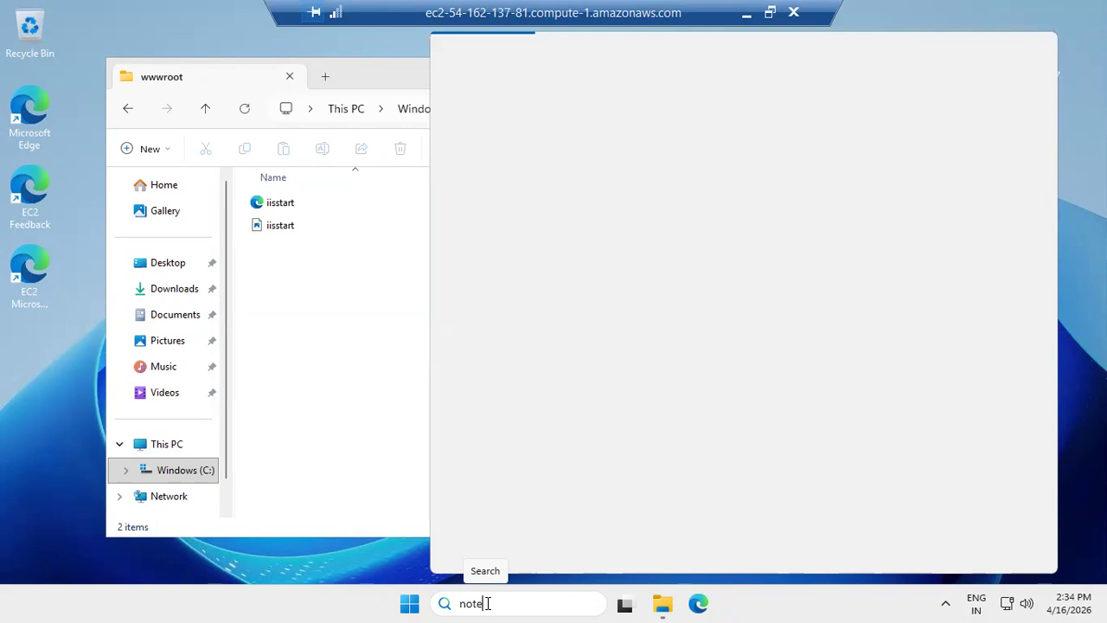
pyautogui.write('p')
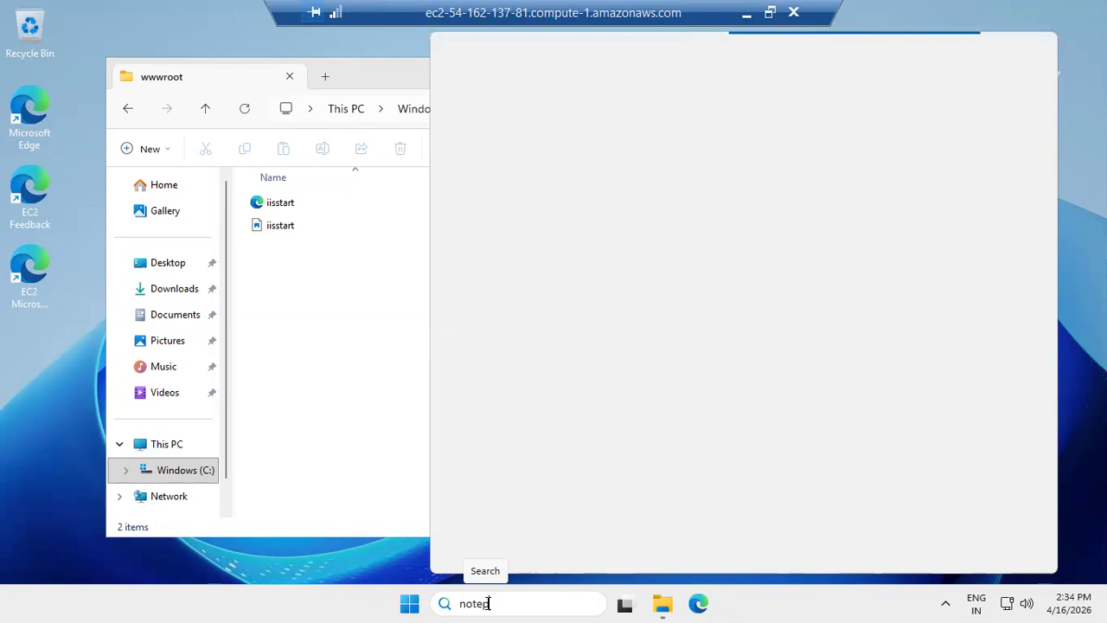
pyautogui.write('ad')
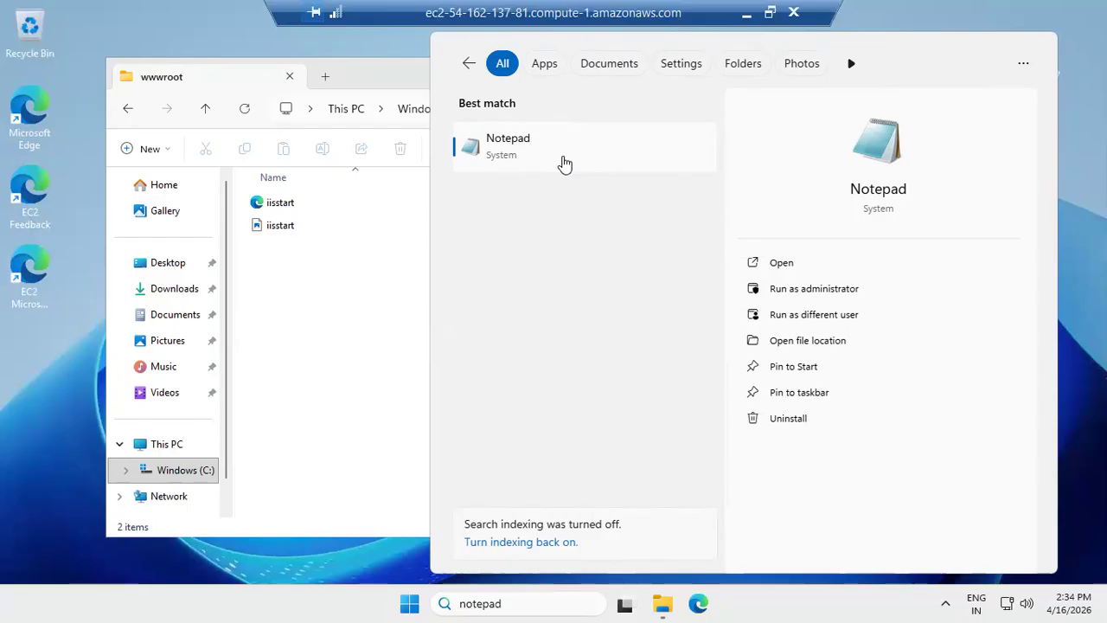
pyautogui.click(564, 164)
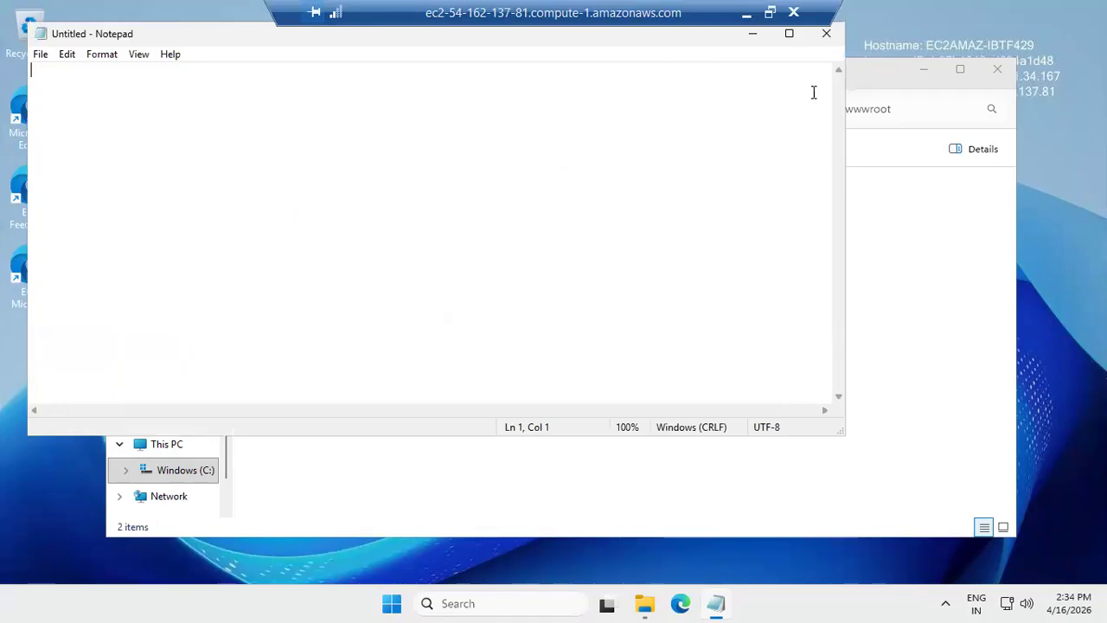
pyautogui.click(791, 35)
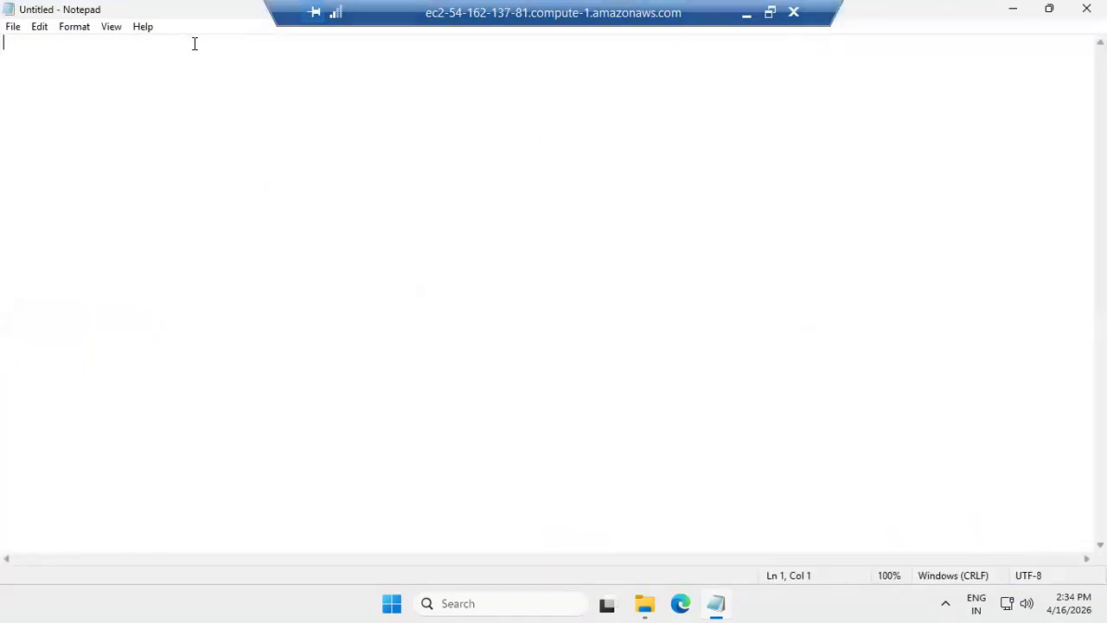
pyautogui.click(12, 33)
pyautogui.click(41, 35)
pyautogui.click(41, 35)
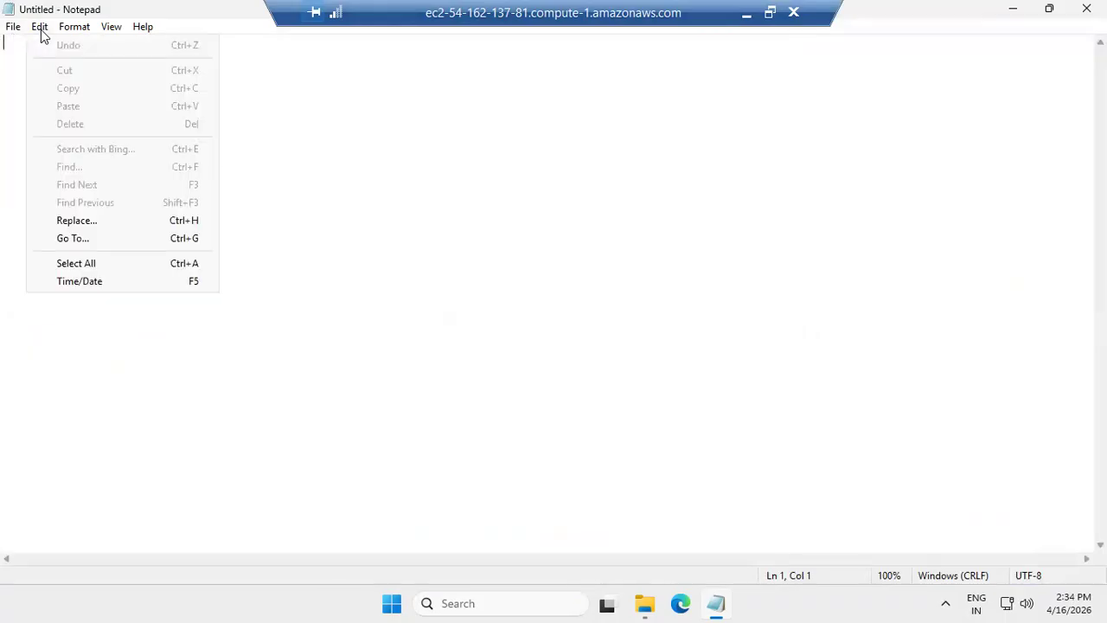
pyautogui.click(402, 244)
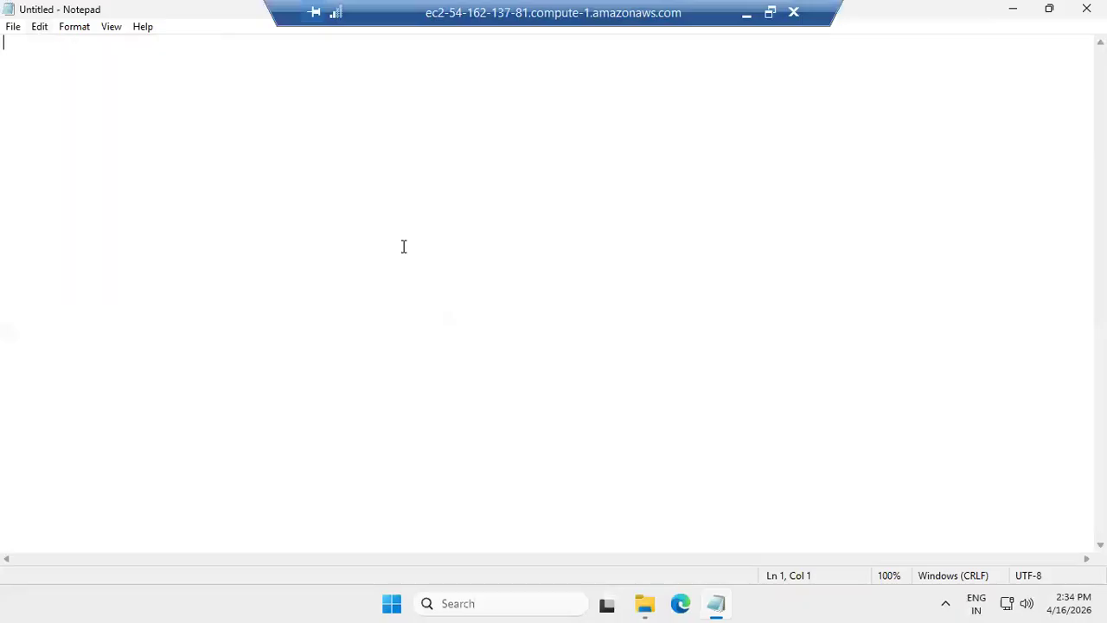
pyautogui.click(13, 33)
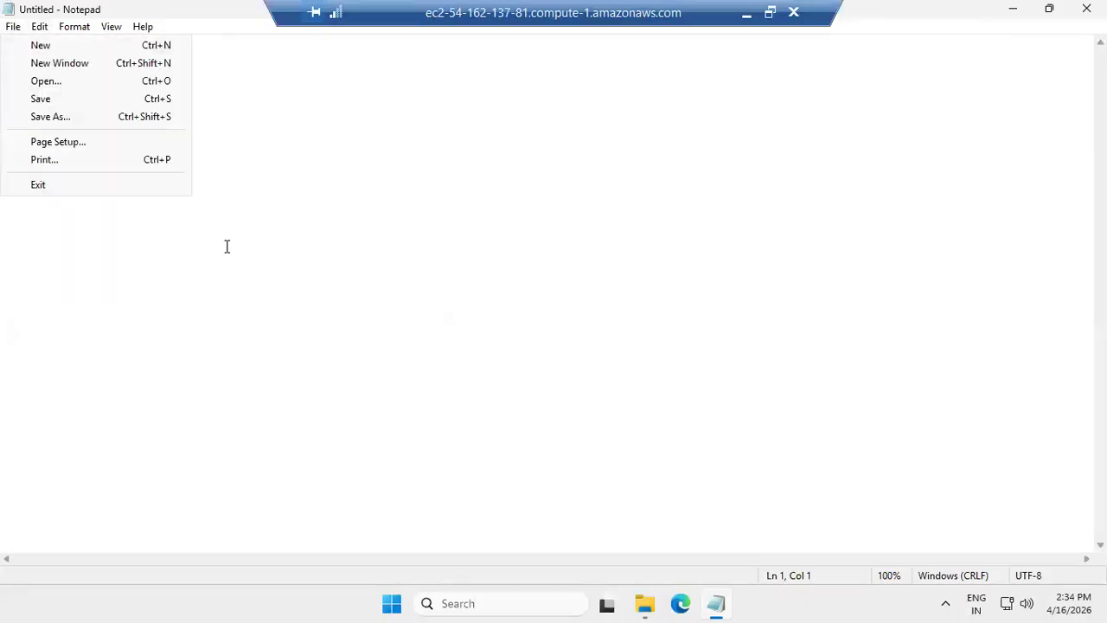
pyautogui.click(227, 247)
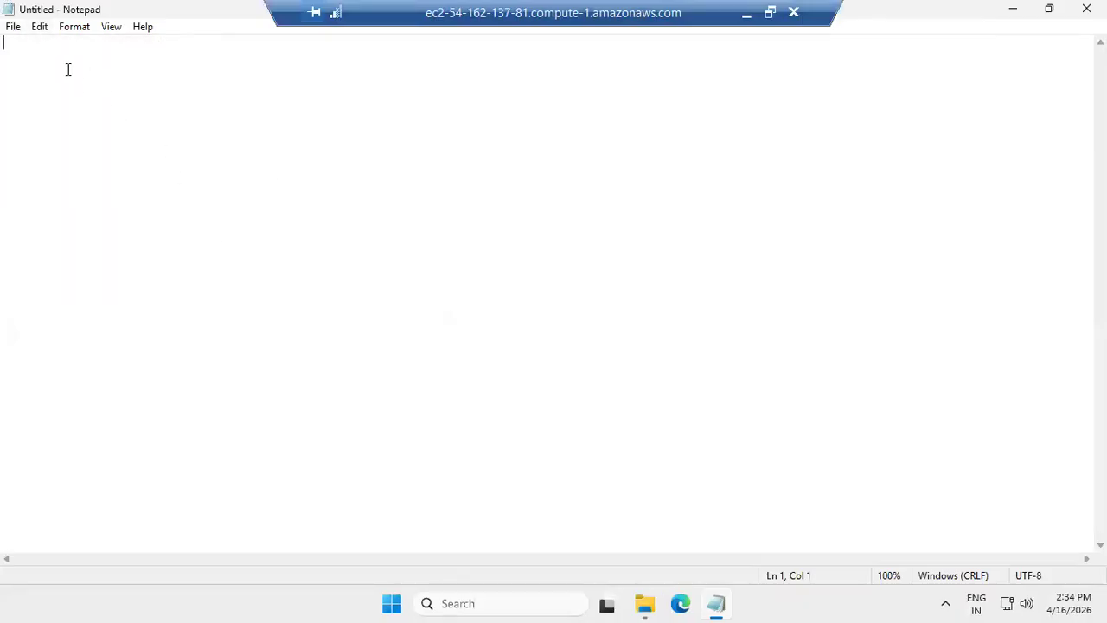
# - Write an <html> opening tag and a </html> closing tag with an empty line between them, enlarging the text zoom
pyautogui.write('<ht')
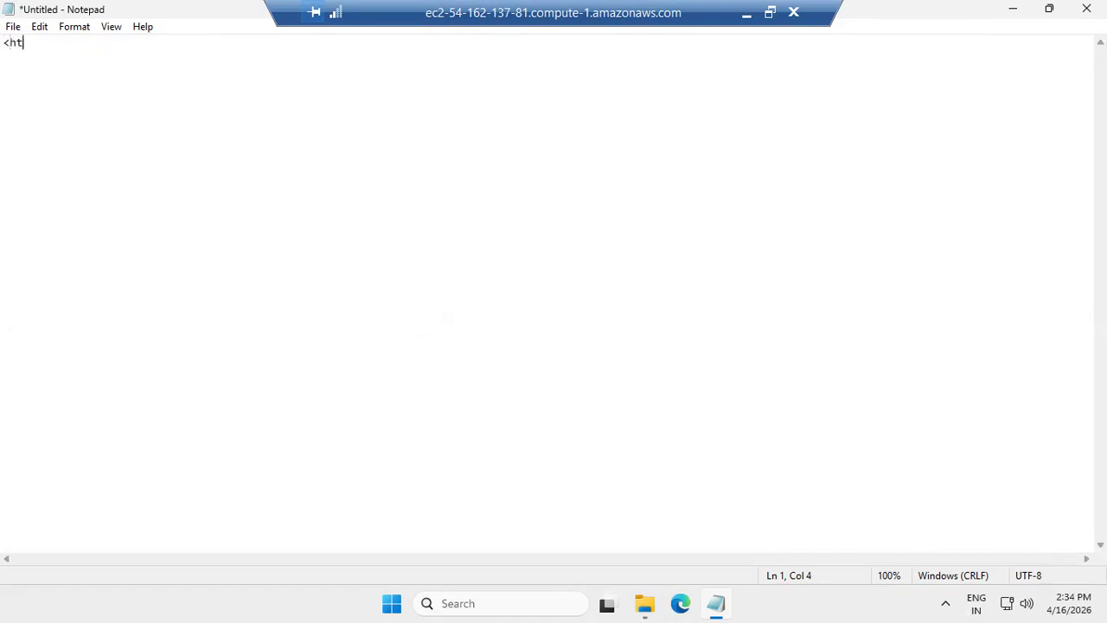
pyautogui.write('ml>')
pyautogui.hotkey('ctrl', 'a')
pyautogui.hotkey('ctrl', '+')
pyautogui.hotkey('ctrl', '+')
pyautogui.hotkey('ctrl', '+')
pyautogui.hotkey('ctrl', '+')
pyautogui.hotkey('ctrl', '+')
pyautogui.hotkey('ctrl', '+')
pyautogui.hotkey('ctrl', '+')
pyautogui.hotkey('ctrl', '+')
pyautogui.hotkey('ctrl', '+')
pyautogui.hotkey('ctrl', '+')
pyautogui.hotkey('ctrl', '+')
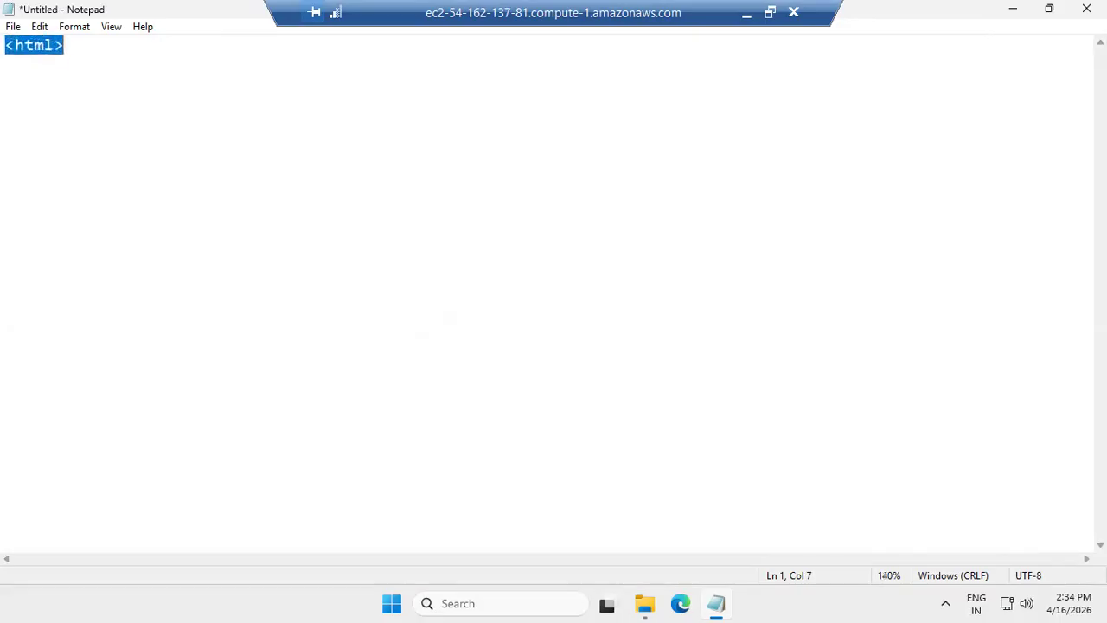
pyautogui.hotkey('ctrl', '+')
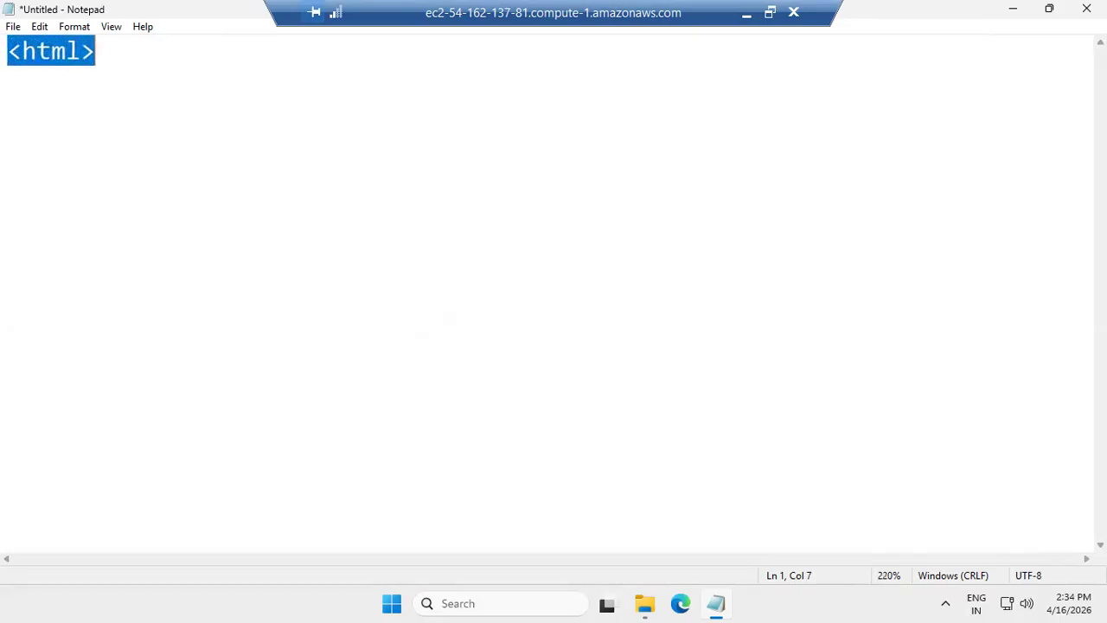
pyautogui.press('Right')
pyautogui.press('Return')
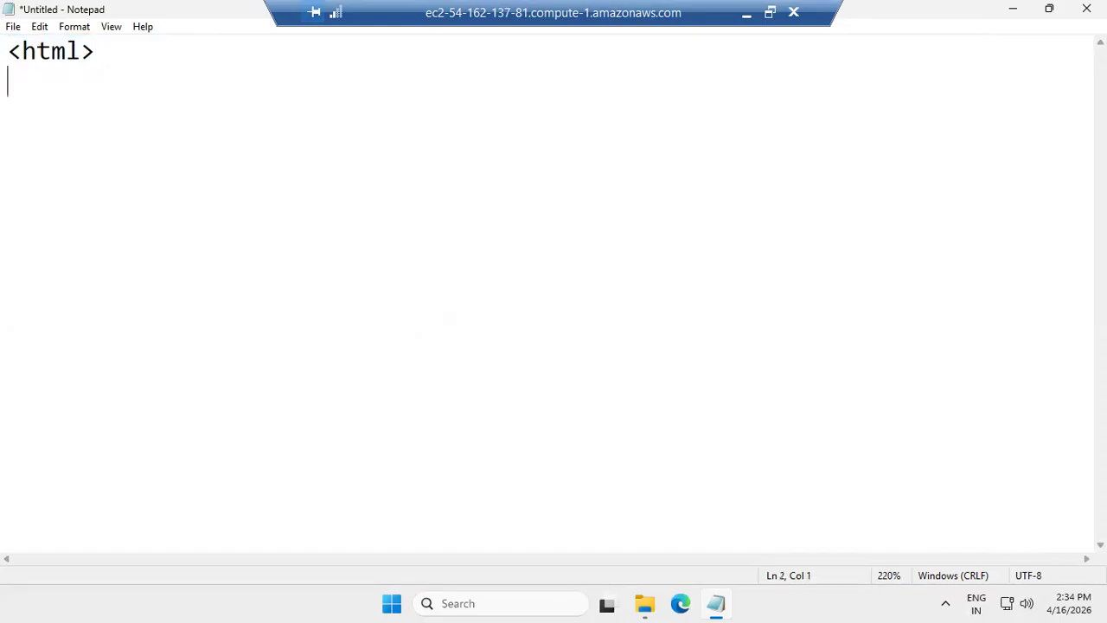
pyautogui.write('</htm')
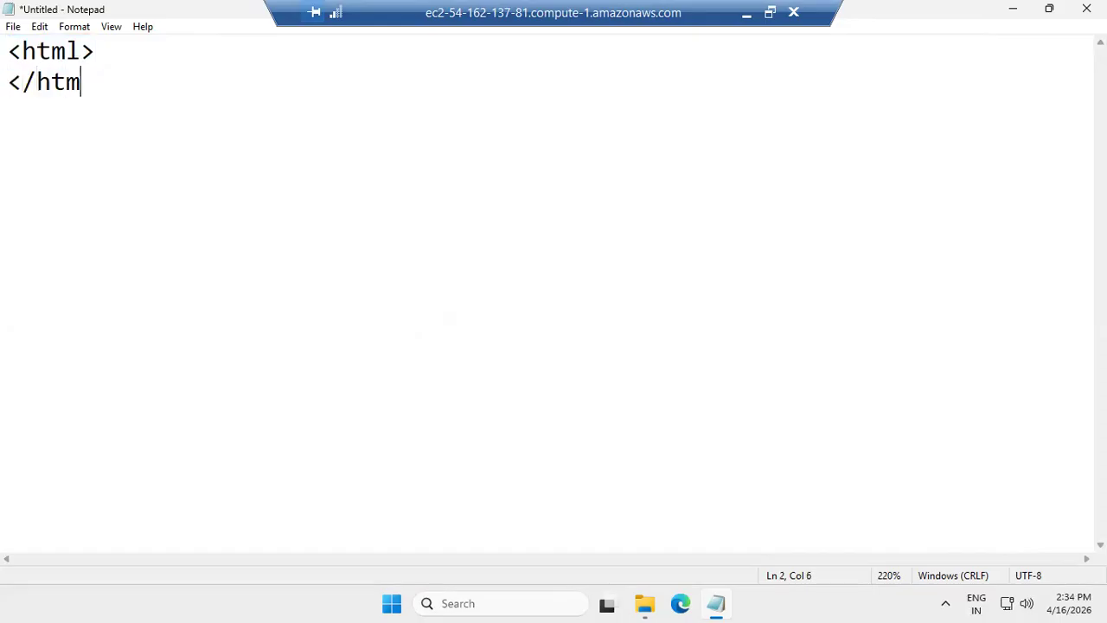
pyautogui.write('l>')
pyautogui.press('Return')
pyautogui.click(117, 50)
pyautogui.press('Return')
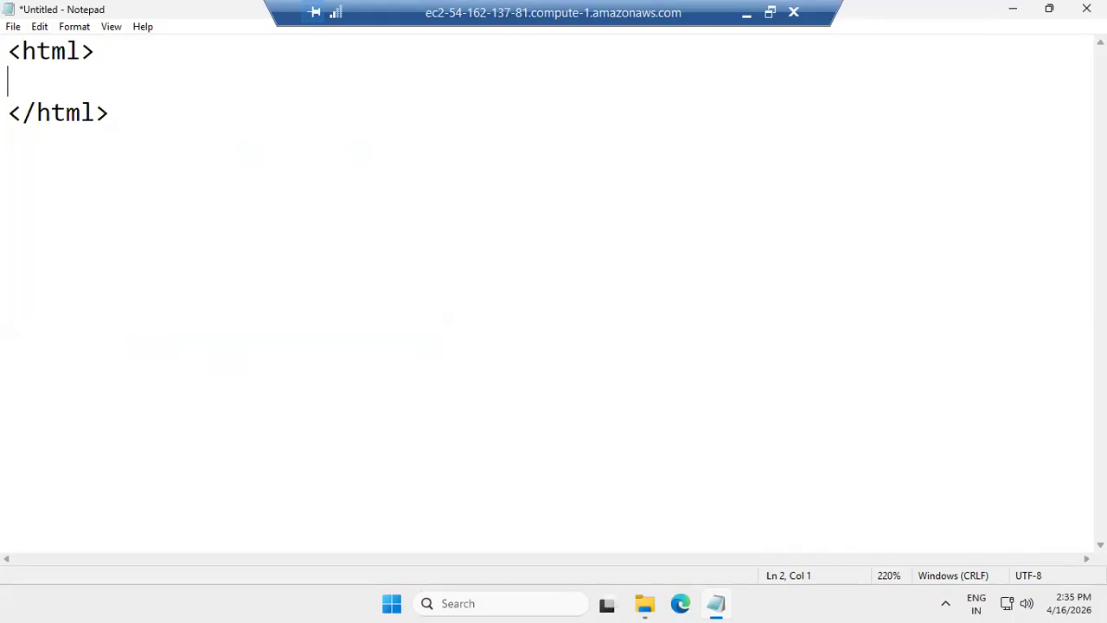
# - Write the text "Welcome to AWS web server" on the empty line between the html tags, correcting the capitalization and spacing
pyautogui.write('Welcom')
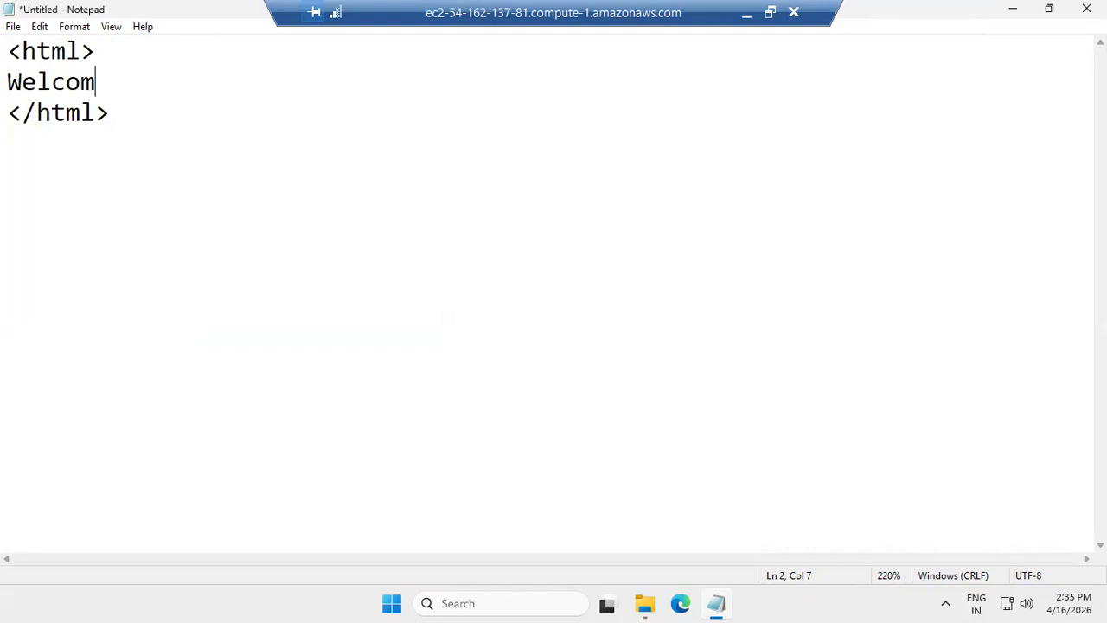
pyautogui.write('e to aws')
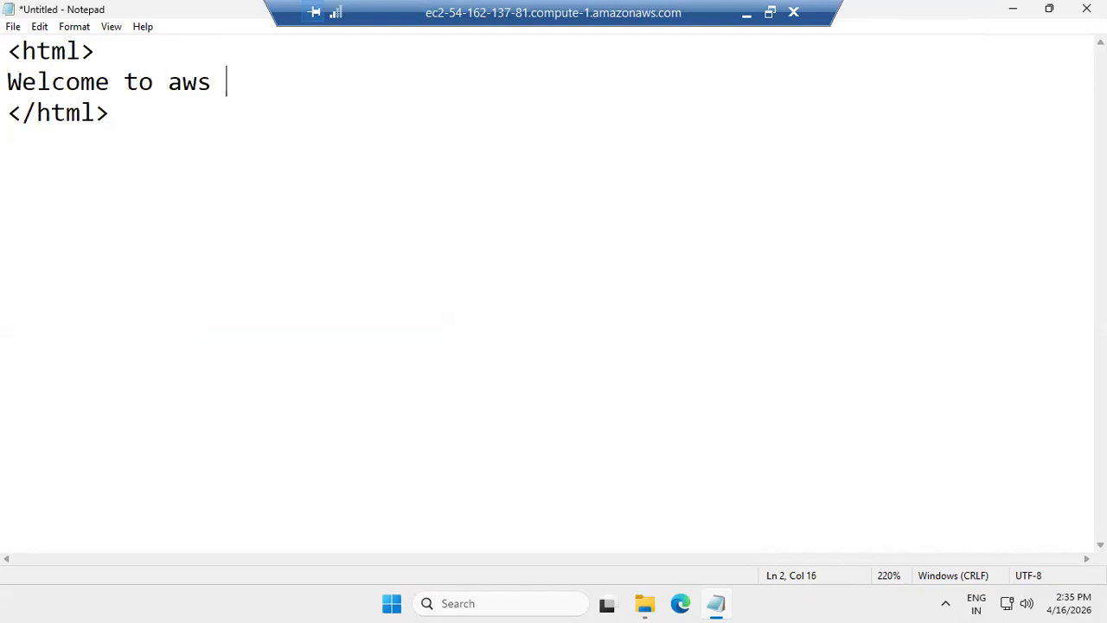
pyautogui.press('BackSpace')
pyautogui.press('BackSpace')
pyautogui.press('BackSpace')
pyautogui.press('BackSpace')
pyautogui.press('BackSpace')
pyautogui.press('BackSpace')
pyautogui.write('AWS')
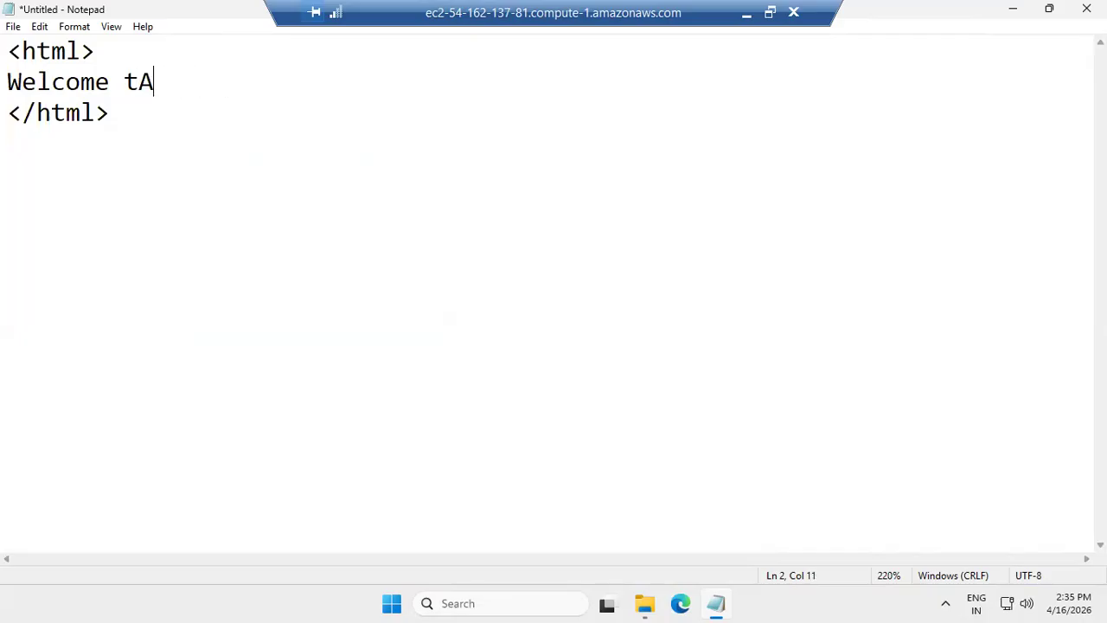
pyautogui.press('BackSpace')
pyautogui.press('BackSpace')
pyautogui.press('BackSpace')
pyautogui.press('BackSpace')
pyautogui.press('BackSpace')
pyautogui.write('to AWS')
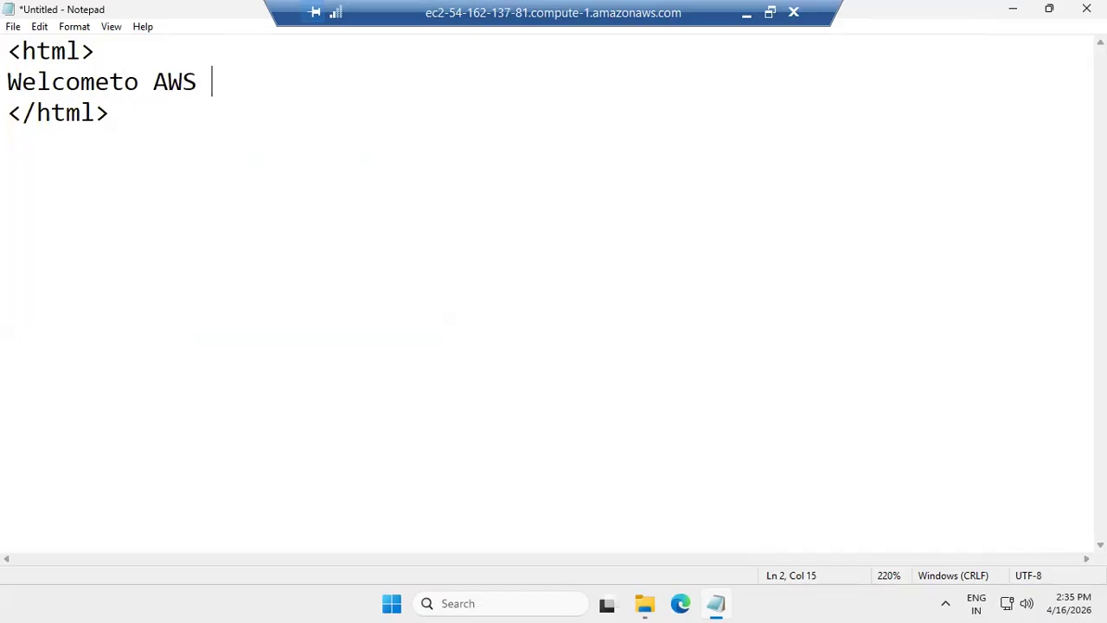
pyautogui.write(' web server')
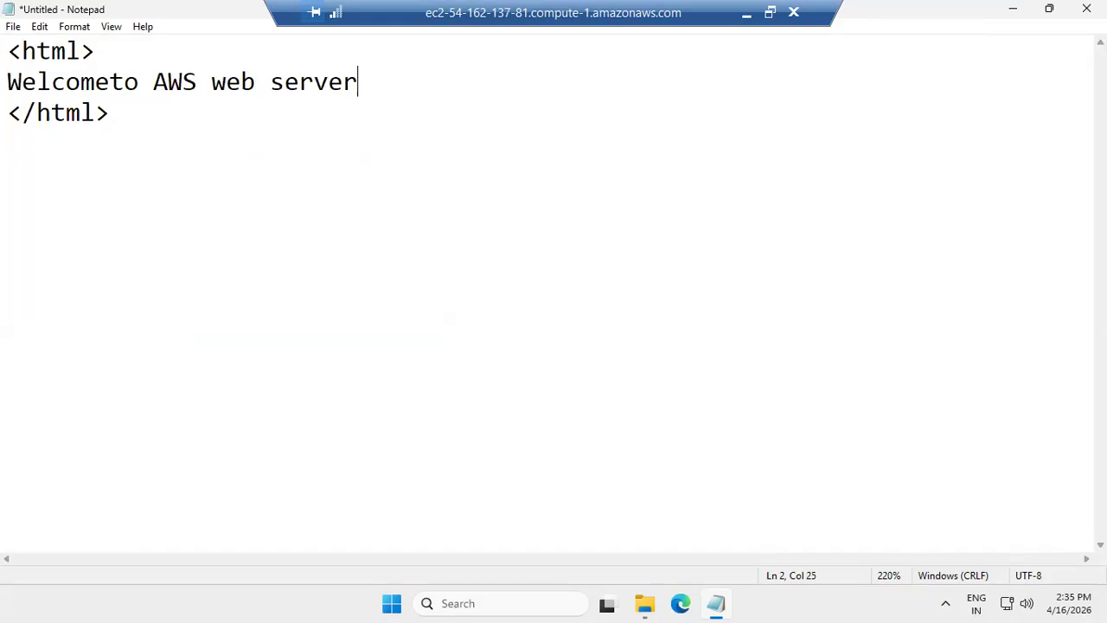
pyautogui.click(110, 82)
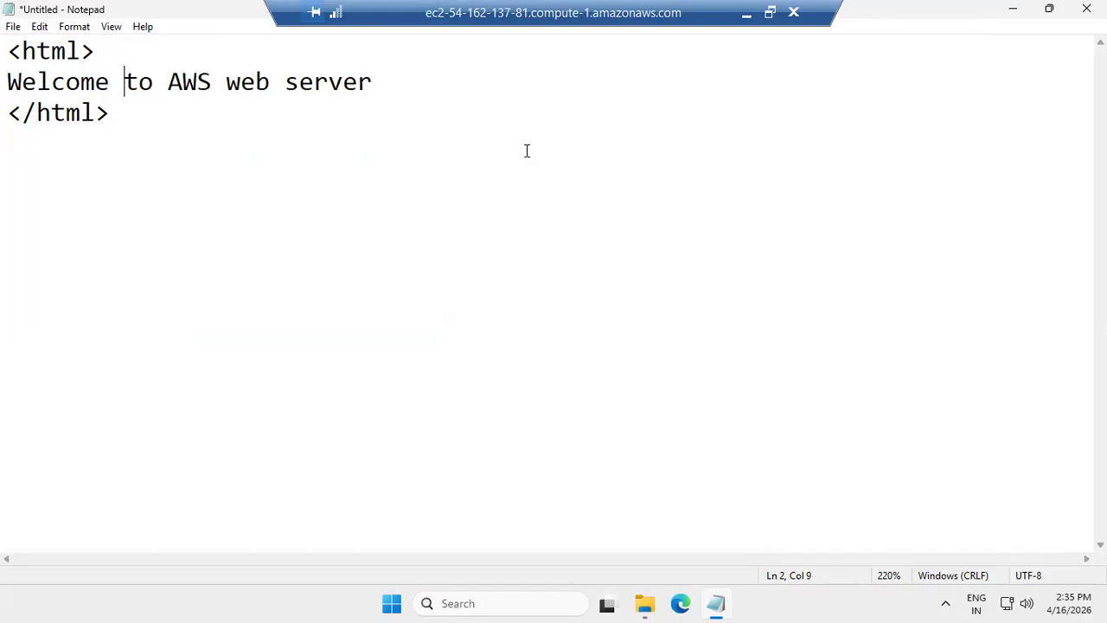
# - Wrap the welcome line in an <h2> opening tag and an </h2> closing tag
pyautogui.press('Down')
pyautogui.click(8, 81)
pyautogui.write('<')
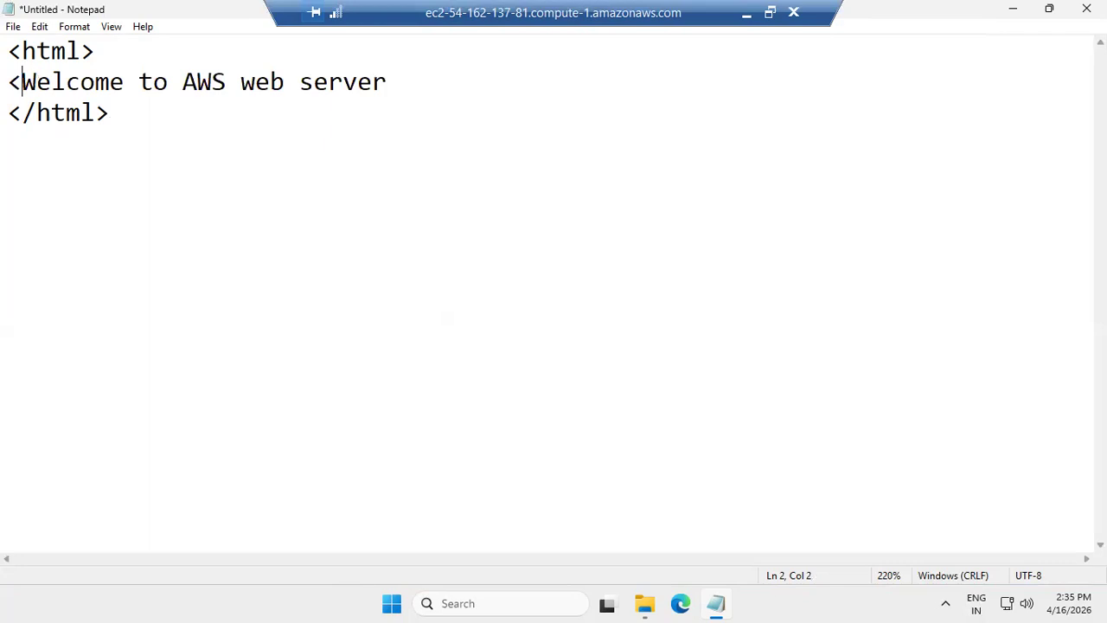
pyautogui.write('h2')
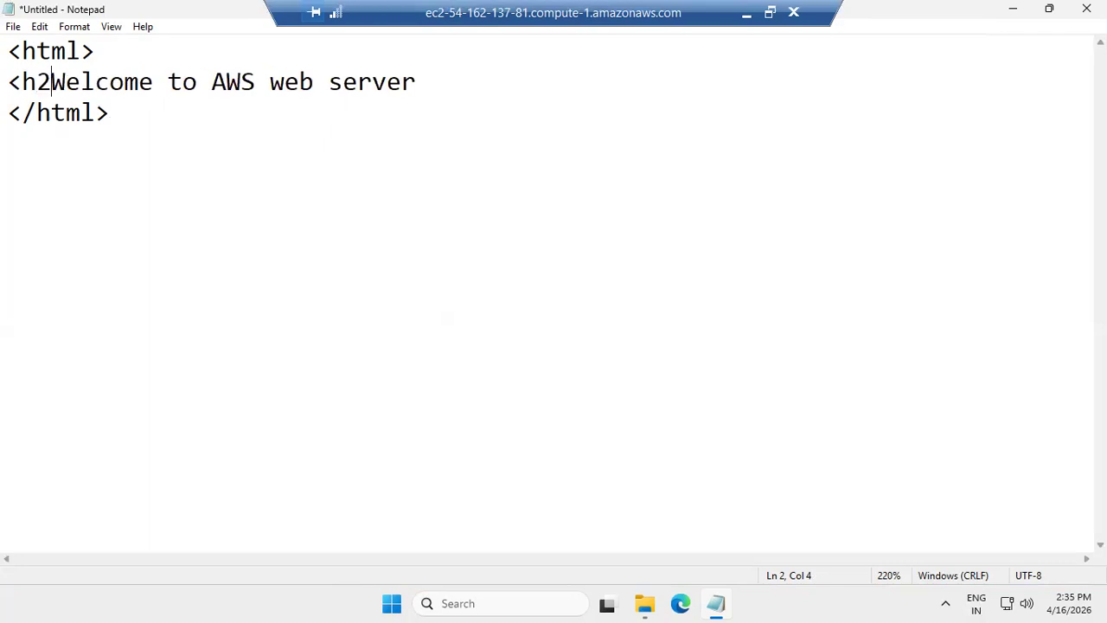
pyautogui.write('>')
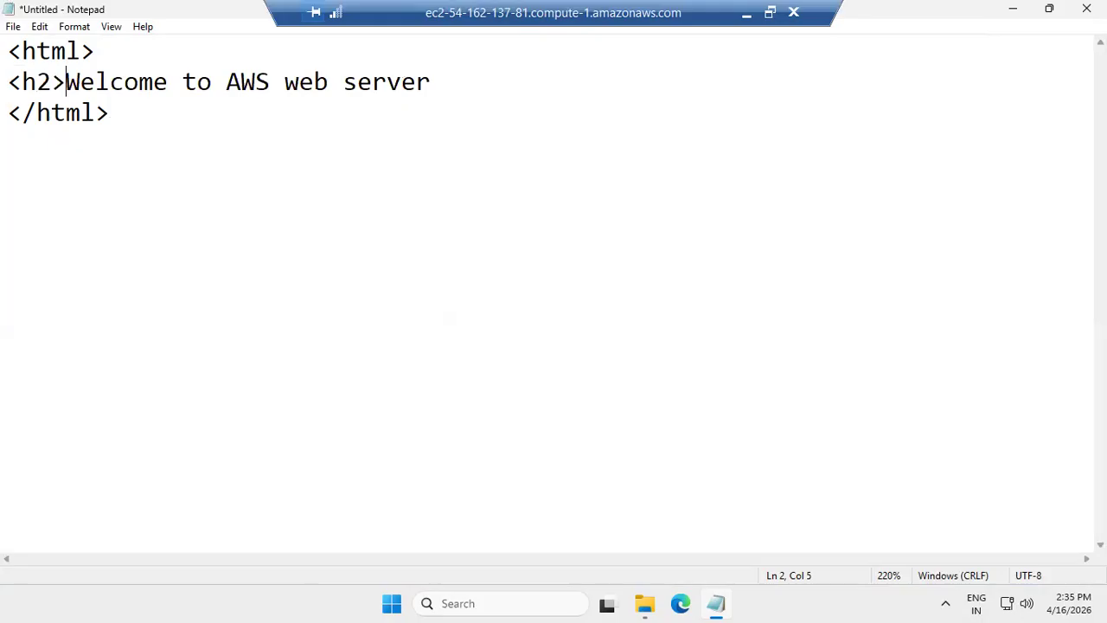
pyautogui.click(450, 81)
pyautogui.write('</h2>')
pyautogui.click(573, 149)
# - Start saving the document as a new file and navigate to the C:\inetpub\wwwroot folder
pyautogui.click(13, 27)
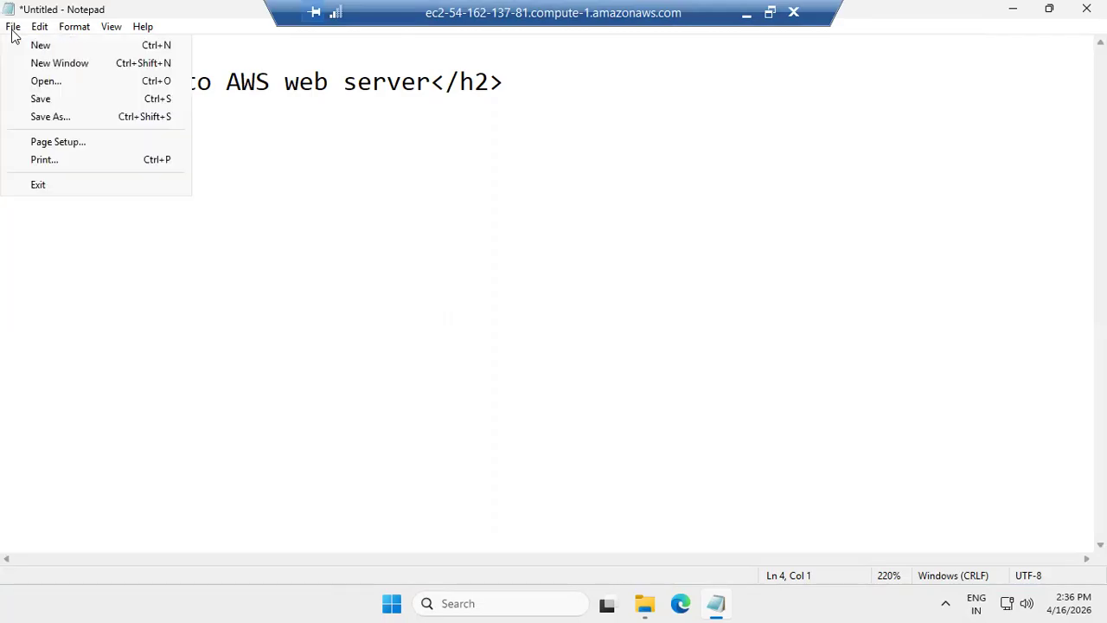
pyautogui.click(69, 116)
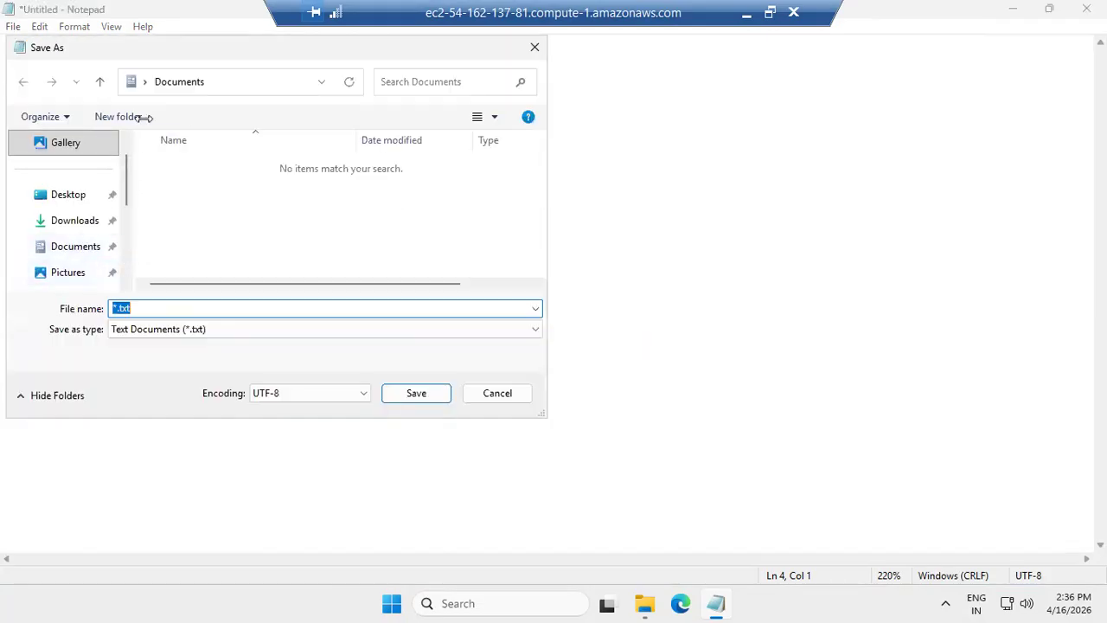
pyautogui.click(321, 83)
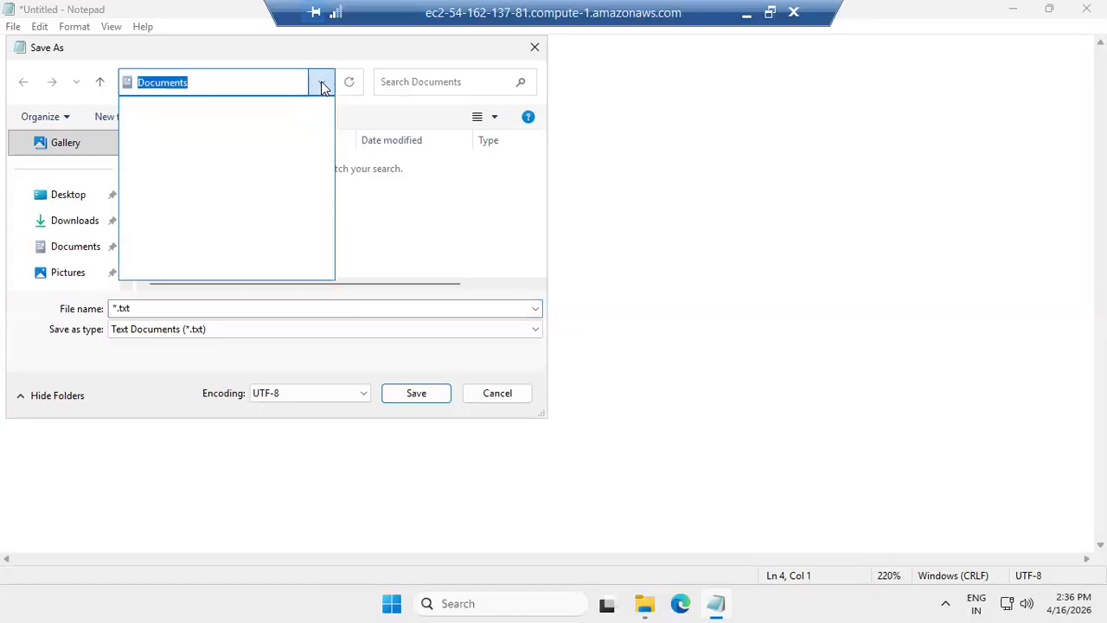
pyautogui.click(102, 82)
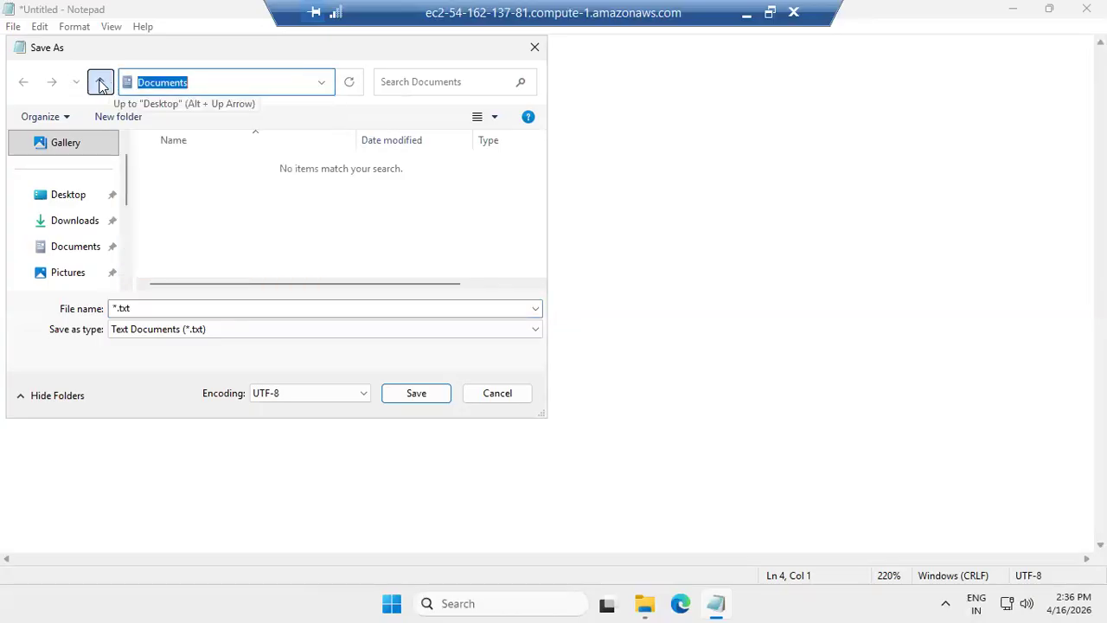
pyautogui.click(101, 82)
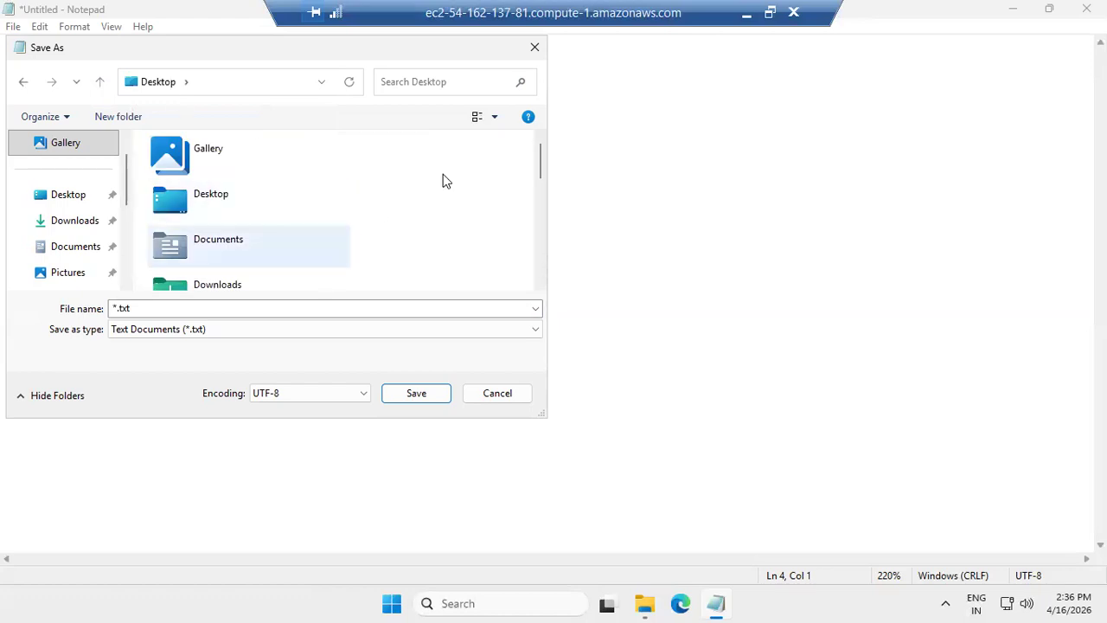
pyautogui.scroll(-5, 545, 289)
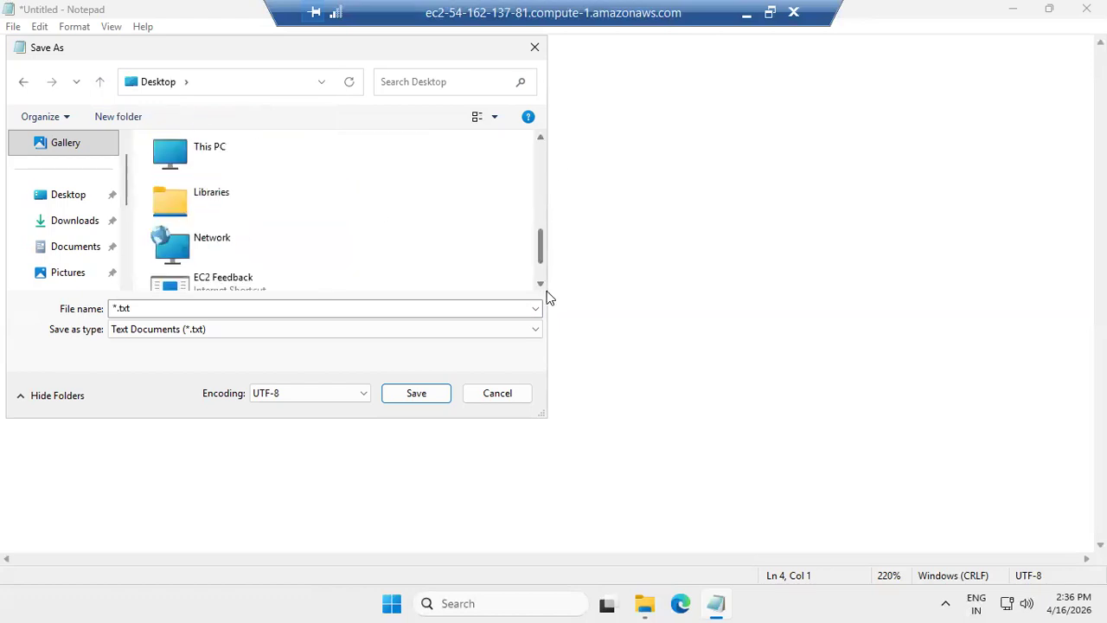
pyautogui.moveTo(541, 251); pyautogui.dragTo(543, 185)
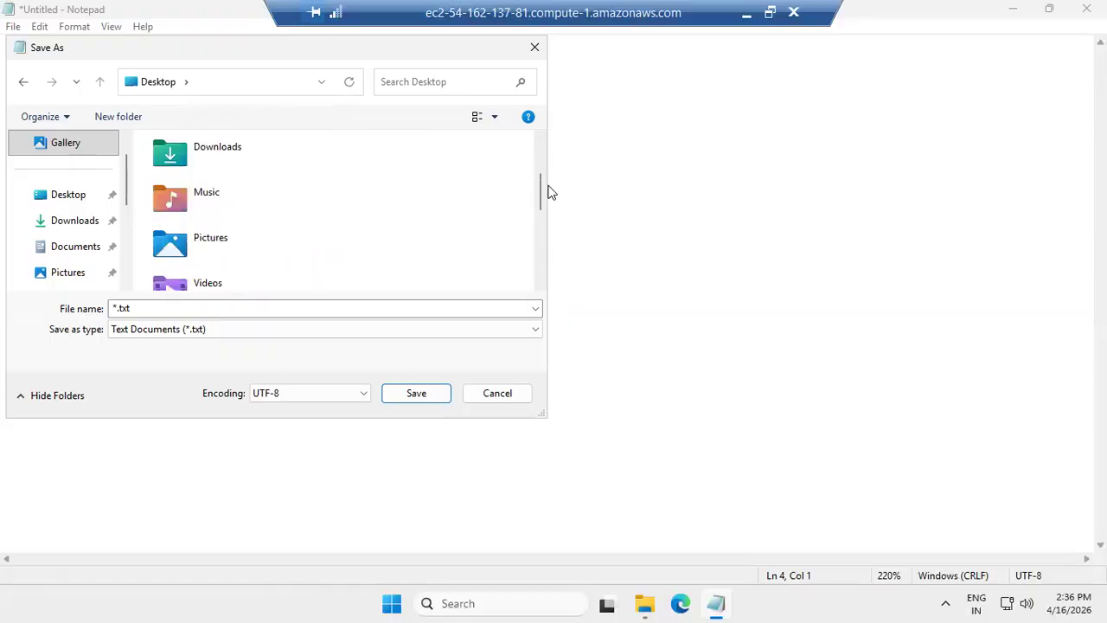
pyautogui.moveTo(541, 197); pyautogui.dragTo(545, 238)
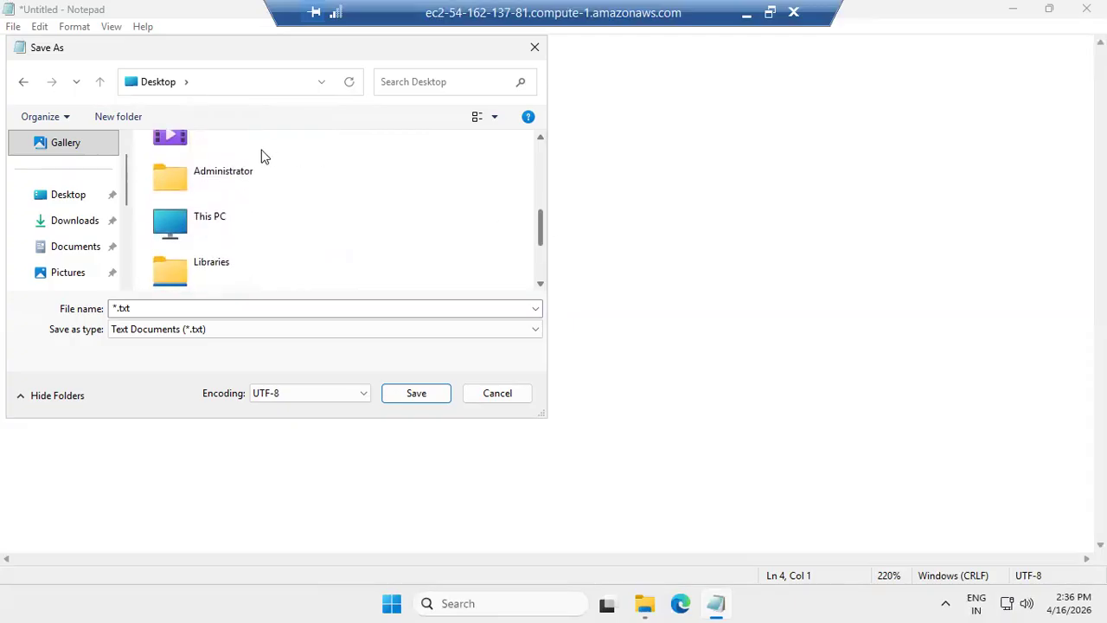
pyautogui.doubleClick(237, 233)
pyautogui.doubleClick(239, 184)
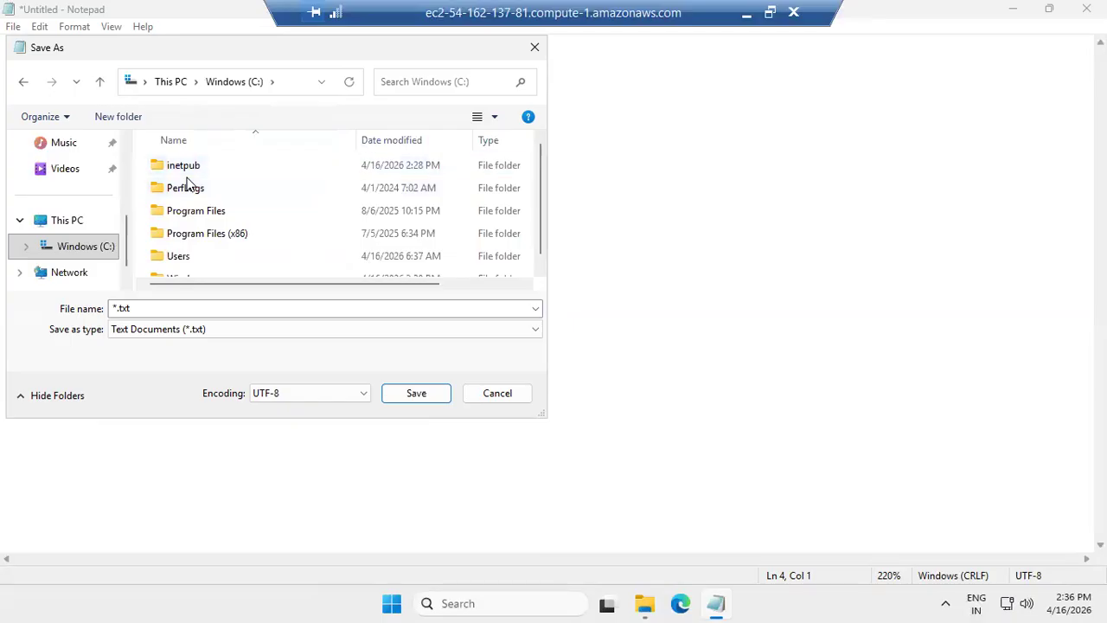
pyautogui.doubleClick(189, 171)
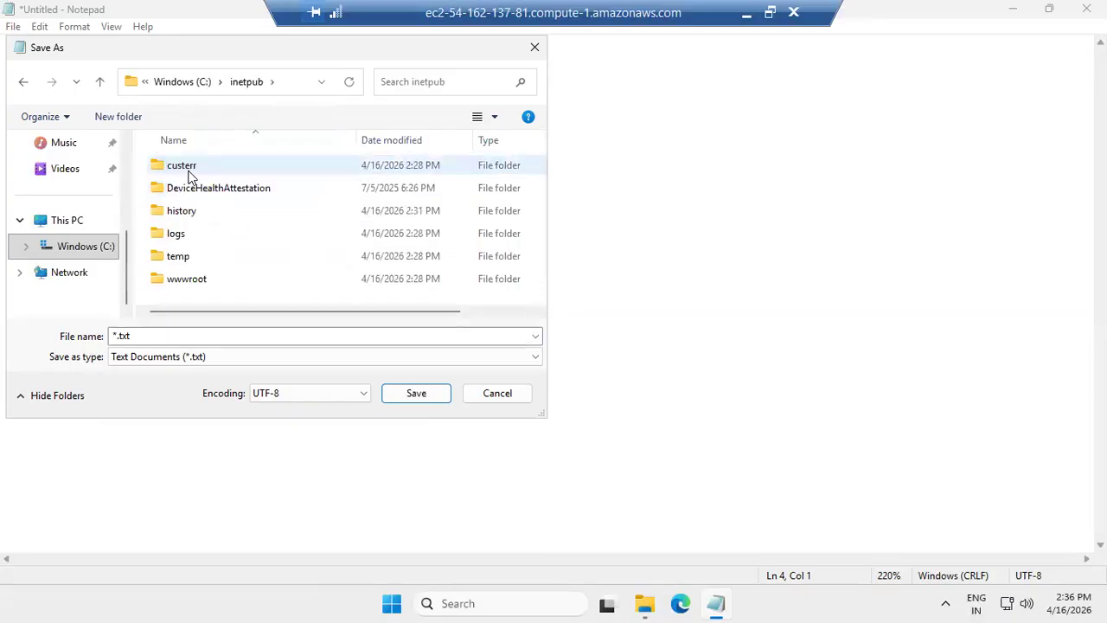
pyautogui.doubleClick(185, 285)
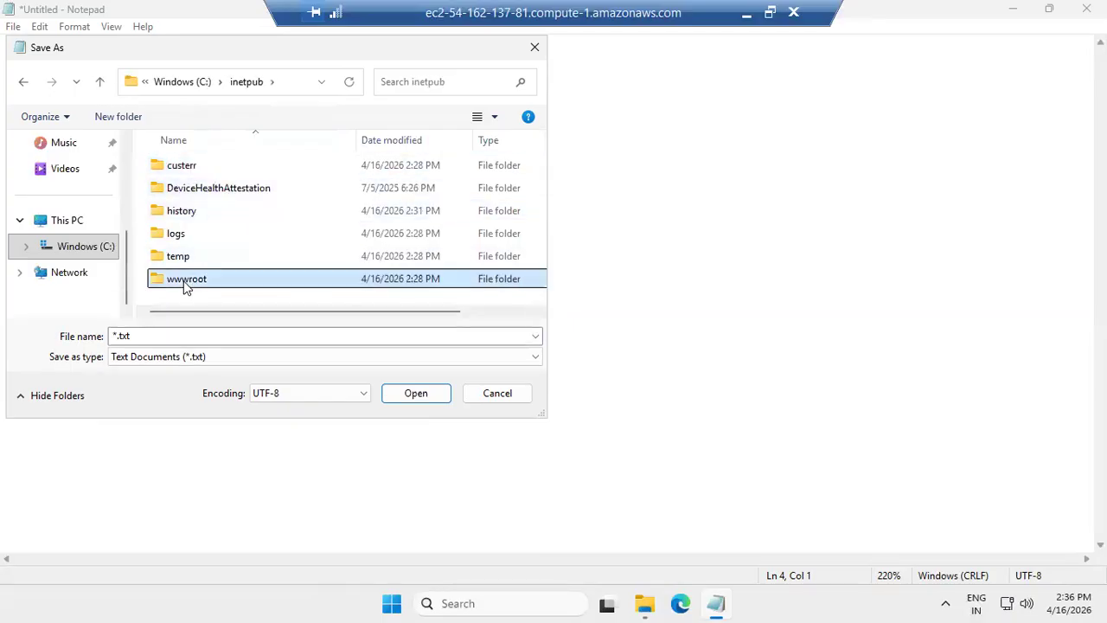
# - Save the file in wwwroot as index.html with the file type set to All Files
pyautogui.doubleClick(155, 332)
pyautogui.write('index.html')
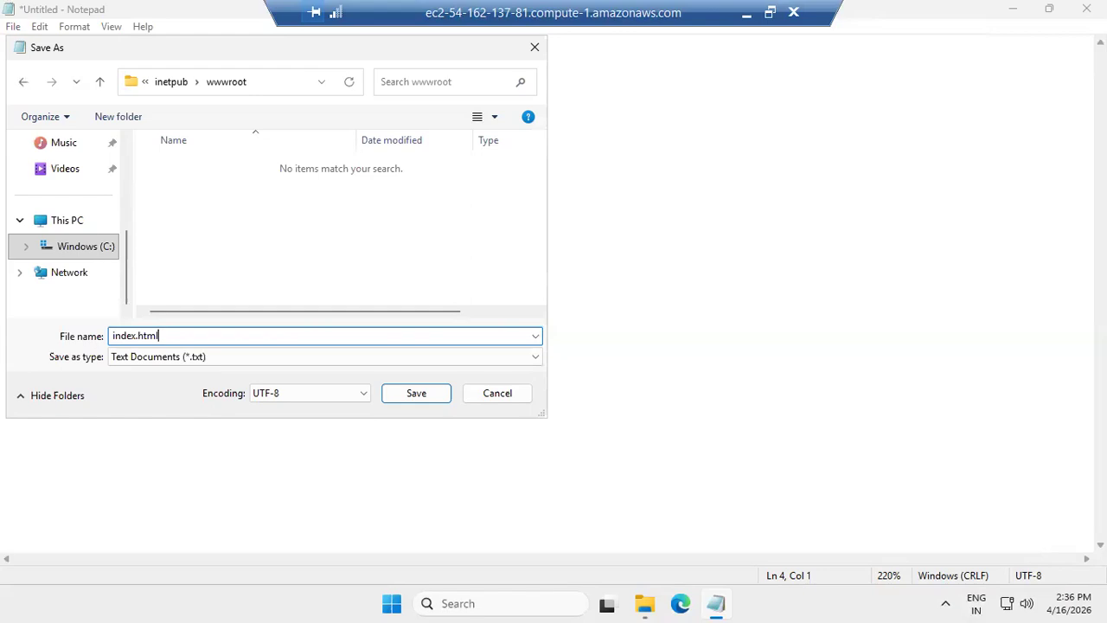
pyautogui.click(200, 357)
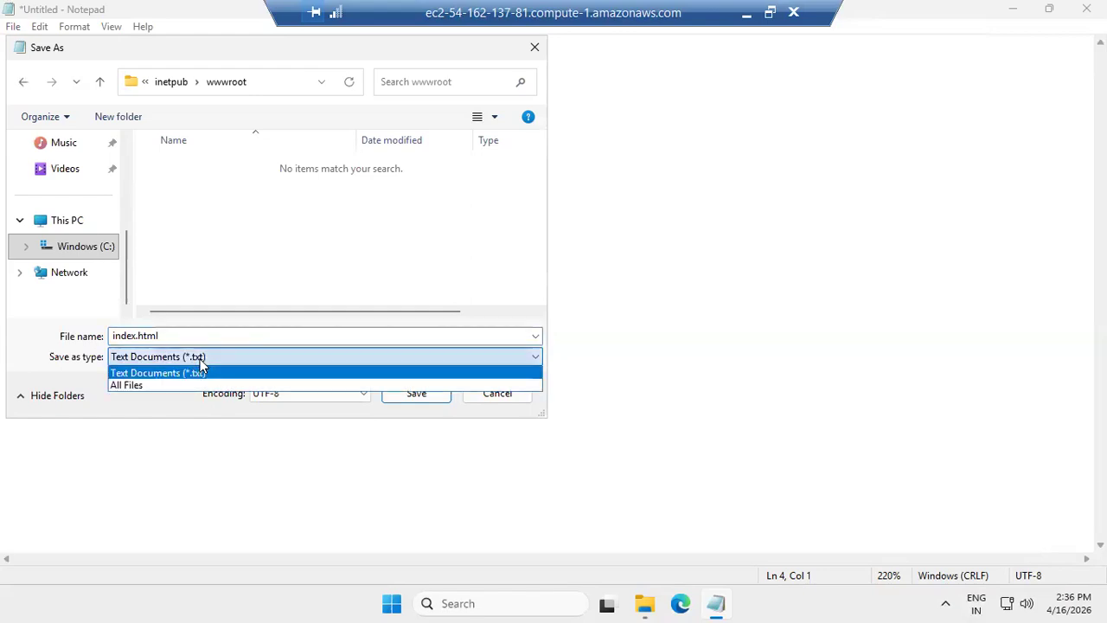
pyautogui.click(139, 386)
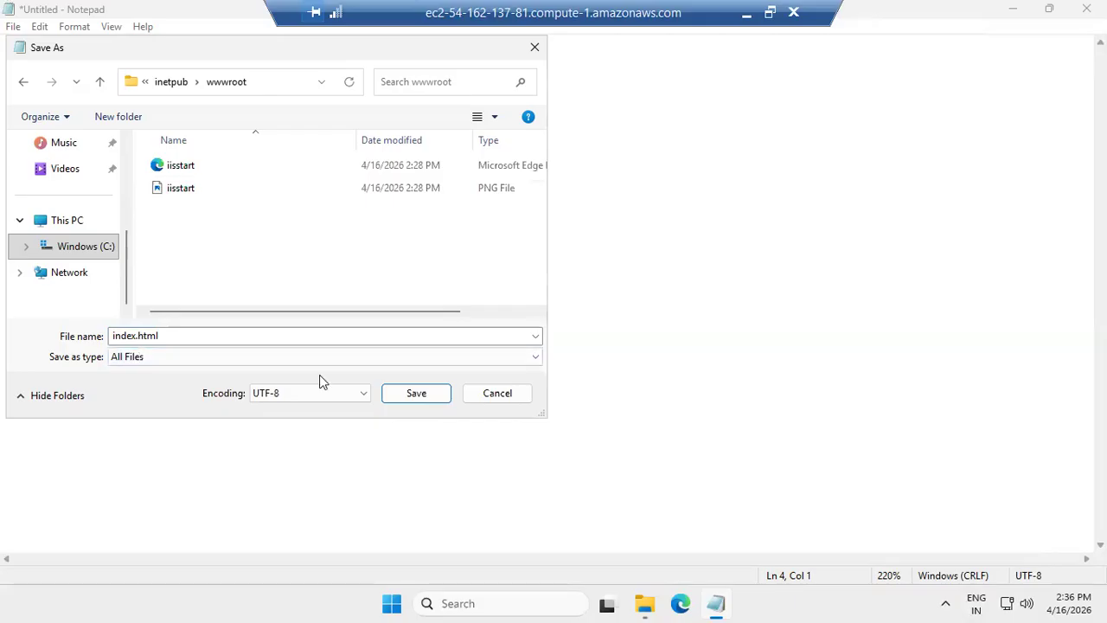
pyautogui.click(426, 397)
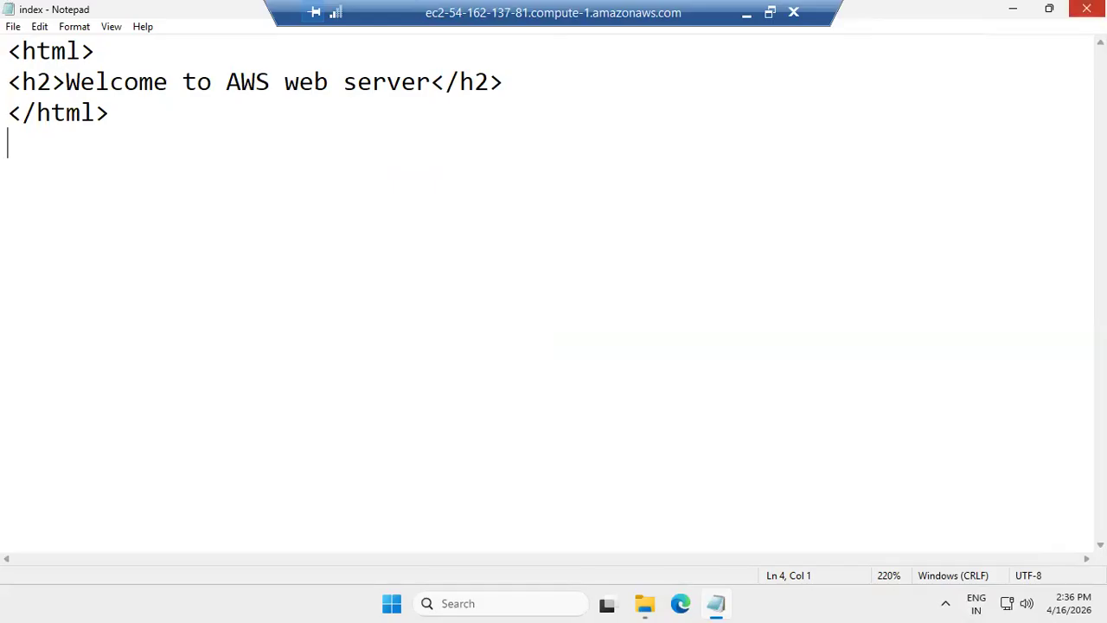
# - Close Notepad and File Explorer, then minimize the remote desktop session window
pyautogui.click(1086, 8)
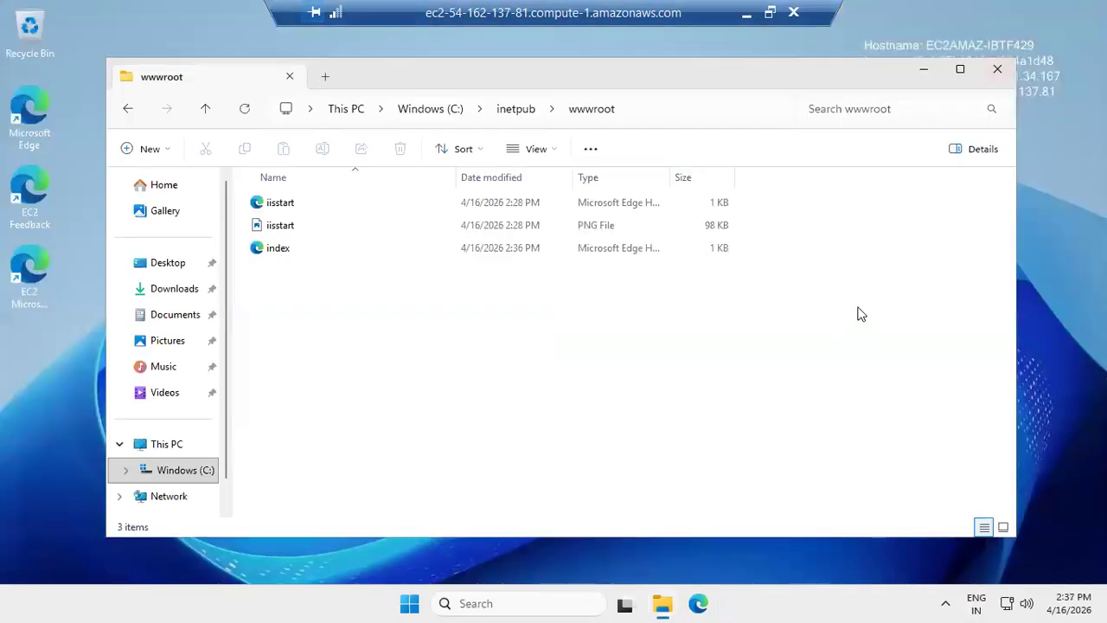
pyautogui.click(994, 71)
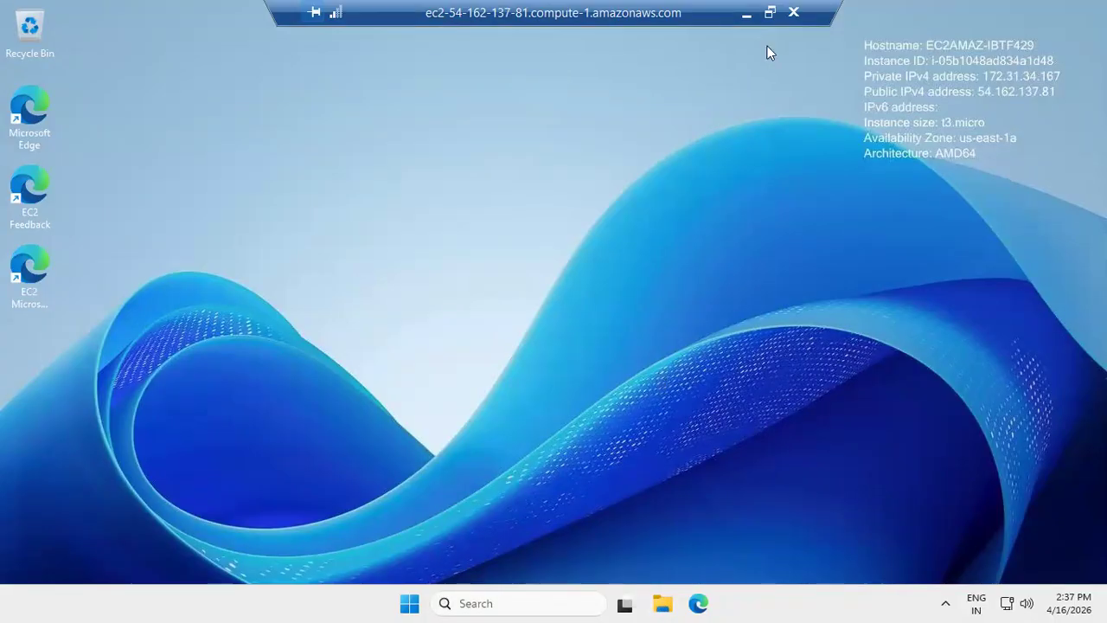
pyautogui.click(746, 13)
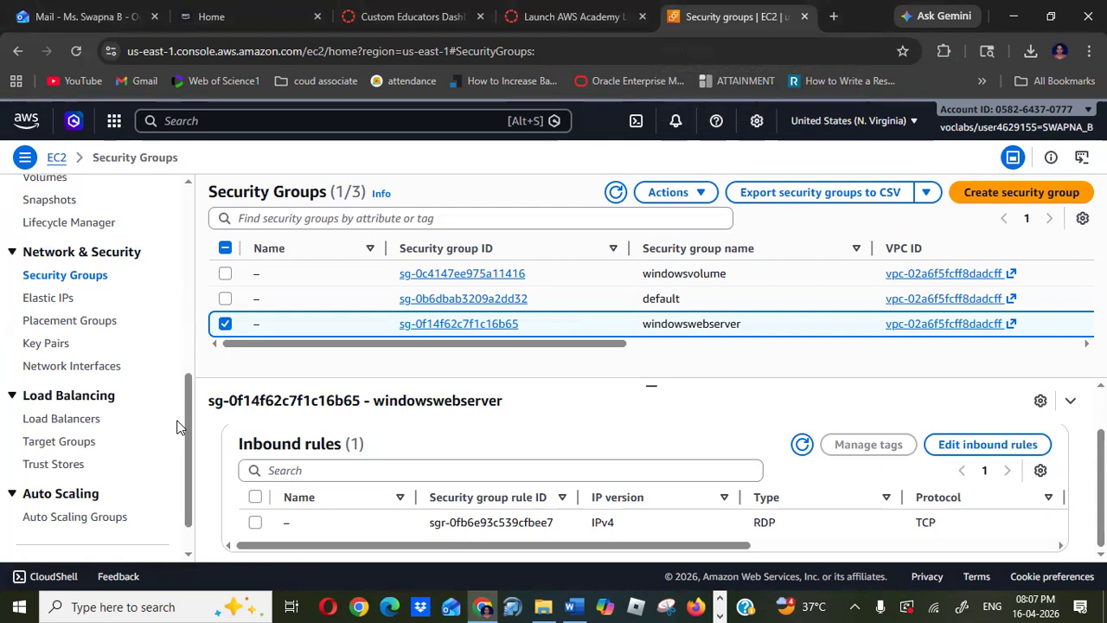
# - Switch to the EC2 Instances list and copy the windows instance's public IPv4 address from its details
pyautogui.click(571, 275)
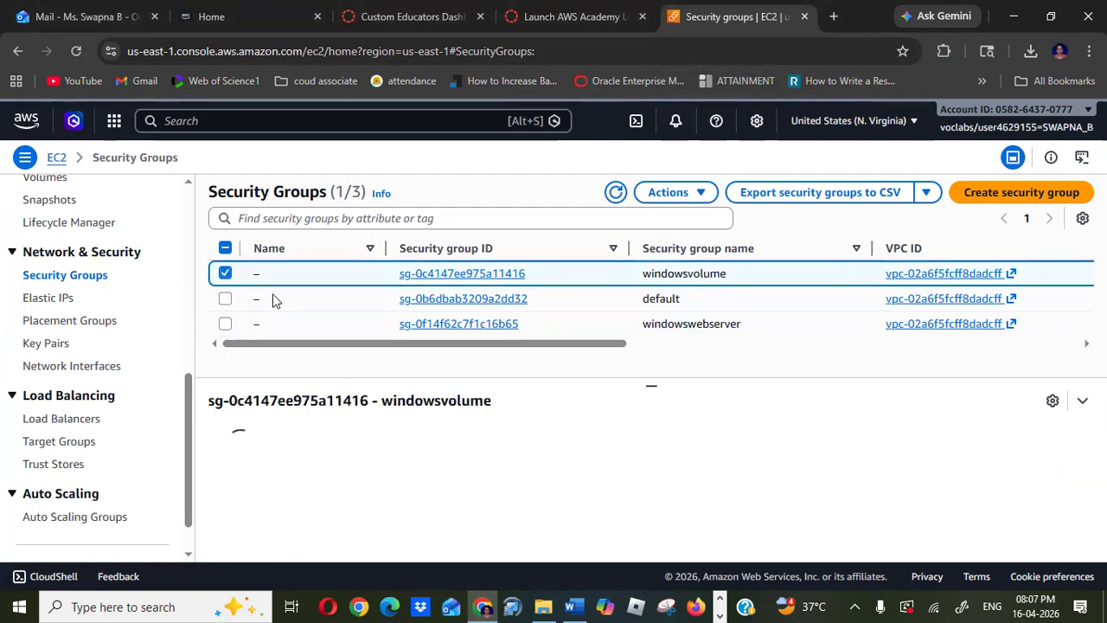
pyautogui.scroll(3, 195, 238)
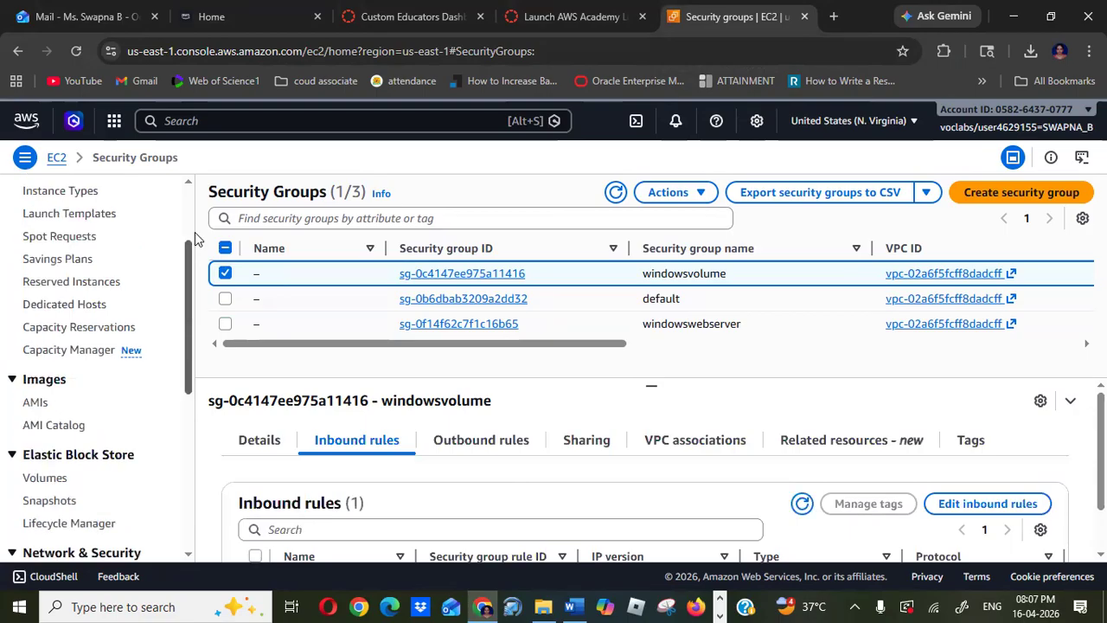
pyautogui.scroll(2, 195, 238)
pyautogui.click(59, 337)
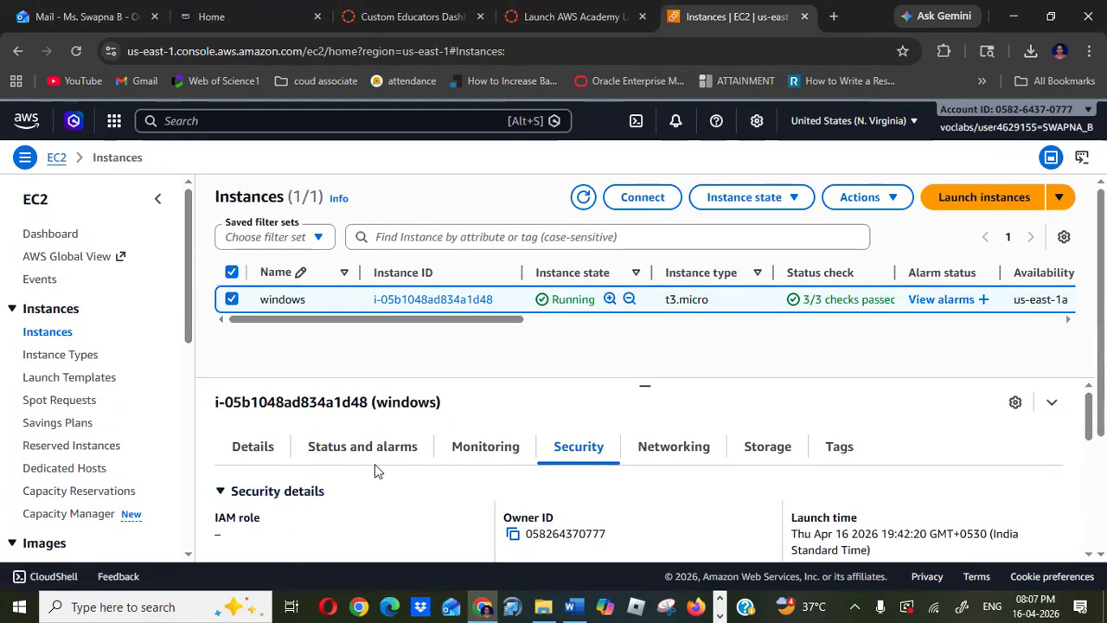
pyautogui.click(242, 453)
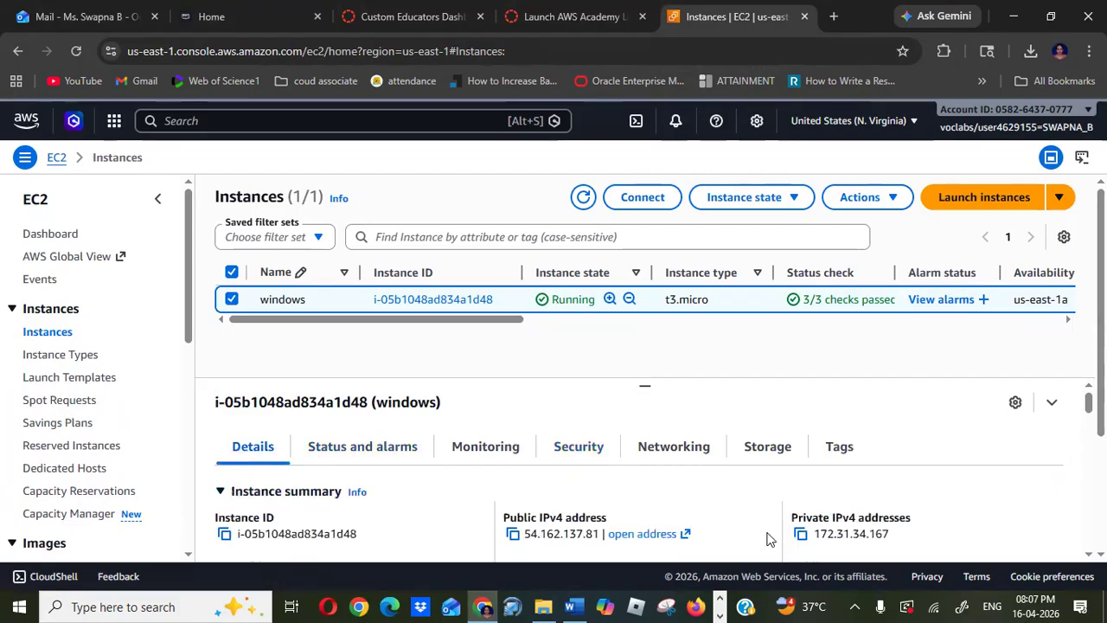
pyautogui.click(513, 534)
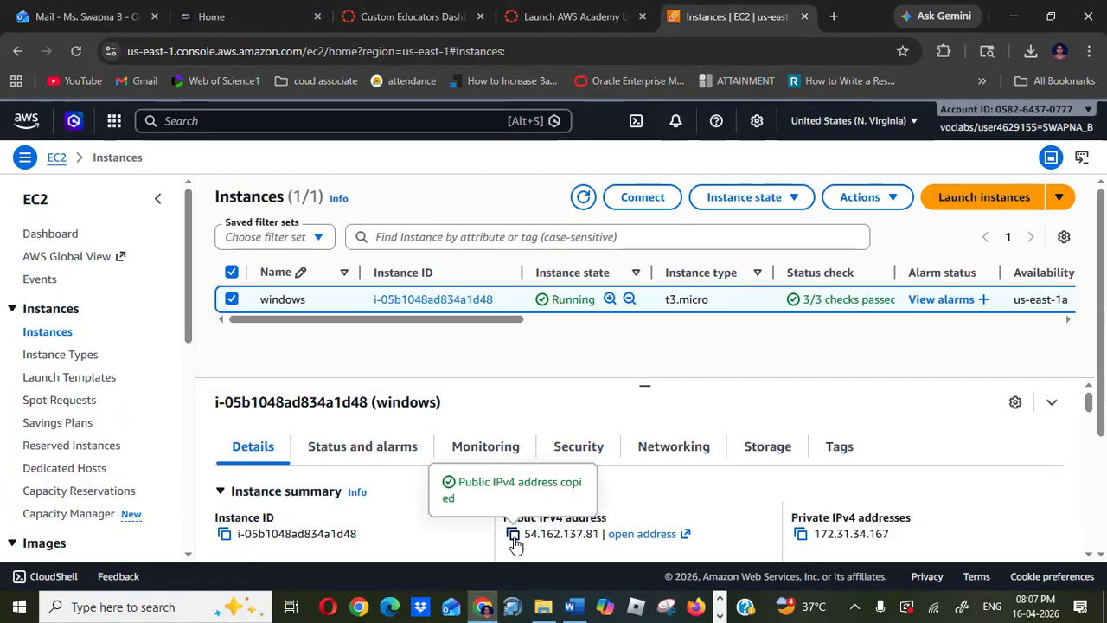
# - Open a new browser tab and browse to the copied public IP address 54.162.137.81
pyautogui.click(833, 16)
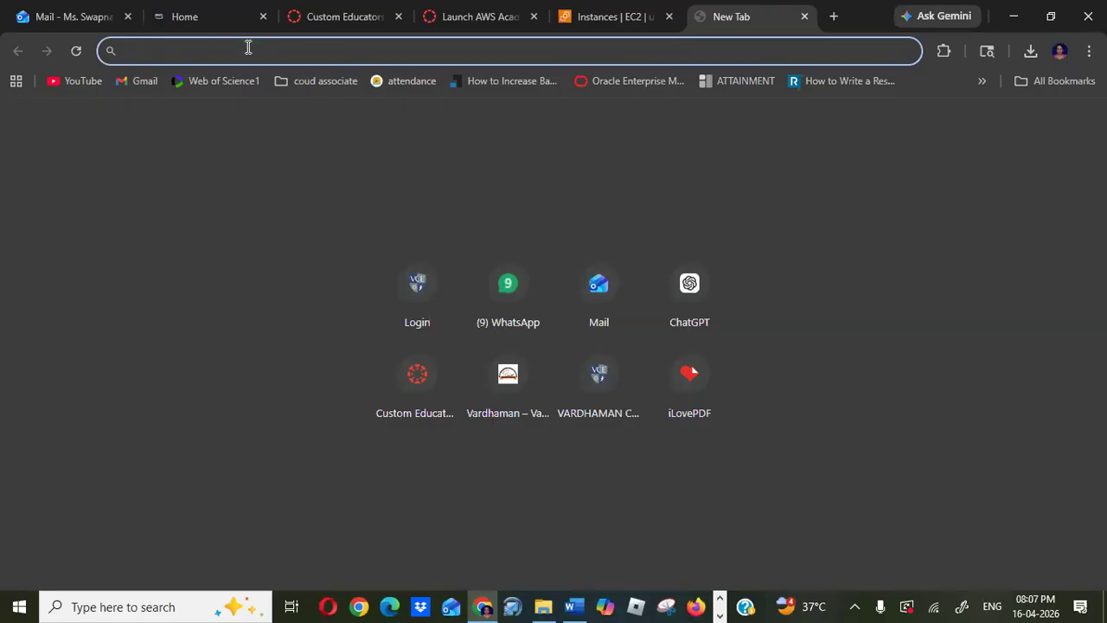
pyautogui.hotkey('ctrl', 'v')
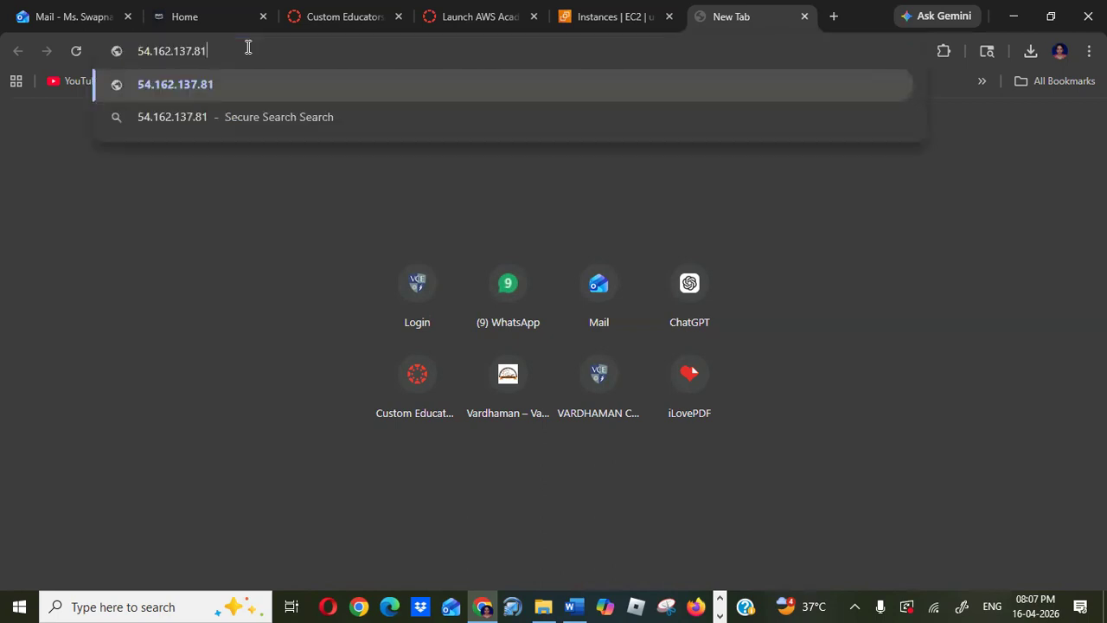
pyautogui.press('Return')
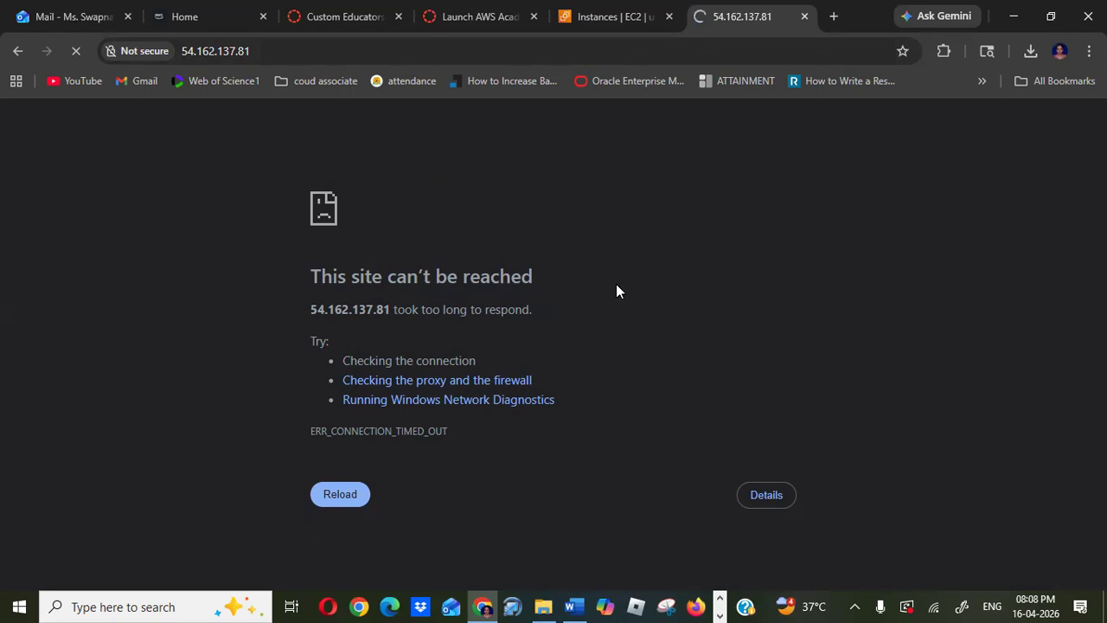
# - Open the windowswebserver security group's inbound rules for editing and add a new rule
pyautogui.click(593, 15)
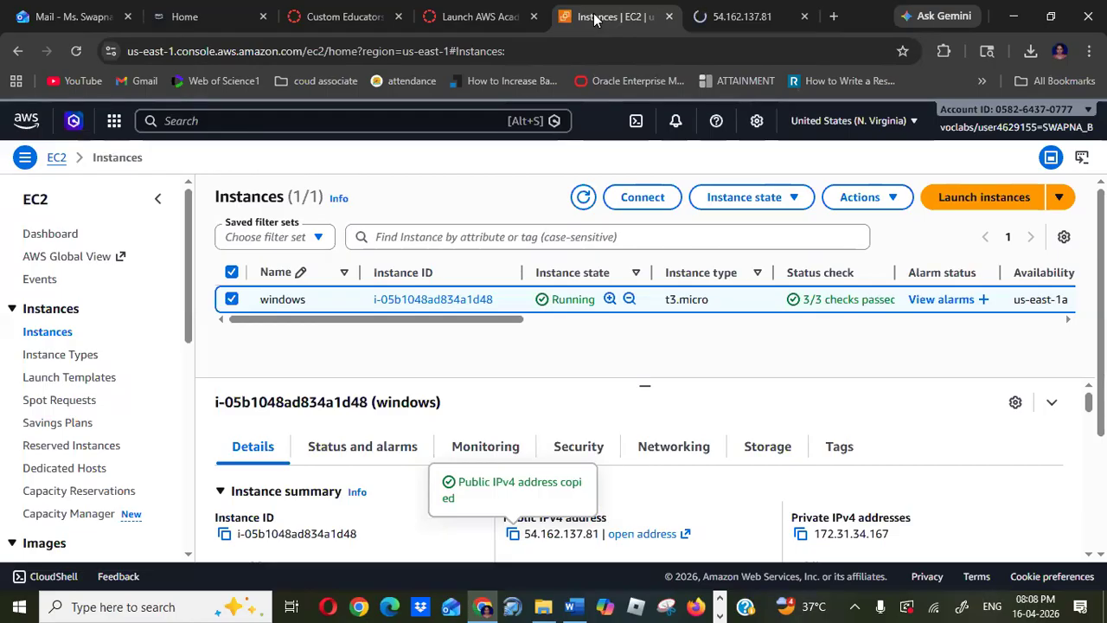
pyautogui.moveTo(190, 304); pyautogui.dragTo(199, 452)
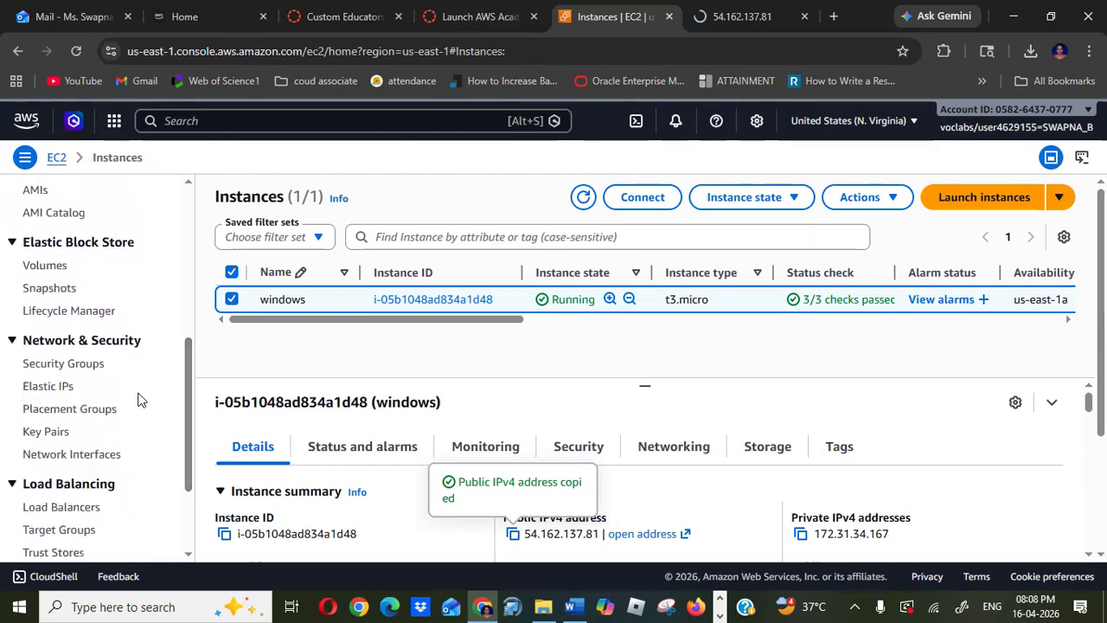
pyautogui.click(66, 370)
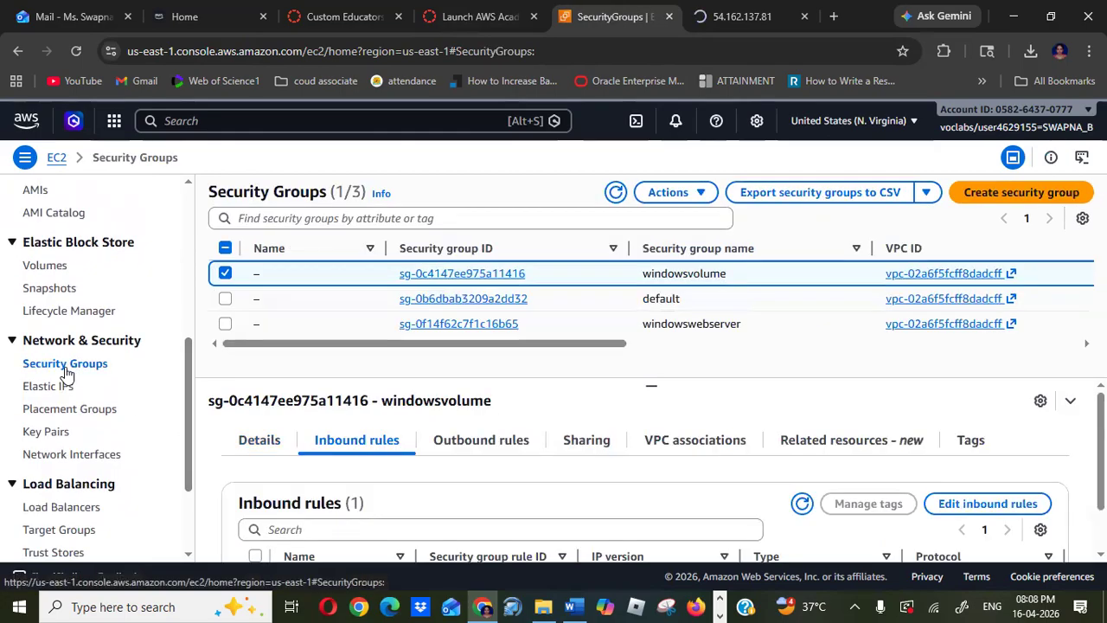
pyautogui.click(225, 326)
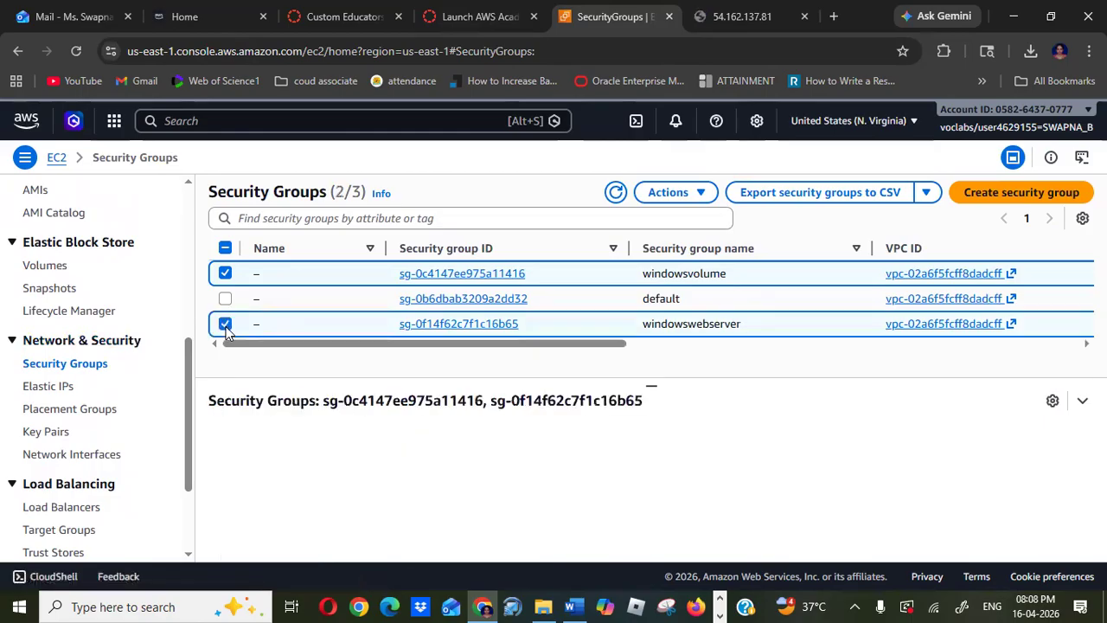
pyautogui.click(225, 273)
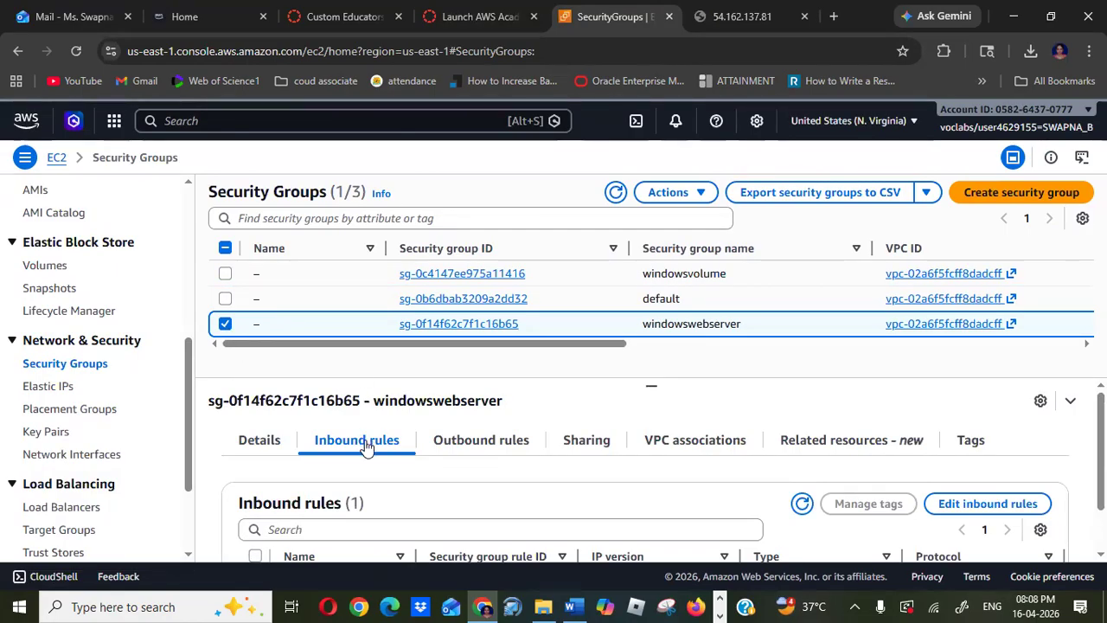
pyautogui.click(987, 504)
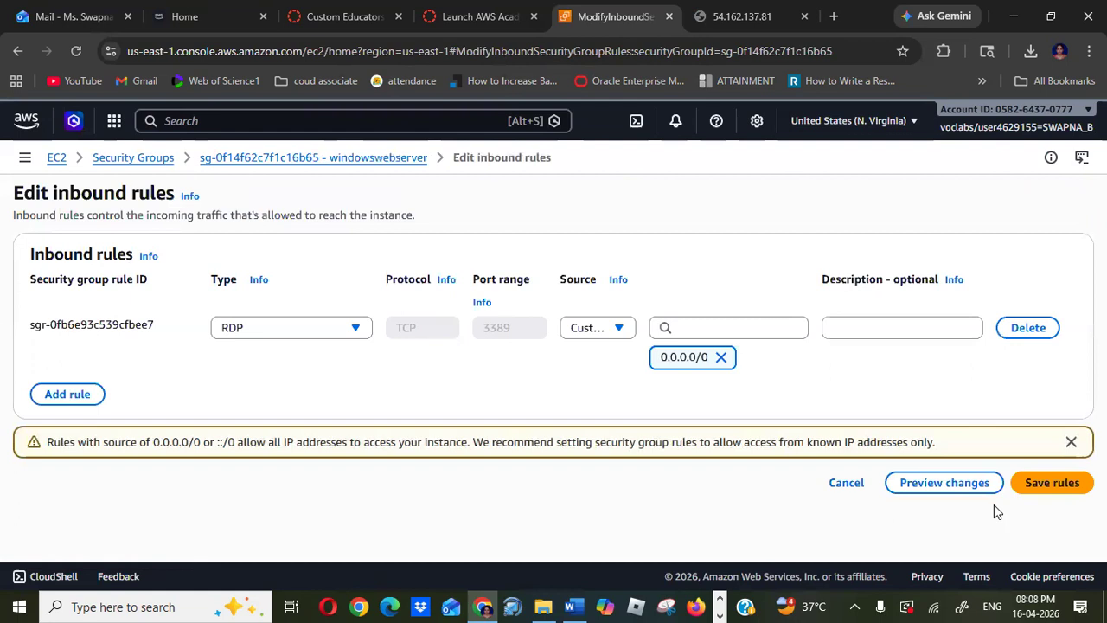
pyautogui.click(67, 395)
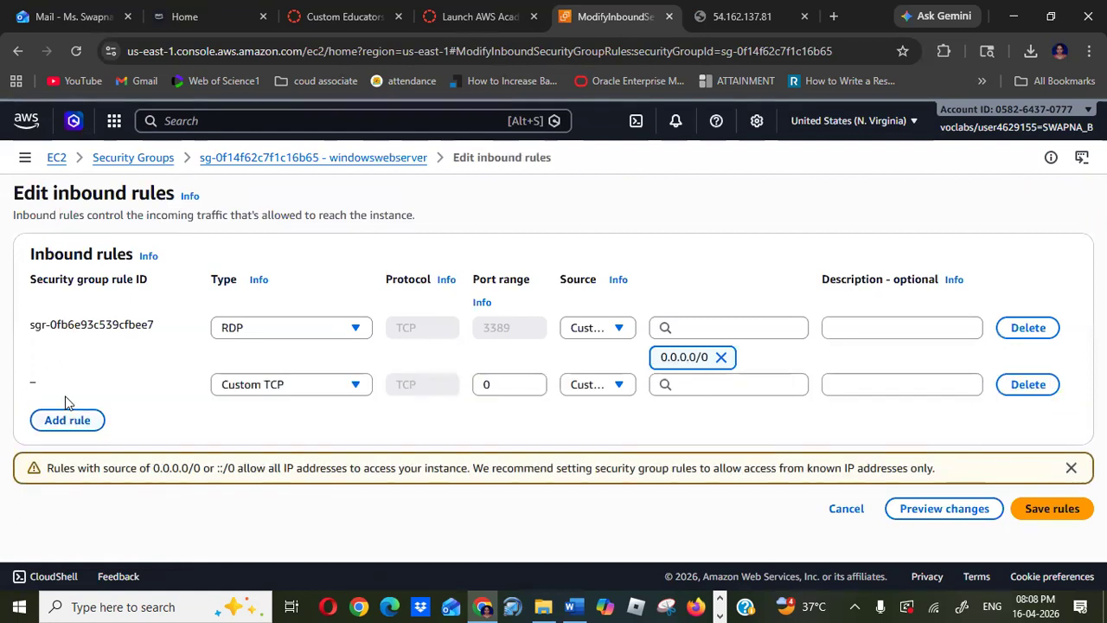
# - Set the new rule's type to HTTP with source Anywhere-IPv4 and save the inbound rules
pyautogui.click(356, 385)
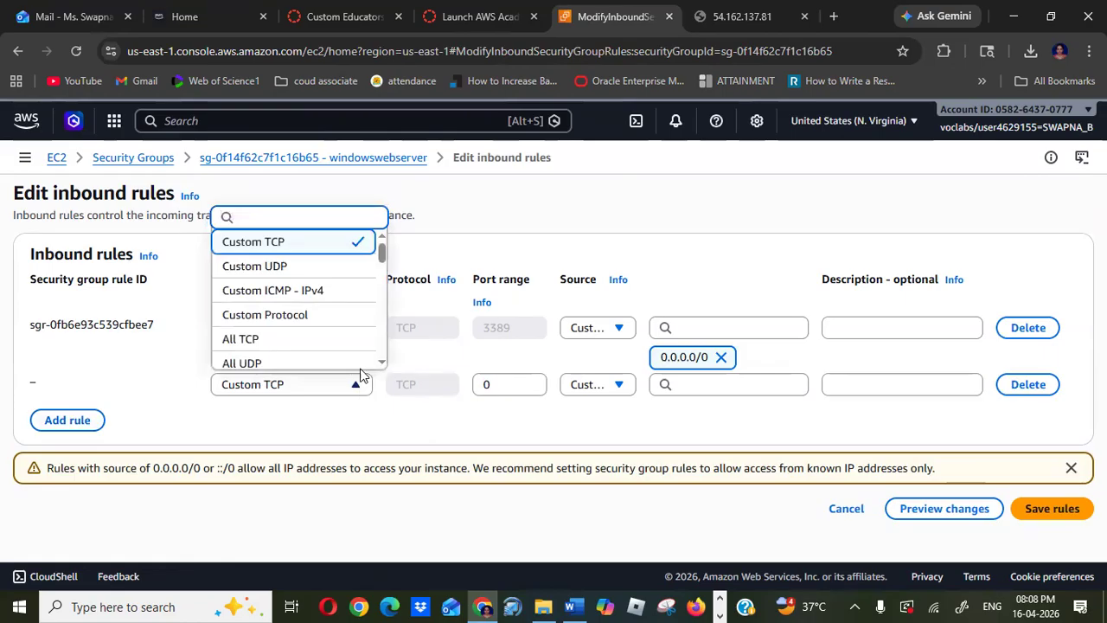
pyautogui.scroll(-1, 383, 364)
pyautogui.scroll(-3, 383, 364)
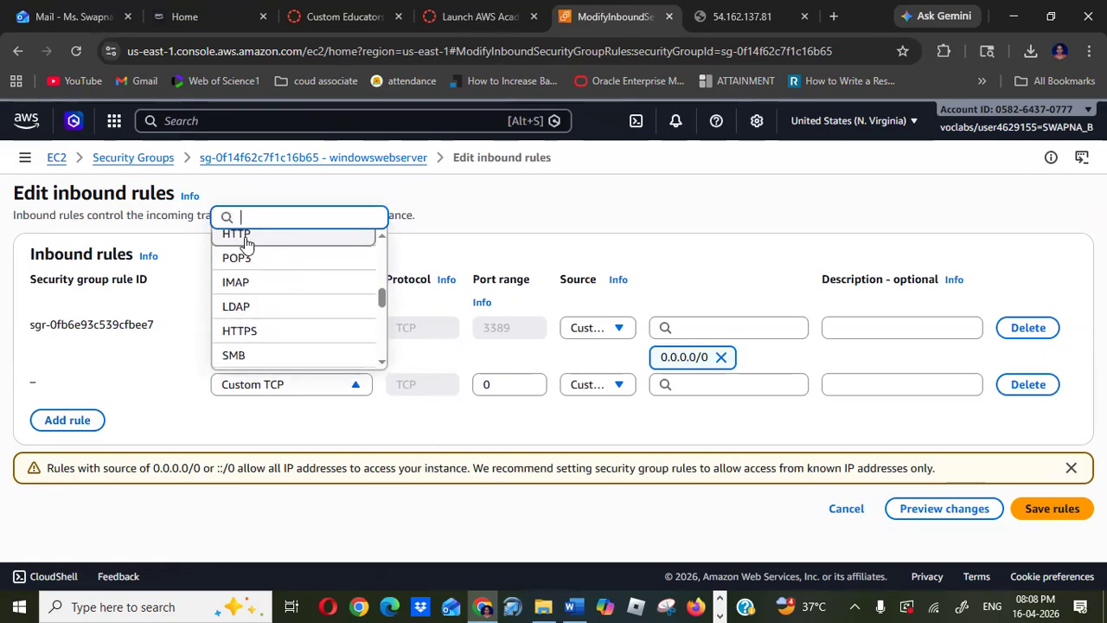
pyautogui.click(245, 237)
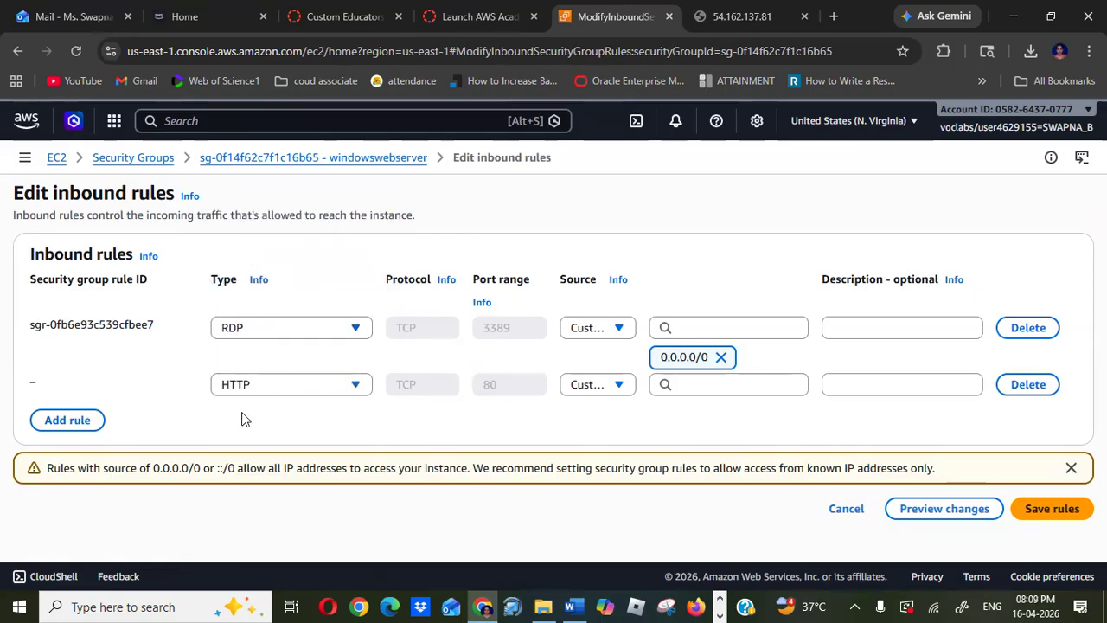
pyautogui.click(621, 387)
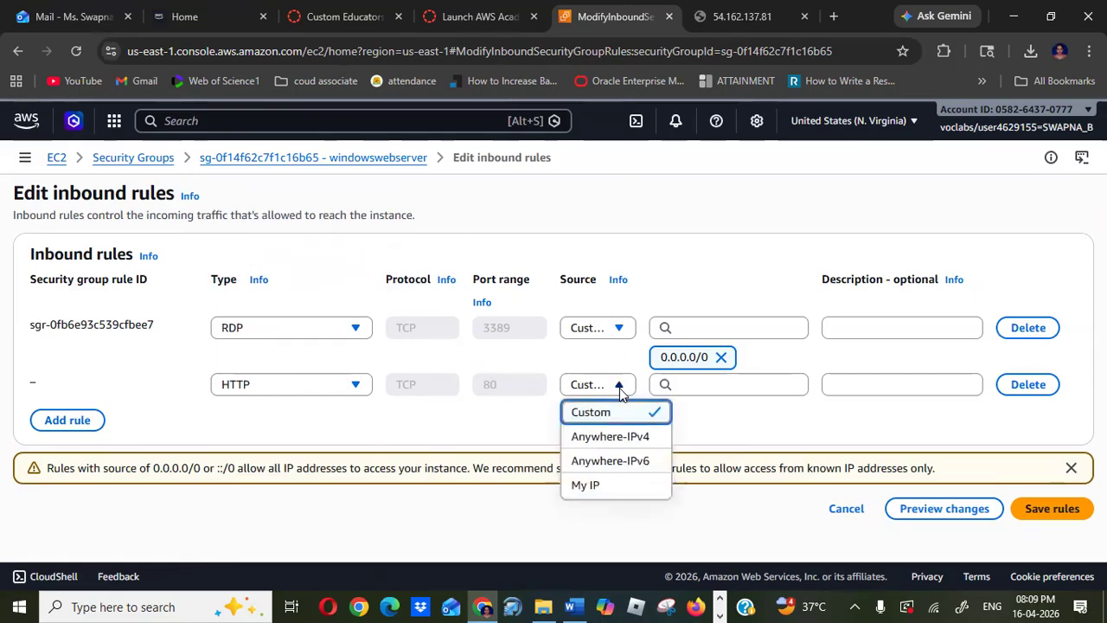
pyautogui.click(627, 442)
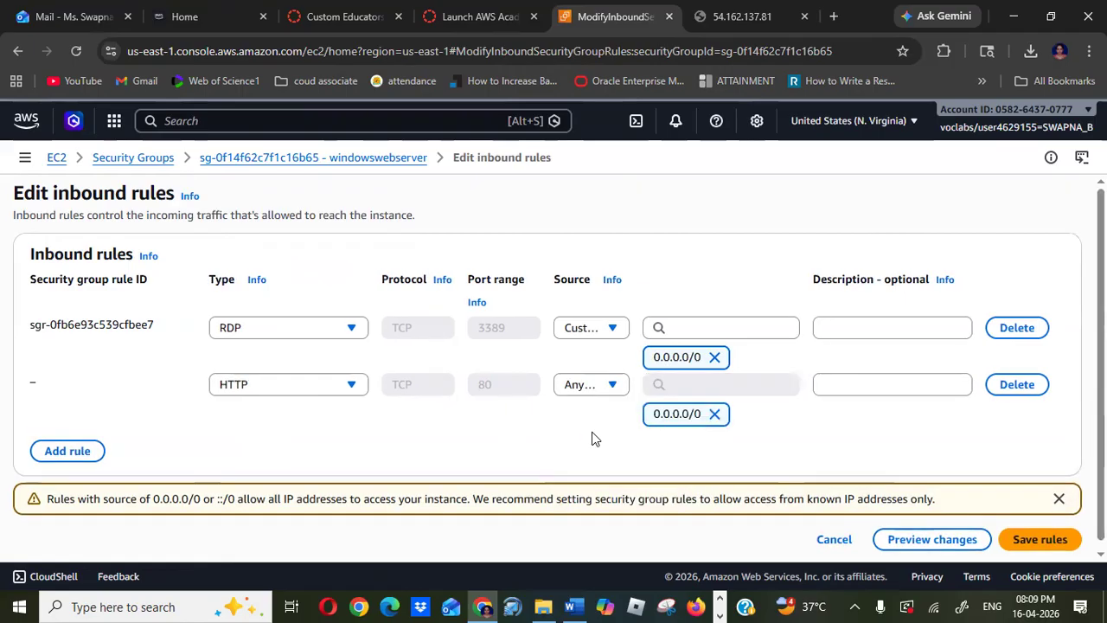
pyautogui.click(1040, 539)
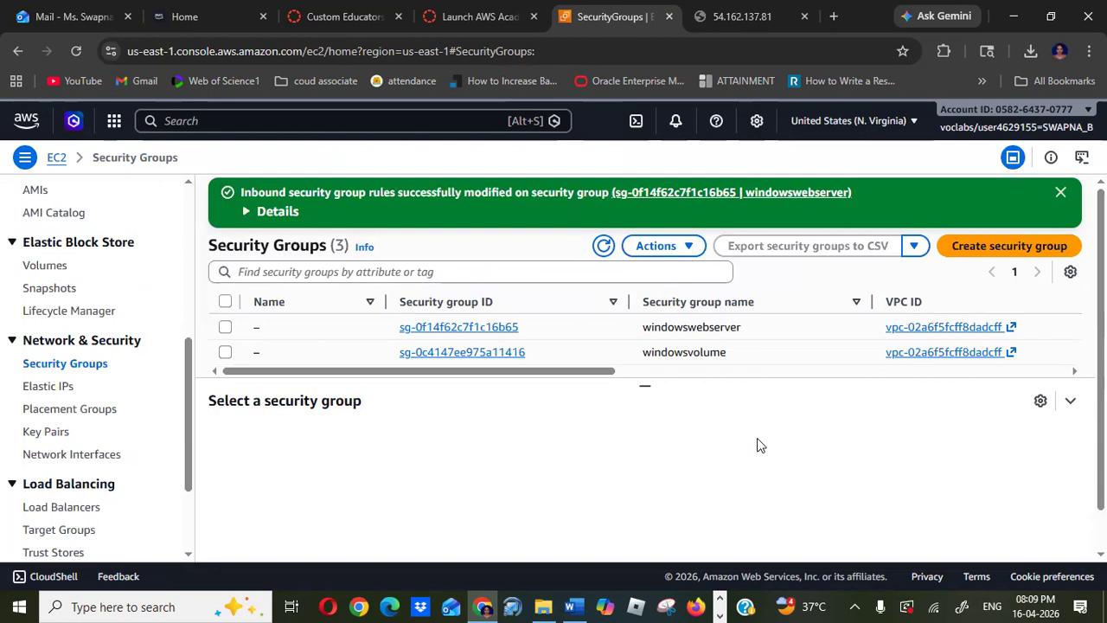
pyautogui.click(1061, 193)
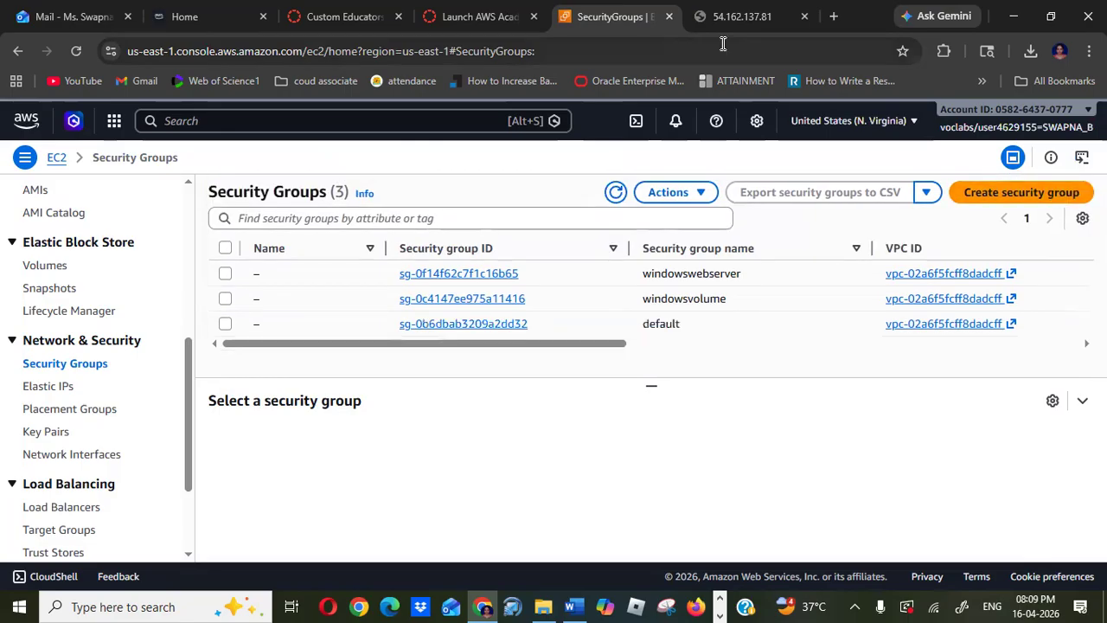
# - Switch to the public IP tab and reload the page to test the web server
pyautogui.click(759, 18)
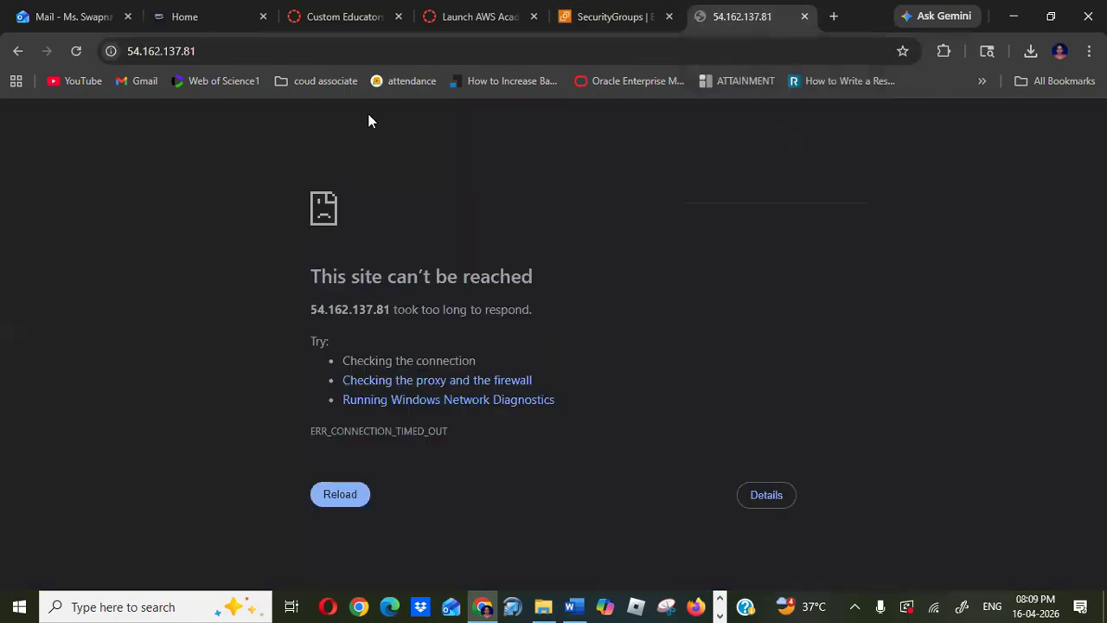
pyautogui.click(76, 52)
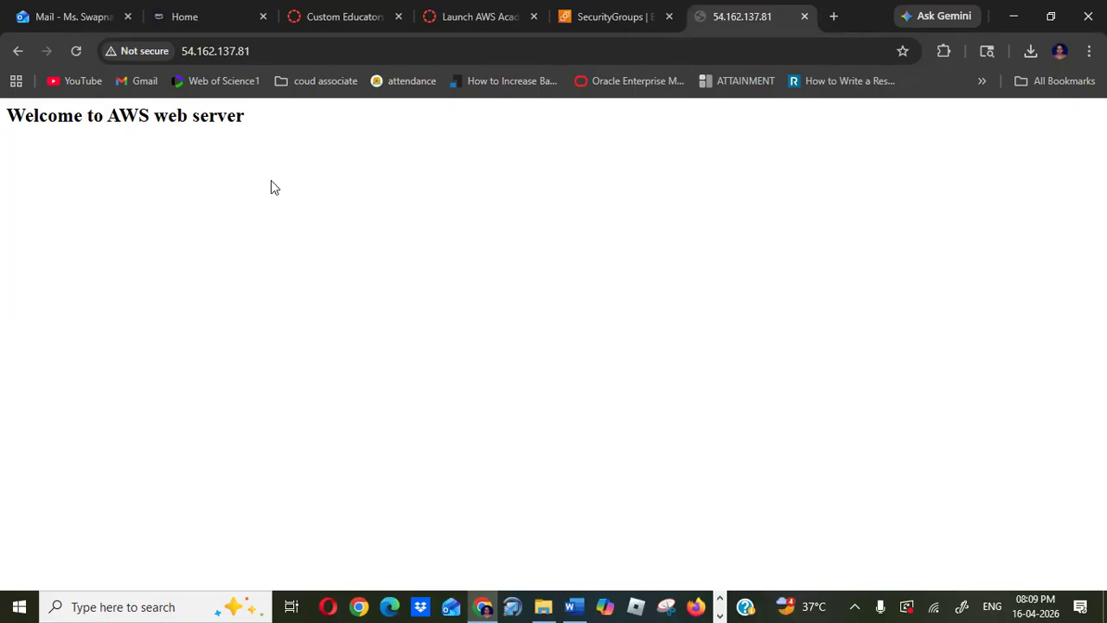
# - In the remote desktop session, browse File Explorer to C:\inetpub\wwwroot to view its files
pyautogui.hotkey('alt', 'Tab')
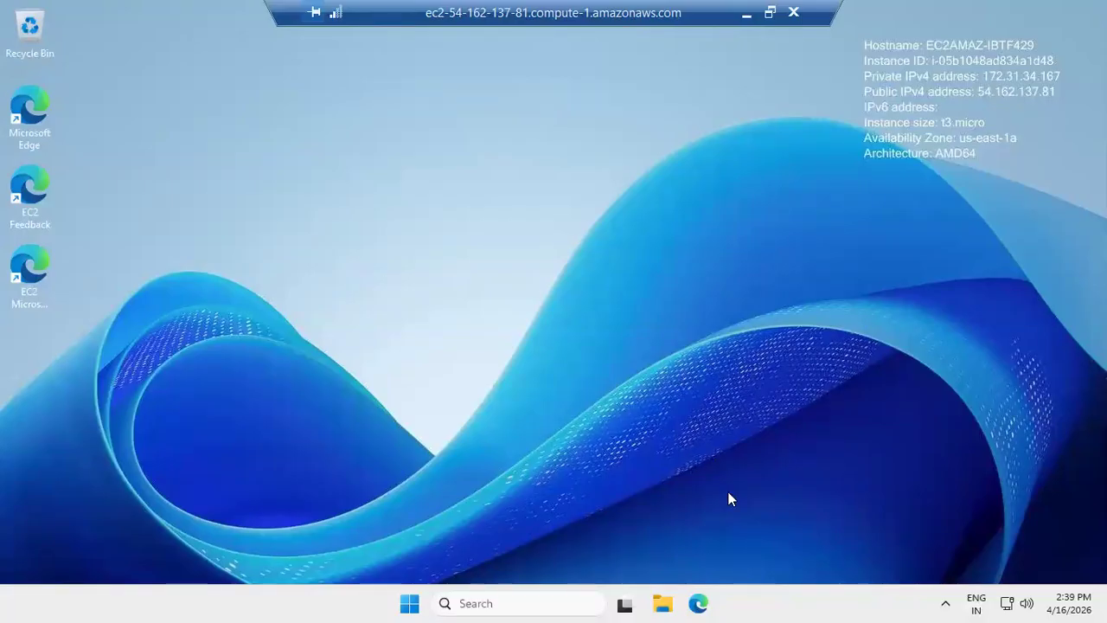
pyautogui.click(663, 603)
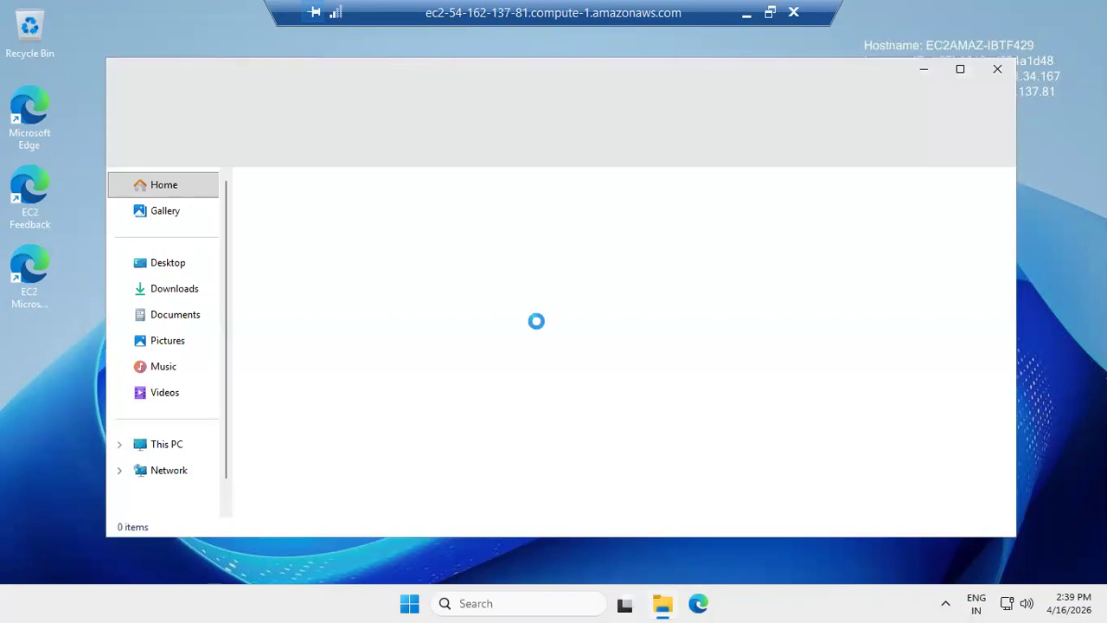
pyautogui.click(185, 470)
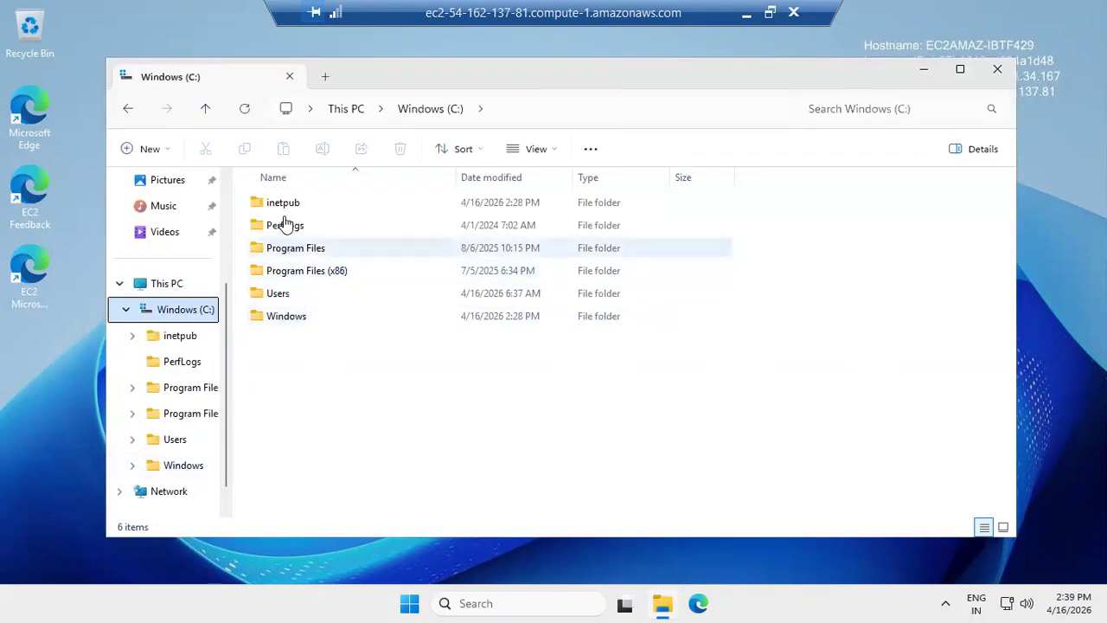
pyautogui.doubleClick(283, 208)
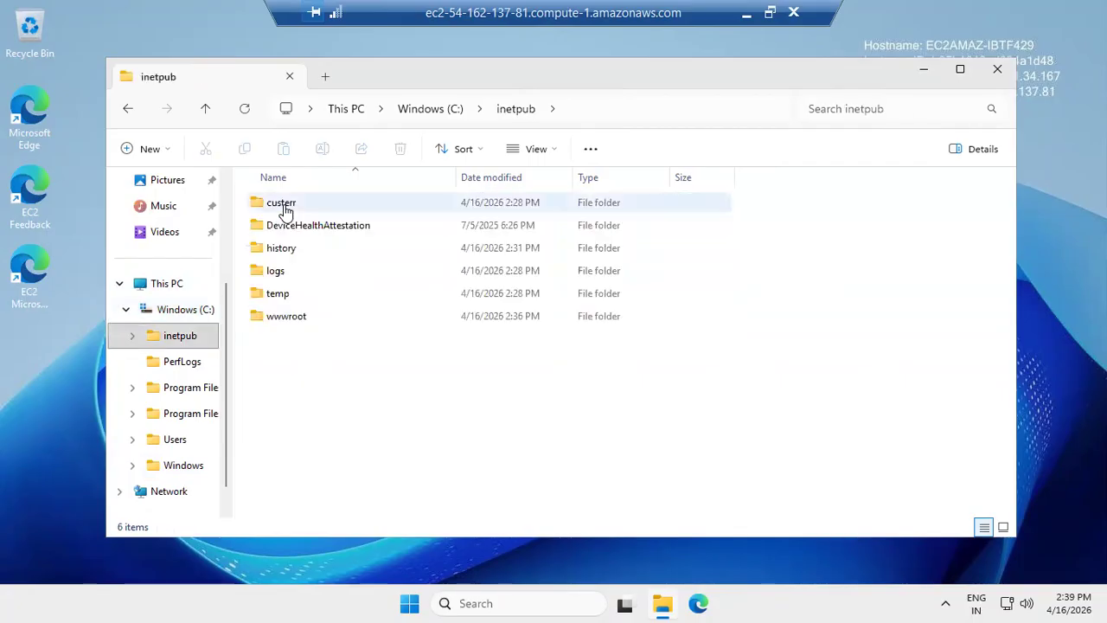
pyautogui.doubleClick(286, 316)
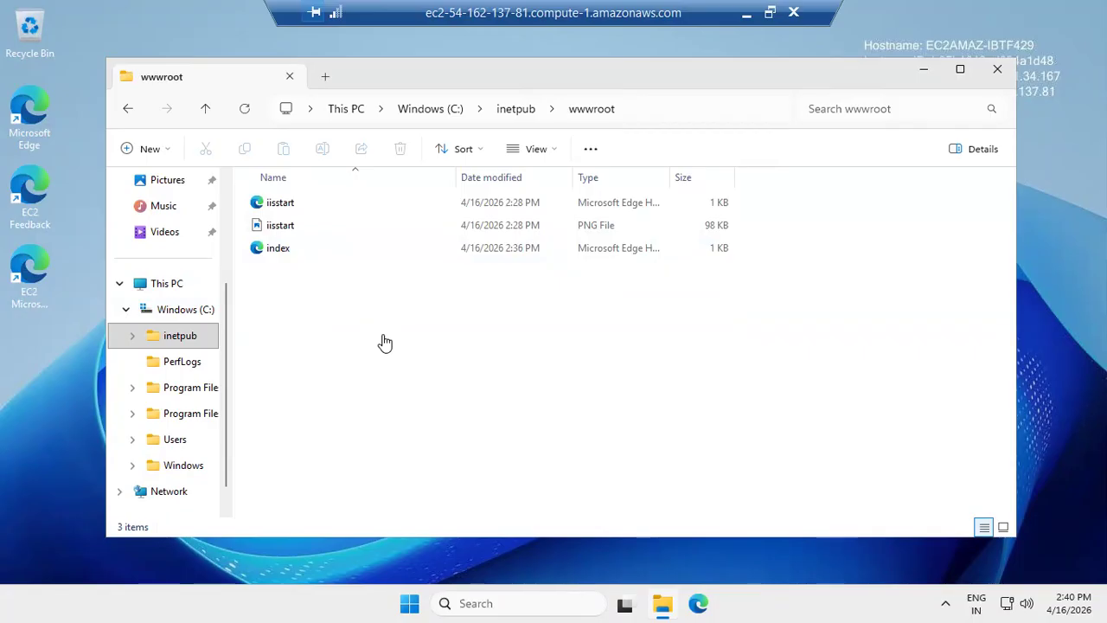
# - Return to the browser tab showing the public IP page and select its address
pyautogui.hotkey('alt', 'Tab')
pyautogui.click(746, 17)
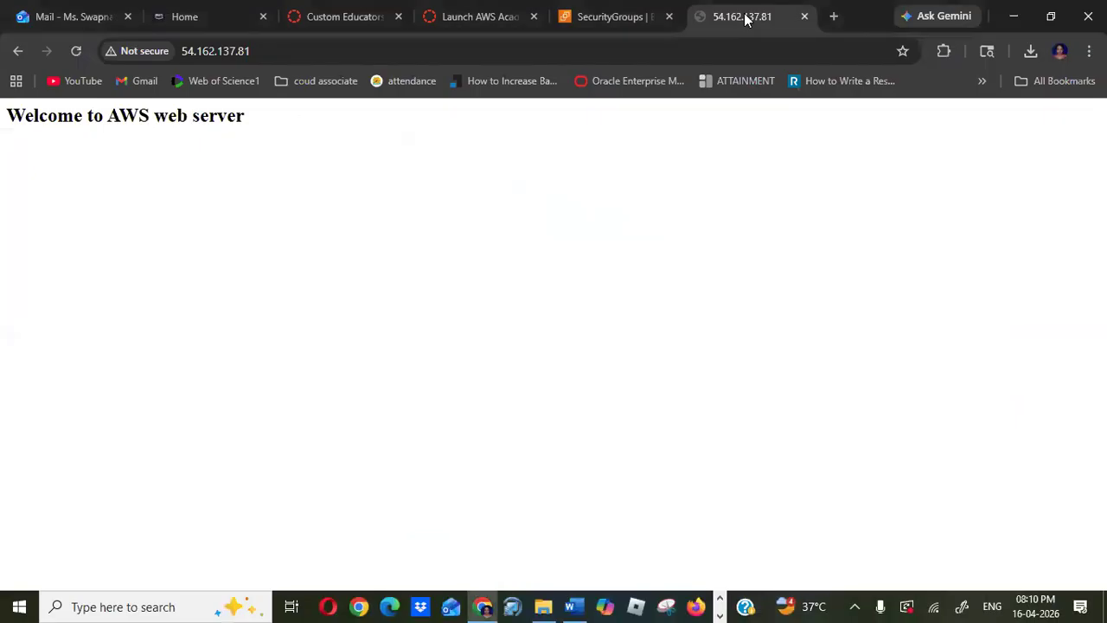
pyautogui.click(282, 51)
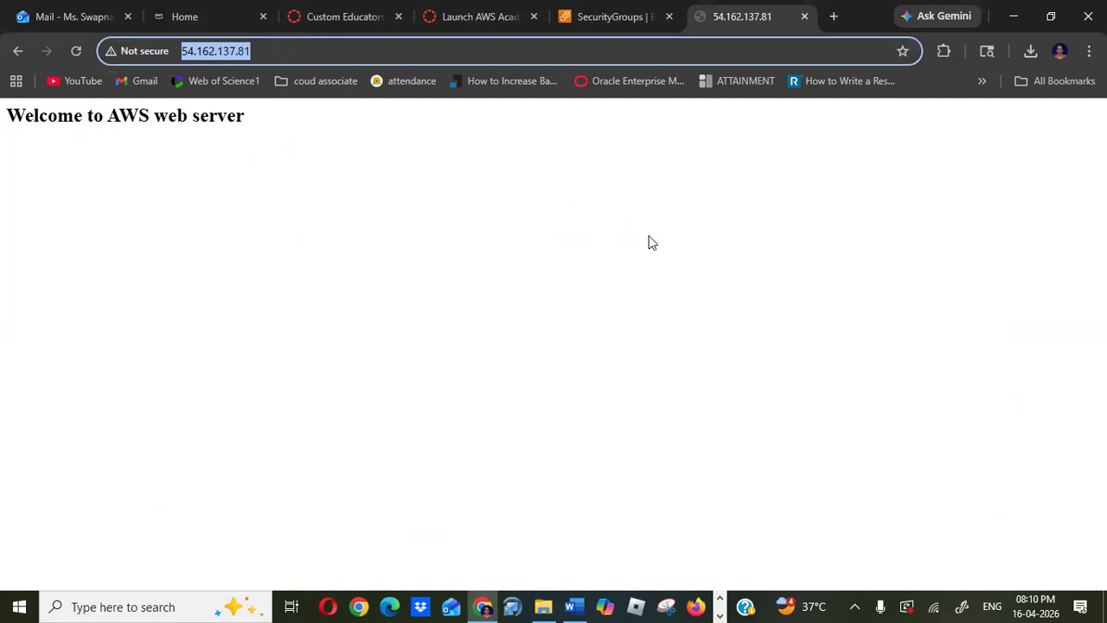
pyautogui.click(570, 606)
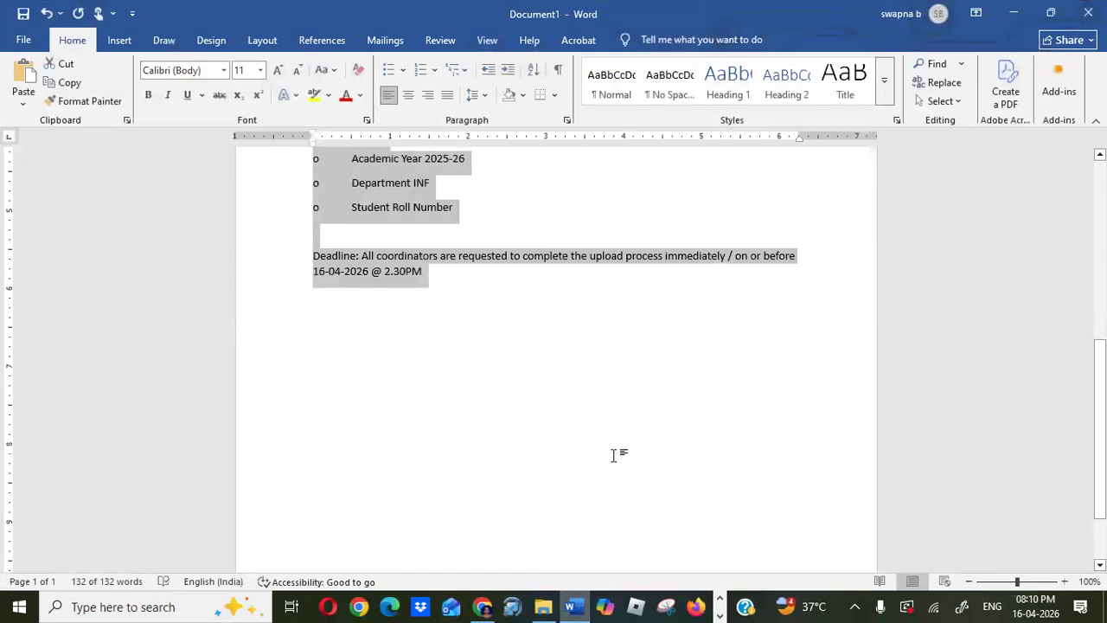
pyautogui.click(575, 606)
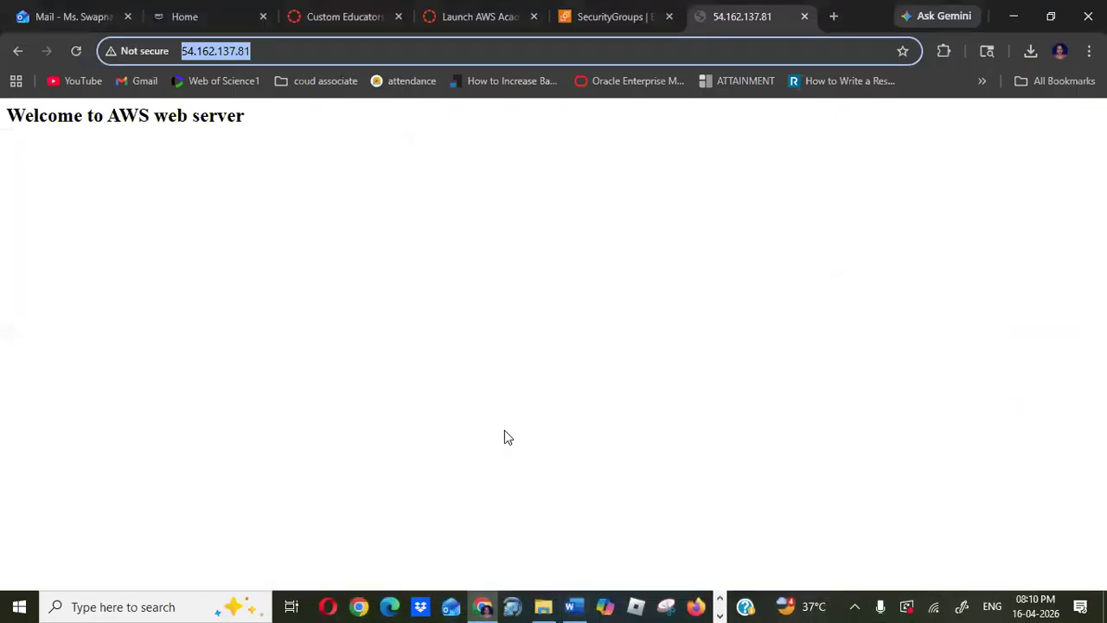
pyautogui.hotkey('alt', 'Tab')
pyautogui.hotkey('alt', 'Tab')
pyautogui.hotkey('alt', 'Tab')
pyautogui.hotkey('alt', 'Tab')
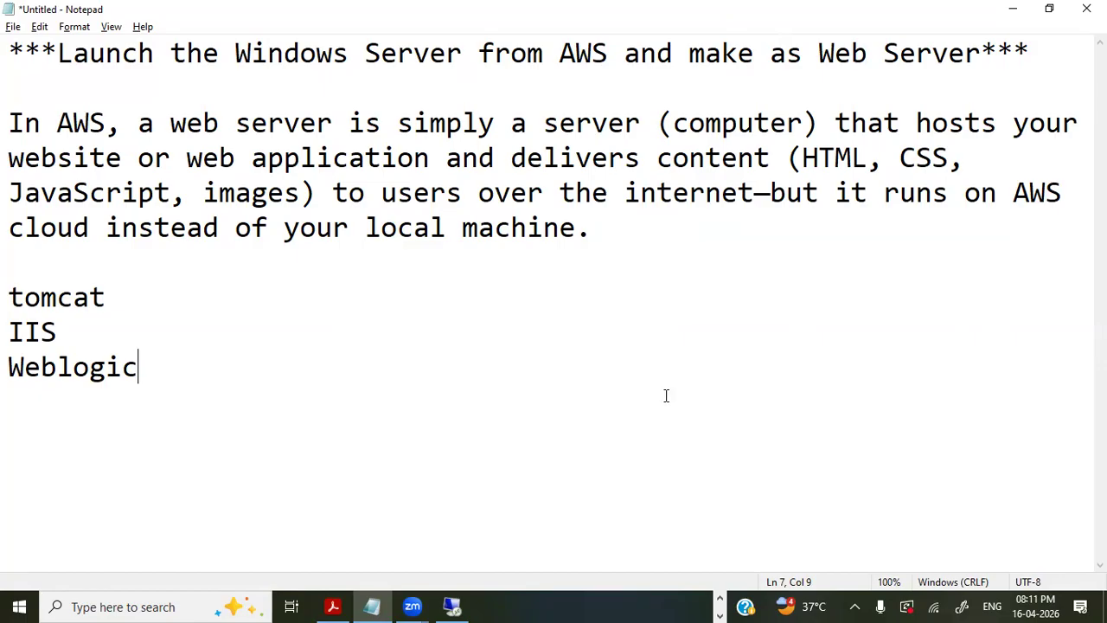
pyautogui.click(719, 601)
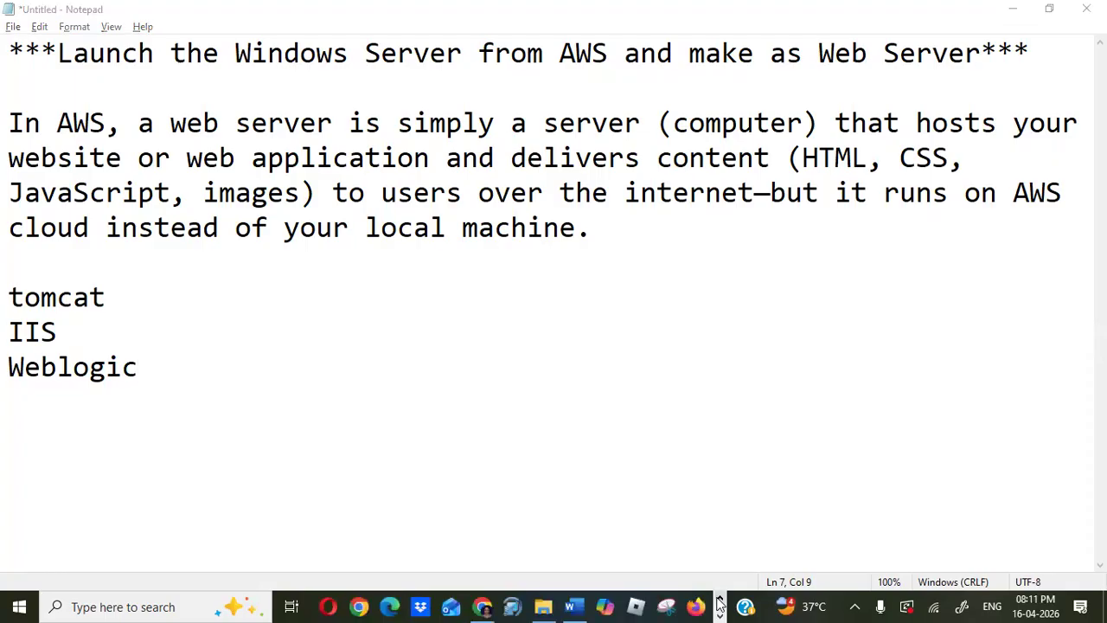